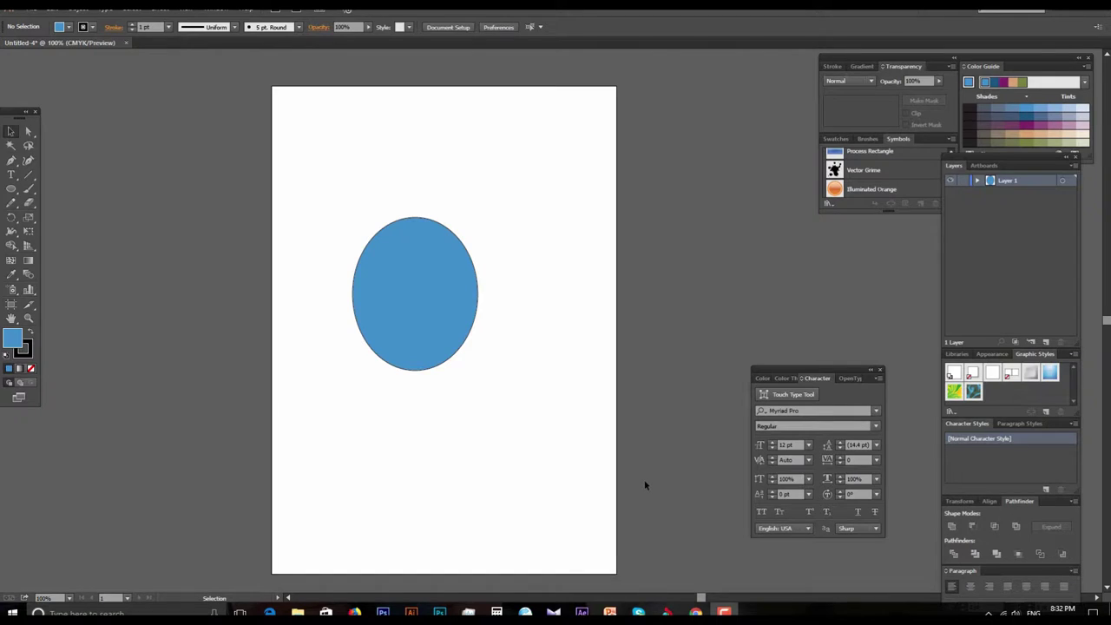
Step: Zoom in on the blue ellipse, then return to the Selection tool
{"action": "key", "text": "z"}
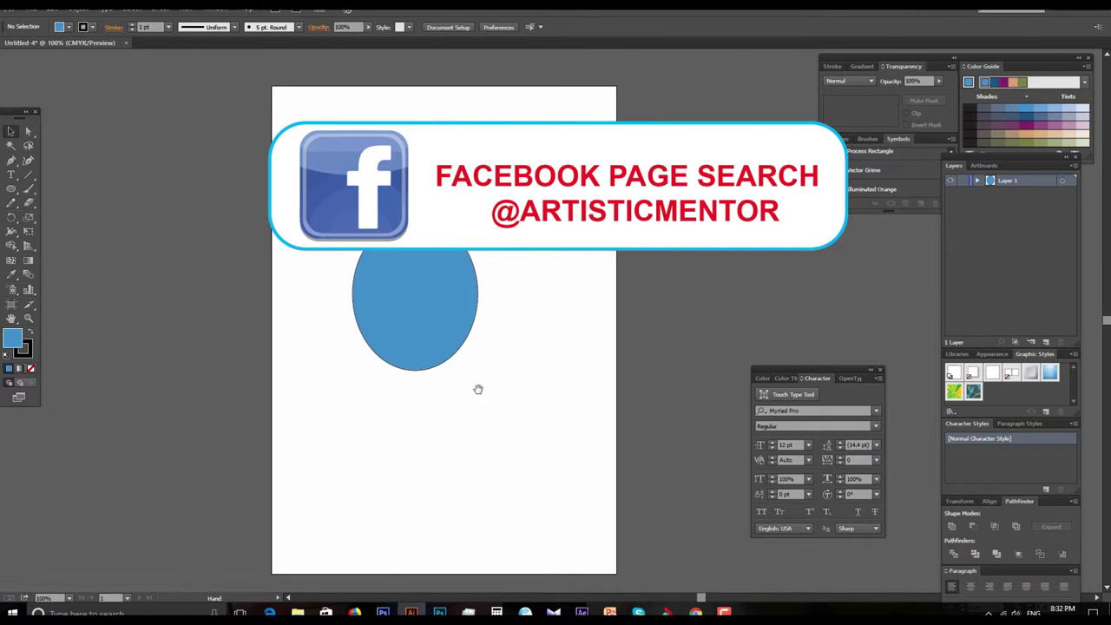
{"action": "left_click", "coordinate": [519, 340]}
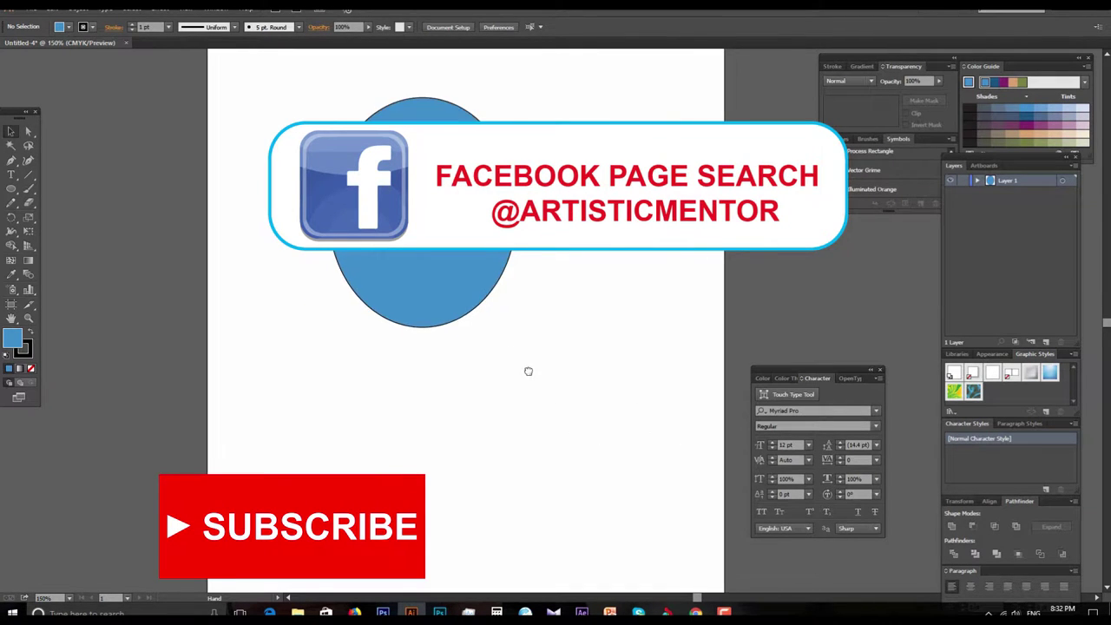
{"action": "key", "text": "v"}
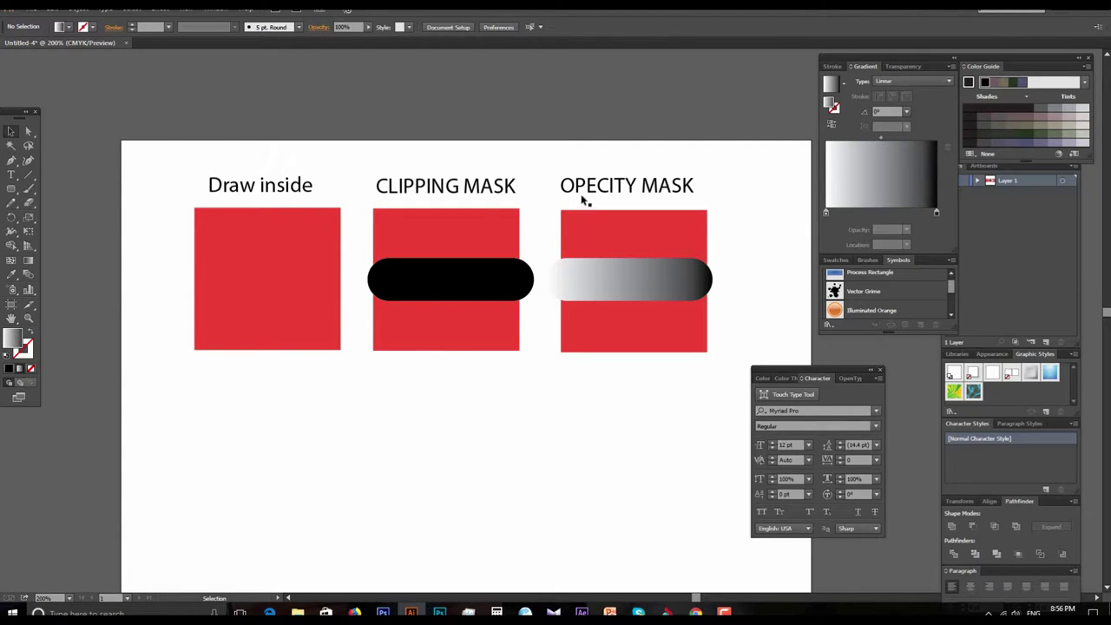
{"action": "scroll", "coordinate": [496, 339], "scroll_direction": "up", "scroll_amount": 1, "text": "alt"}
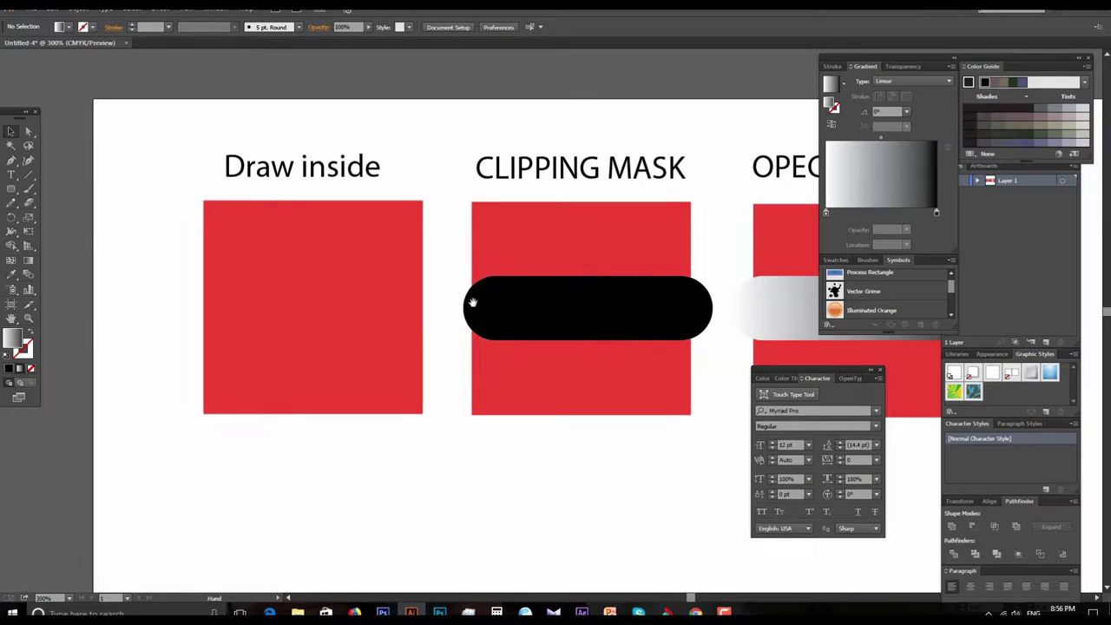
{"action": "left_click_drag", "start_coordinate": [474, 302], "coordinate": [385, 320]}
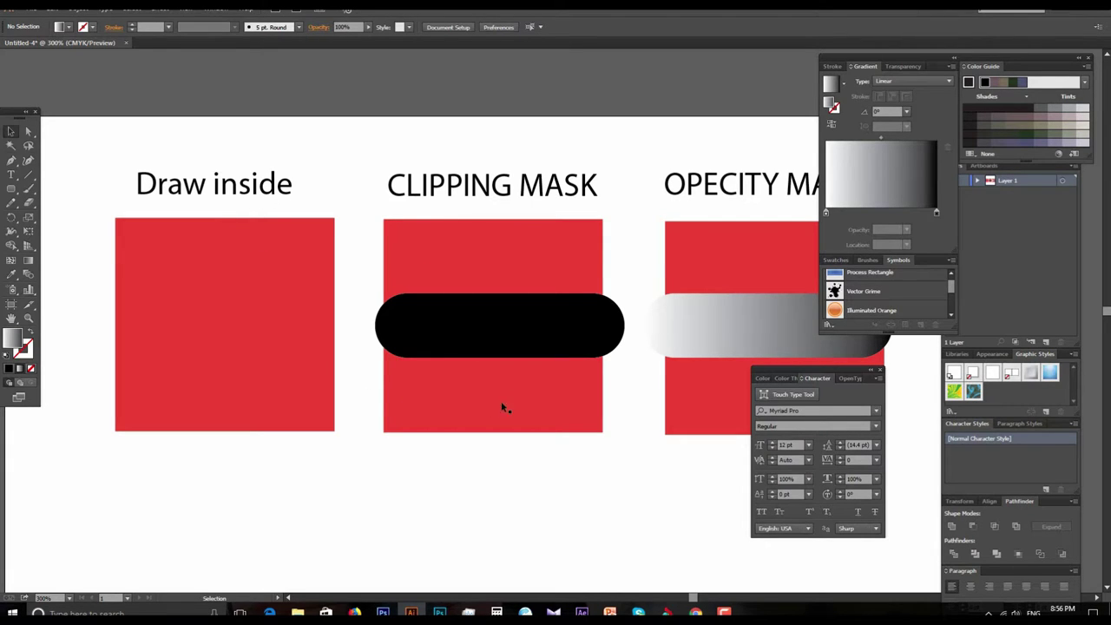
{"action": "scroll", "coordinate": [499, 430], "scroll_direction": "left", "scroll_amount": 2}
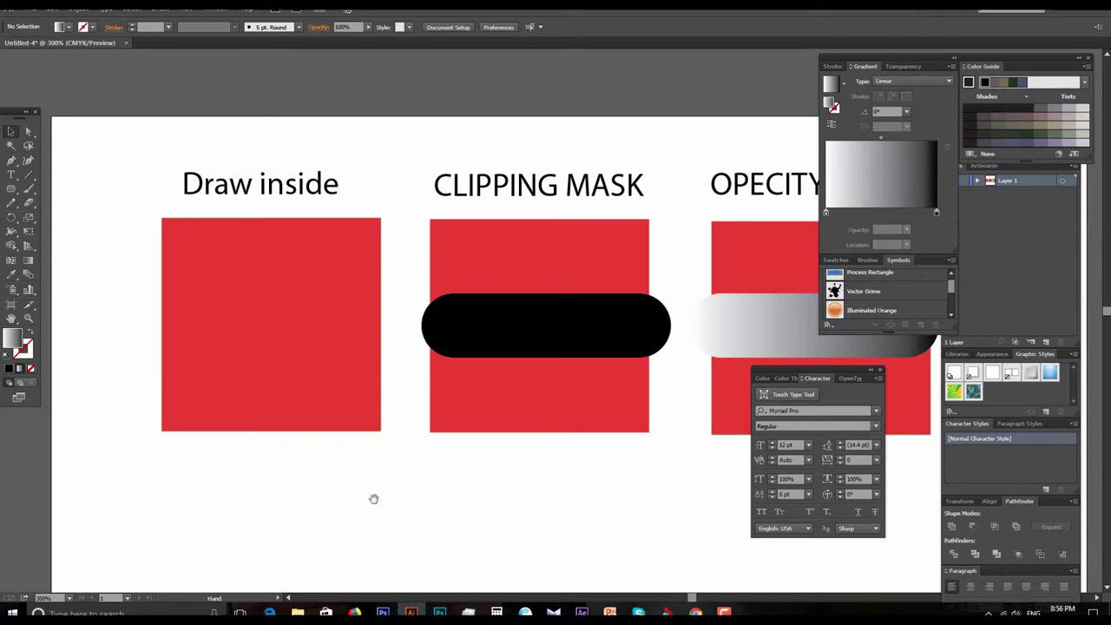
{"action": "left_click_drag", "start_coordinate": [372, 496], "coordinate": [439, 471]}
{"action": "left_click_drag", "start_coordinate": [431, 320], "coordinate": [453, 265]}
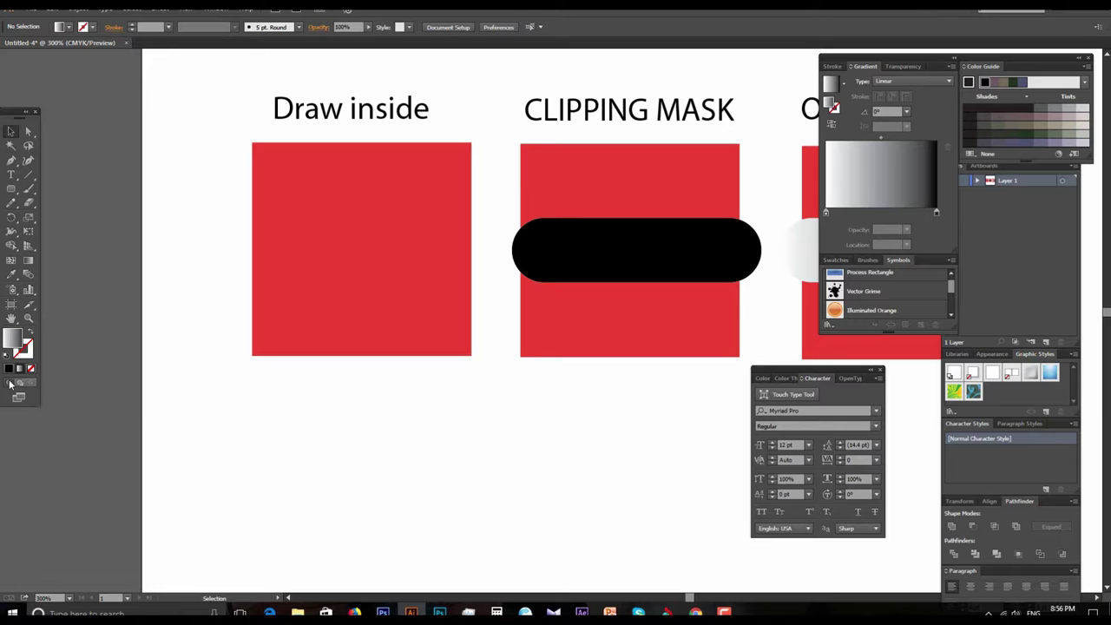
{"action": "left_click", "coordinate": [12, 188]}
{"action": "left_click_drag", "start_coordinate": [292, 260], "coordinate": [434, 403]}
{"action": "left_click_drag", "start_coordinate": [225, 193], "coordinate": [294, 261]}
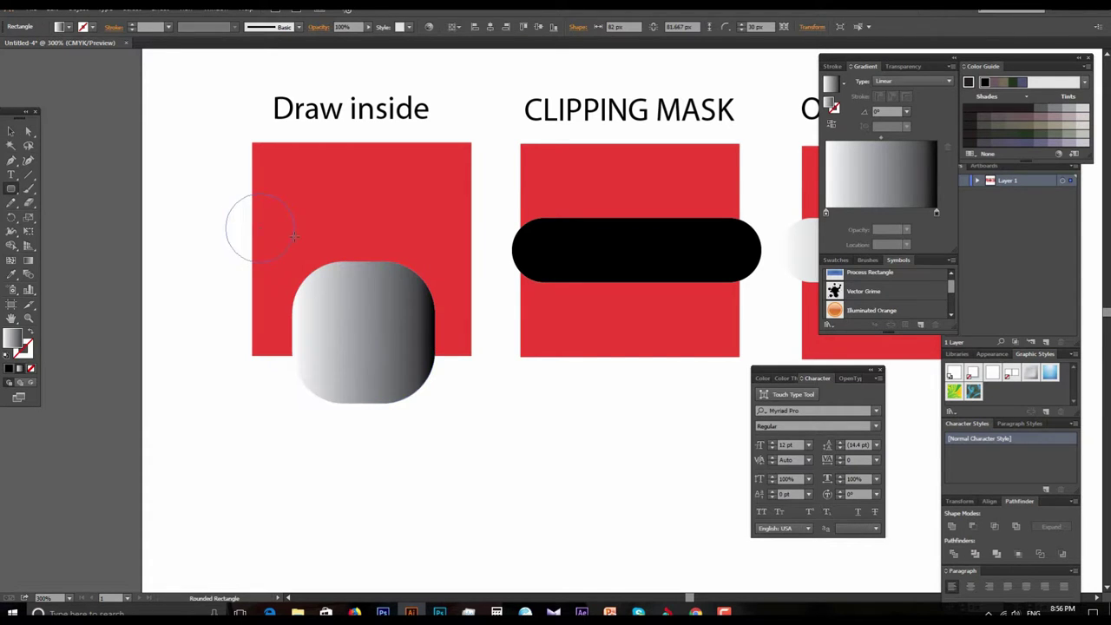
{"action": "left_click", "coordinate": [12, 132]}
{"action": "left_click_drag", "start_coordinate": [263, 230], "coordinate": [244, 246]}
{"action": "left_click", "coordinate": [229, 438]}
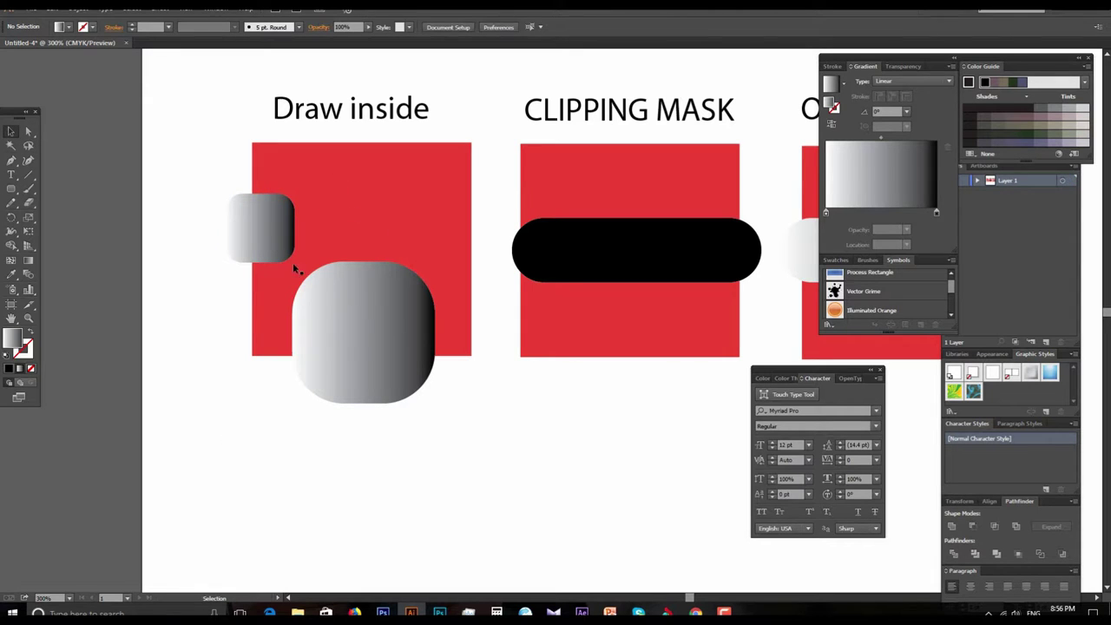
{"action": "left_click", "coordinate": [374, 344]}
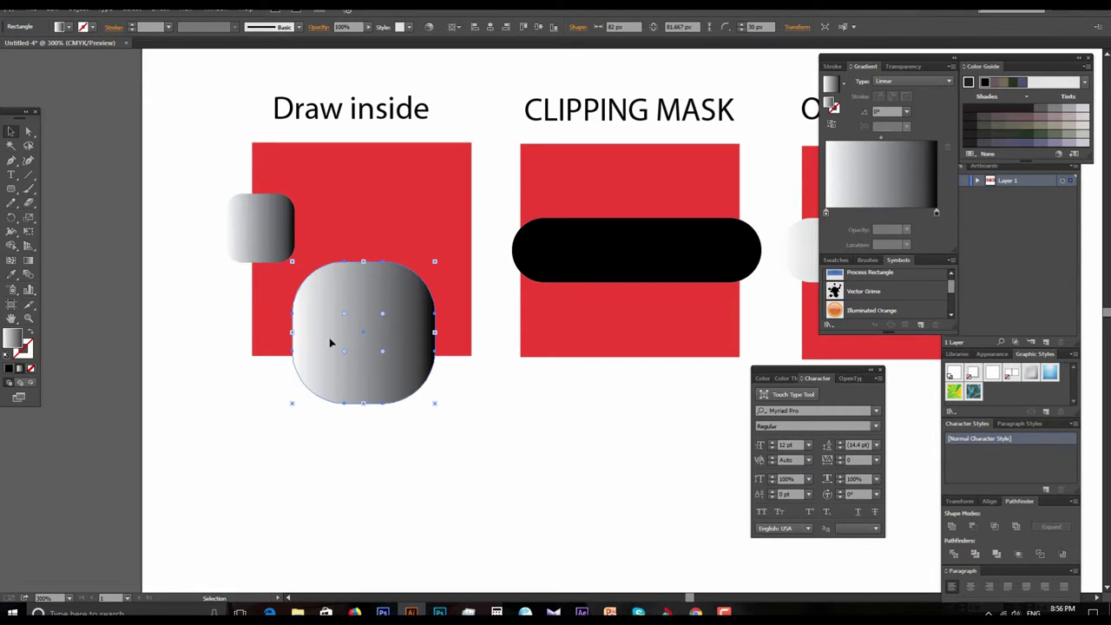
{"action": "key", "text": "Delete"}
{"action": "left_click", "coordinate": [273, 239]}
{"action": "key", "text": "Delete"}
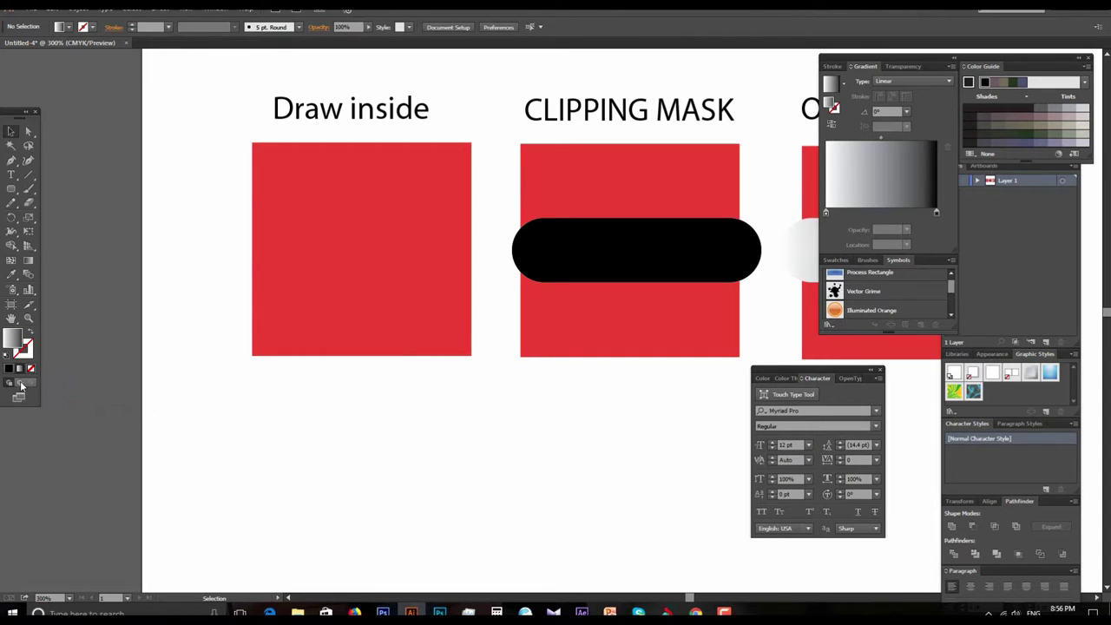
{"action": "left_click", "coordinate": [10, 189]}
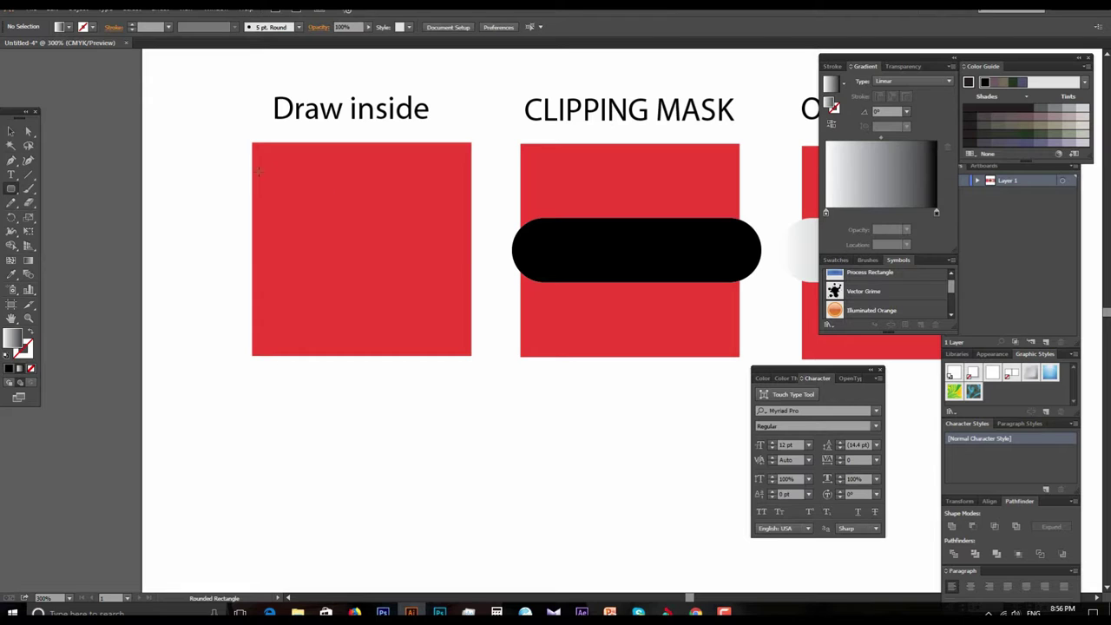
{"action": "left_click_drag", "start_coordinate": [229, 168], "coordinate": [291, 236]}
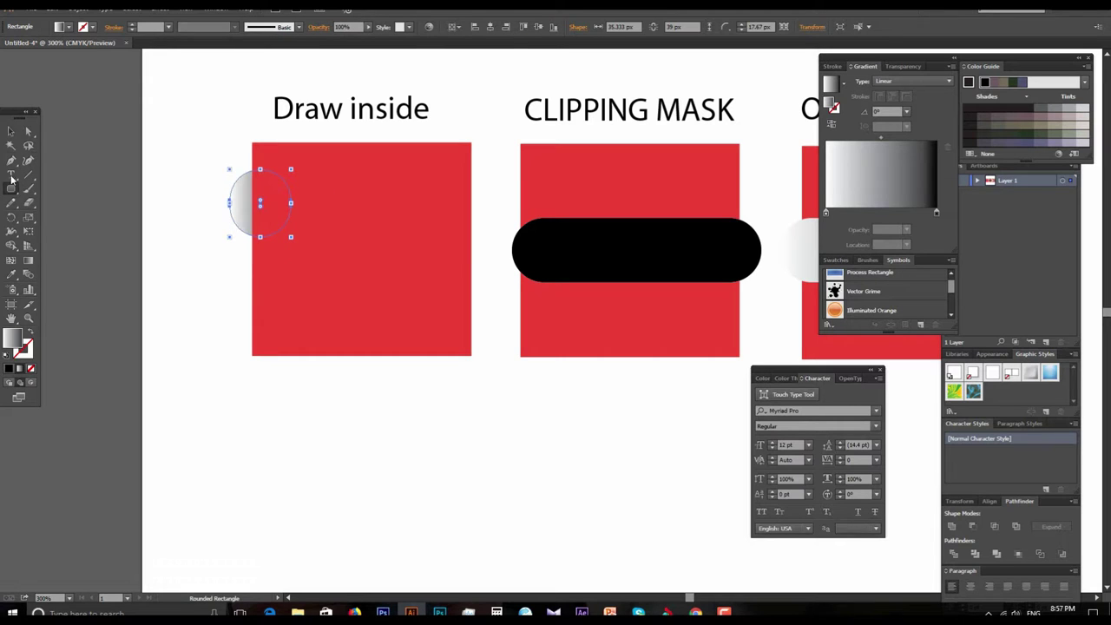
{"action": "left_click", "coordinate": [12, 134]}
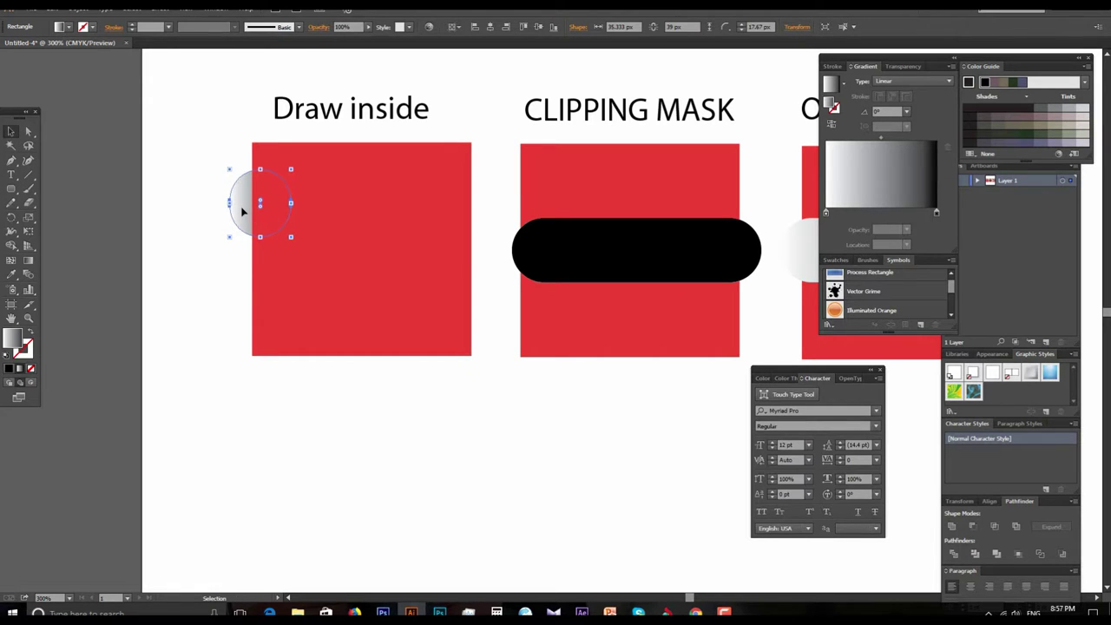
{"action": "left_click_drag", "start_coordinate": [243, 210], "coordinate": [245, 341]}
{"action": "left_click", "coordinate": [212, 302]}
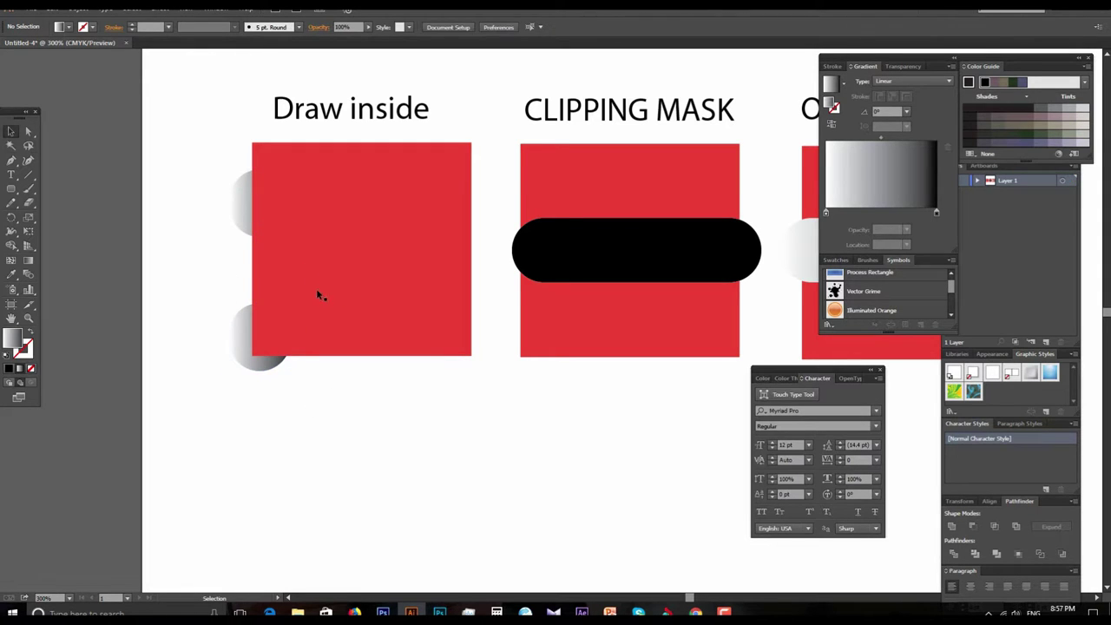
{"action": "left_click_drag", "start_coordinate": [272, 363], "coordinate": [457, 344]}
{"action": "left_click", "coordinate": [19, 189]}
{"action": "left_click_drag", "start_coordinate": [378, 183], "coordinate": [522, 305]}
{"action": "left_click_drag", "start_coordinate": [276, 254], "coordinate": [387, 413]}
{"action": "left_click", "coordinate": [10, 131]}
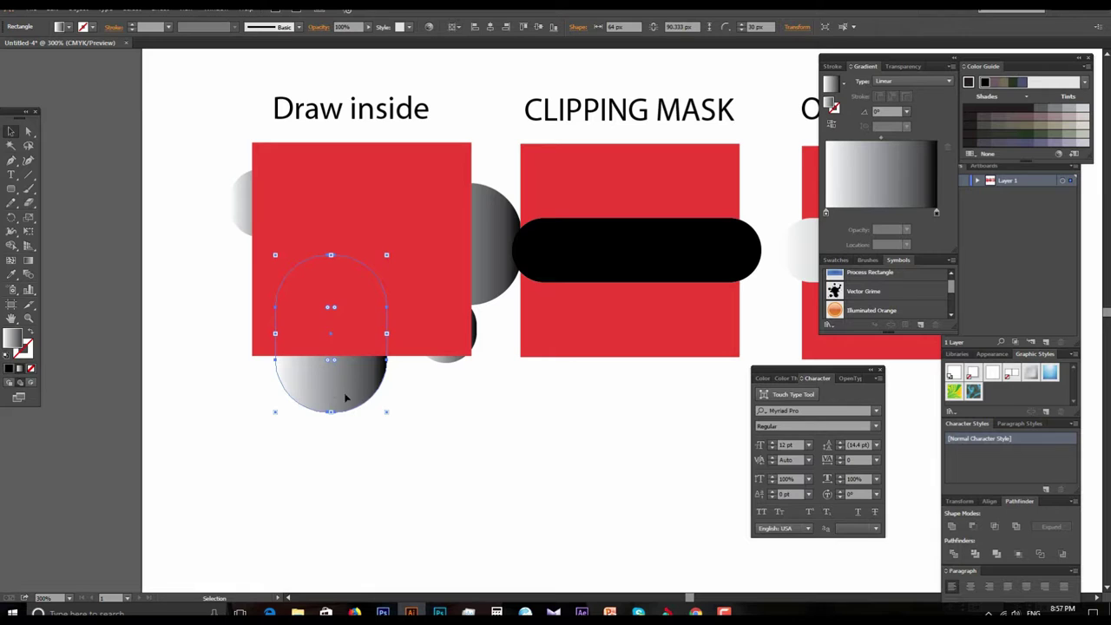
{"action": "key", "text": "Delete"}
{"action": "left_click", "coordinate": [447, 368]}
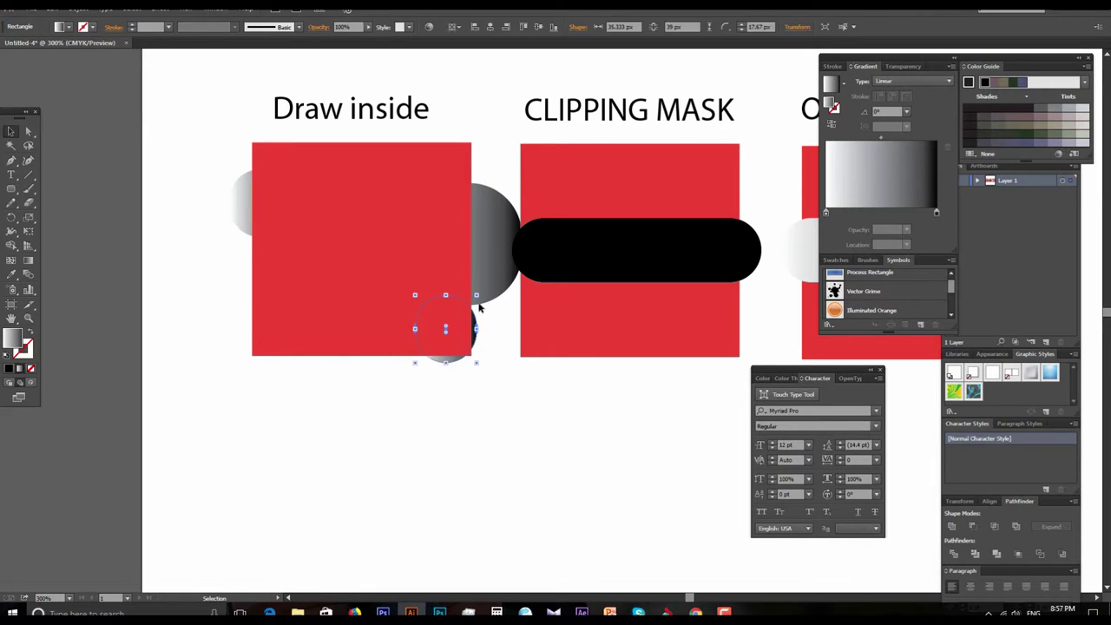
{"action": "key", "text": "Delete"}
{"action": "left_click", "coordinate": [497, 252]}
{"action": "key", "text": "Delete"}
{"action": "left_click", "coordinate": [232, 200]}
{"action": "key", "text": "Delete"}
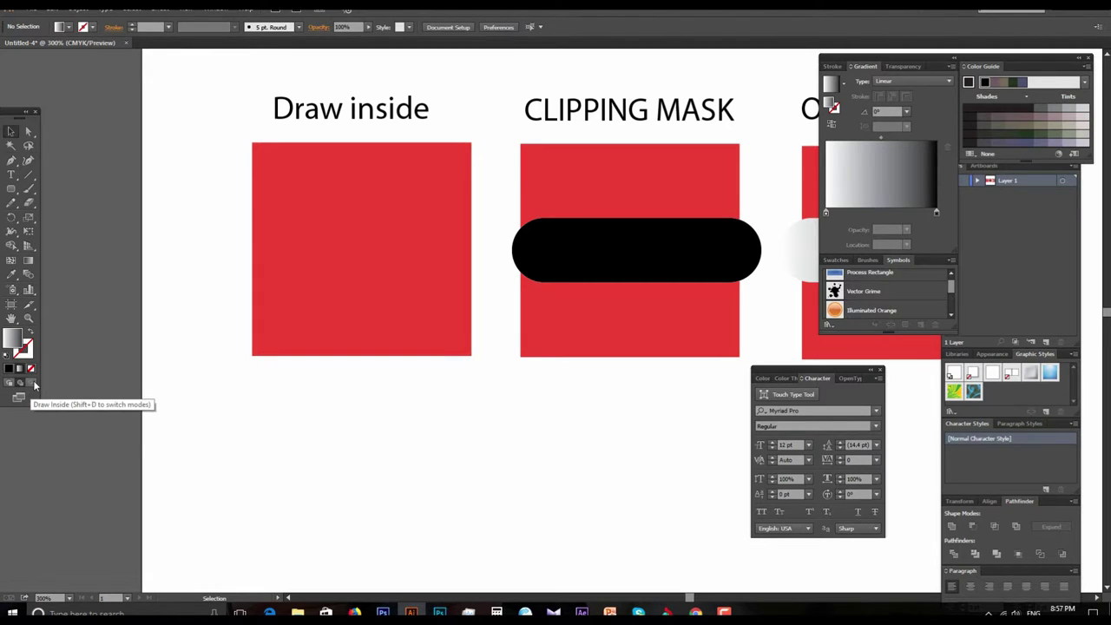
{"action": "key", "text": "ctrl+plus"}
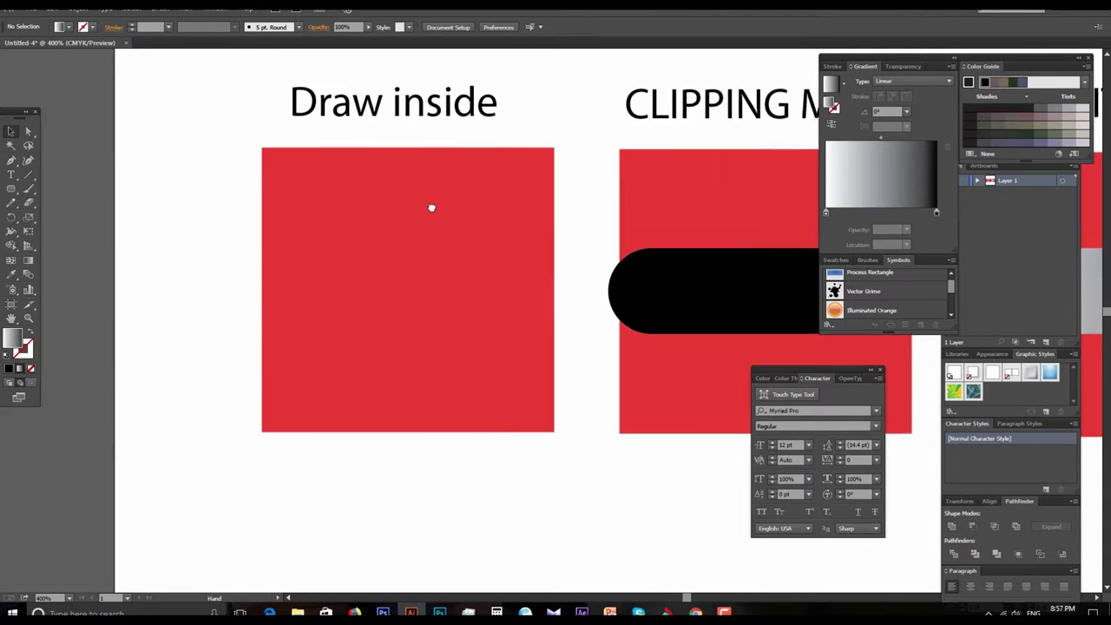
{"action": "key", "text": "ctrl+plus"}
{"action": "left_click", "coordinate": [463, 231]}
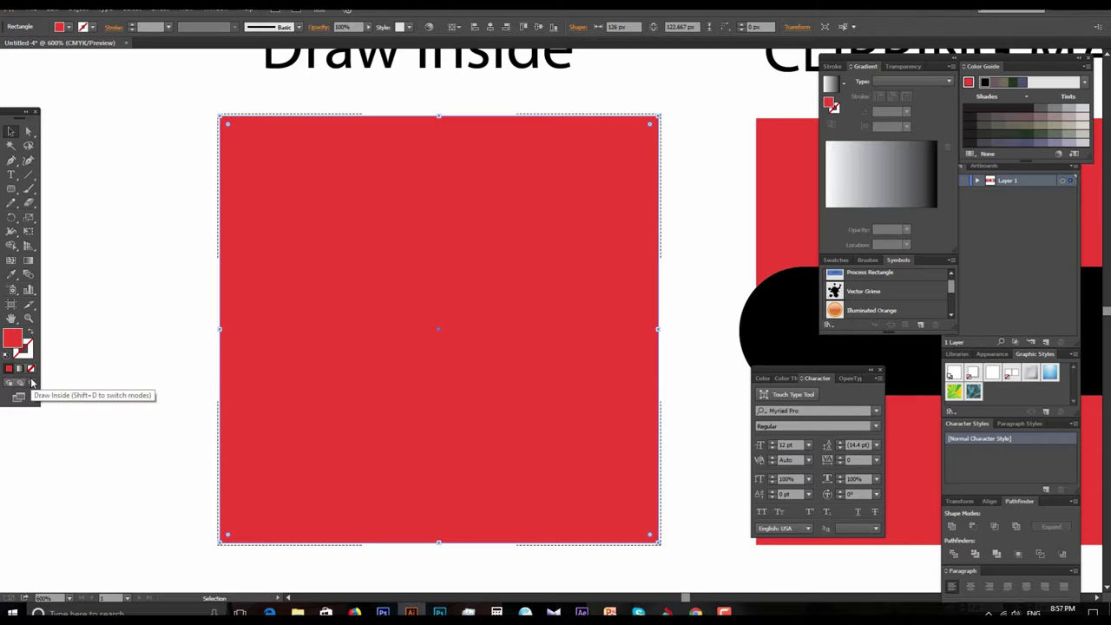
{"action": "key", "text": "ctrl+plus"}
{"action": "left_click_drag", "start_coordinate": [481, 321], "coordinate": [434, 409]}
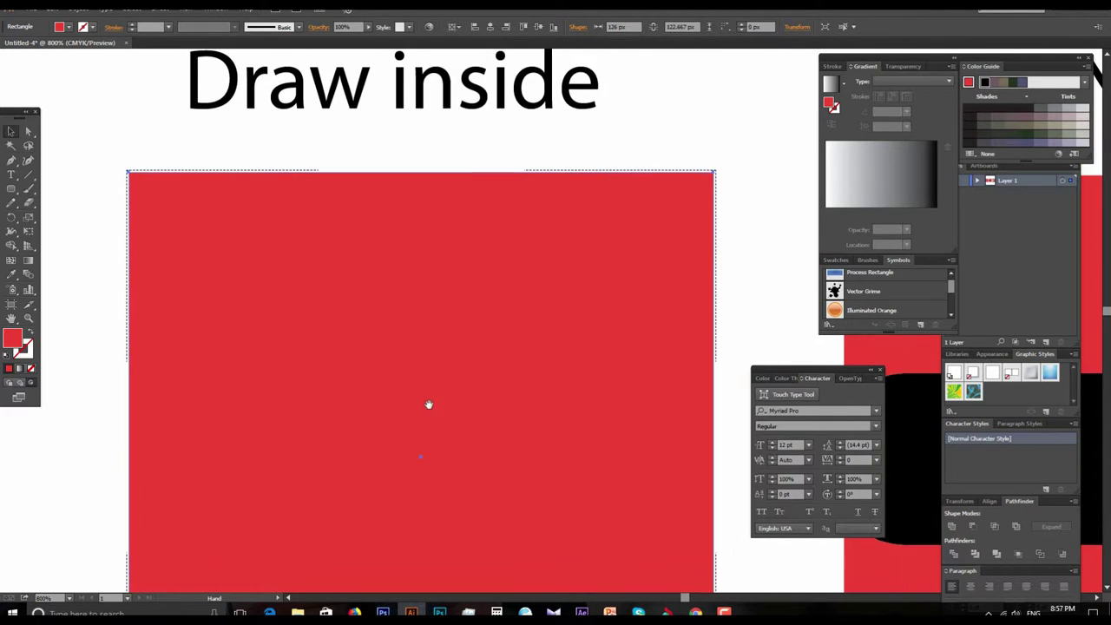
{"action": "key", "text": "ctrl+plus"}
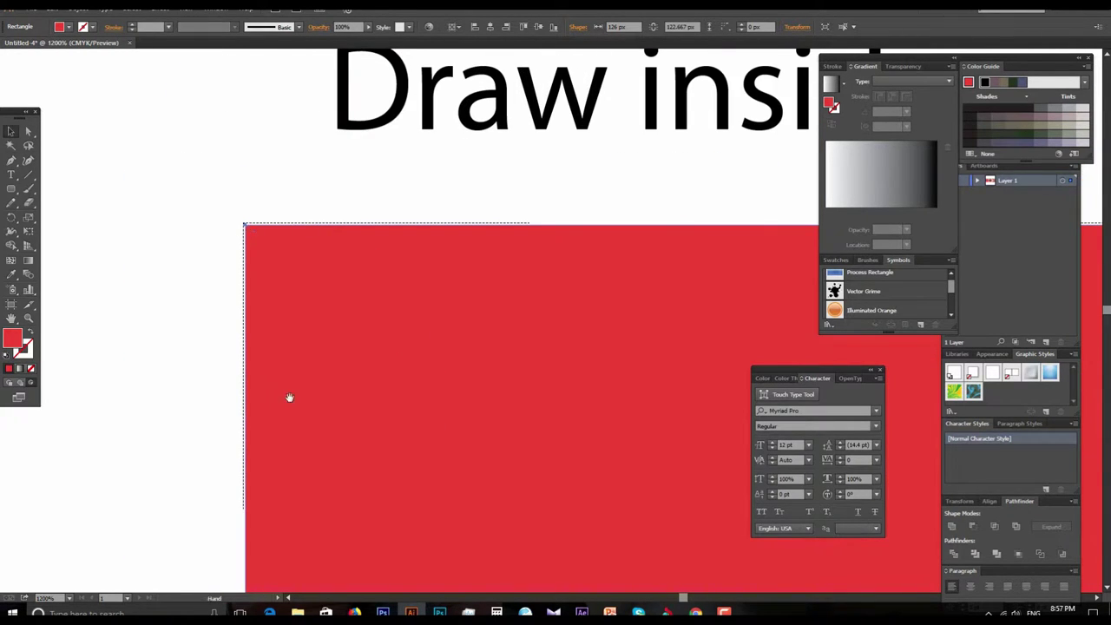
{"action": "left_click_drag", "start_coordinate": [281, 384], "coordinate": [231, 105]}
{"action": "scroll", "coordinate": [360, 403], "scroll_direction": "right", "scroll_amount": 3}
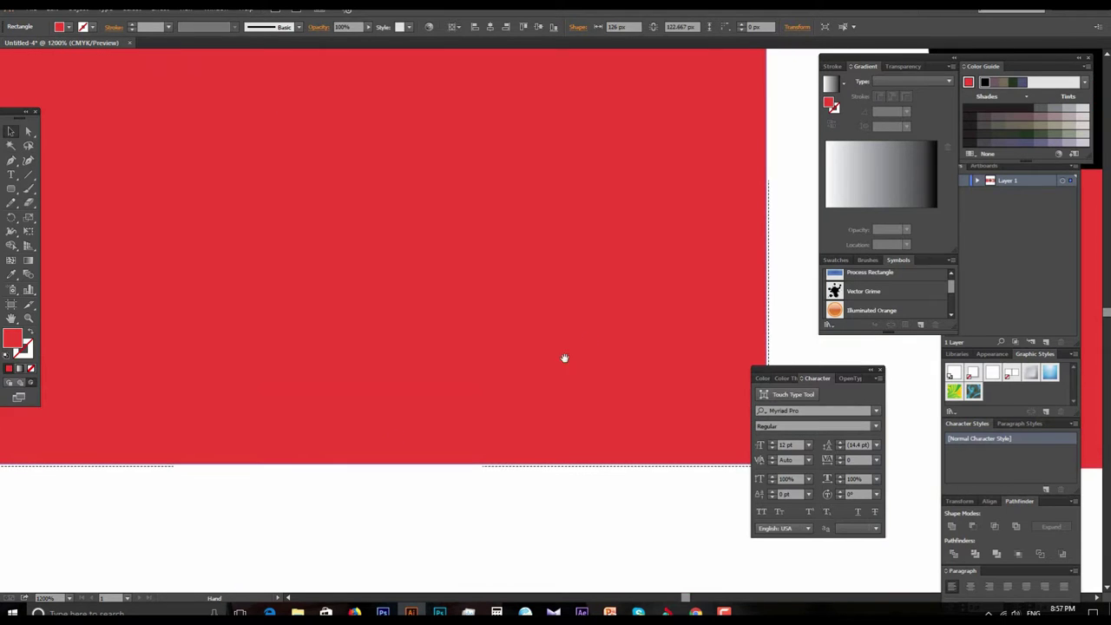
{"action": "scroll", "coordinate": [496, 391], "scroll_direction": "right", "scroll_amount": 3}
{"action": "scroll", "coordinate": [532, 396], "scroll_direction": "up", "scroll_amount": 5}
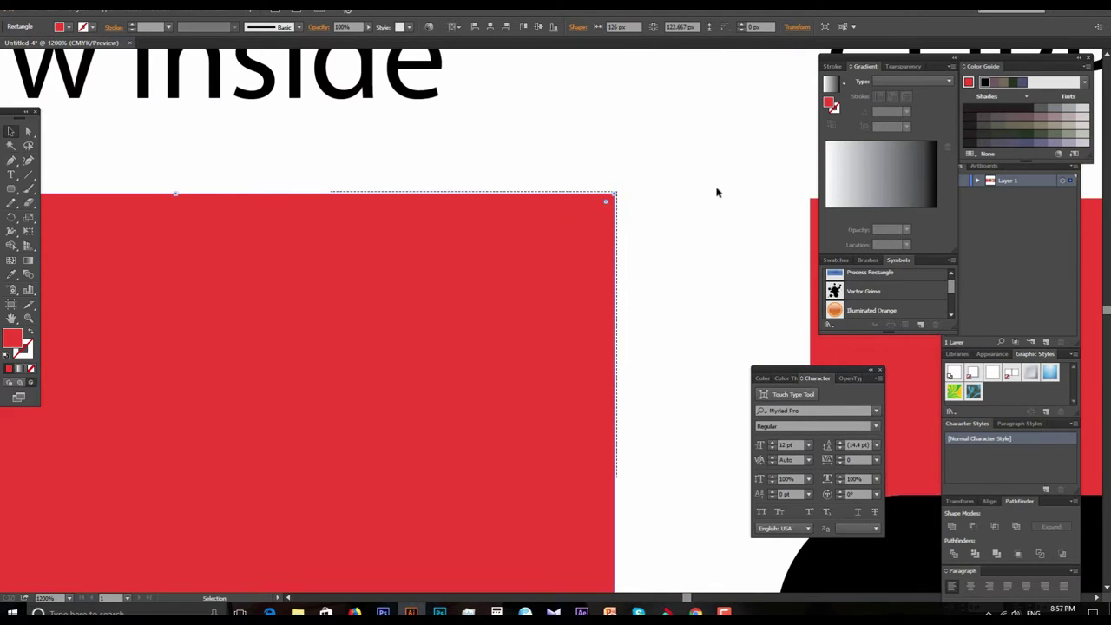
{"action": "left_click", "coordinate": [590, 267]}
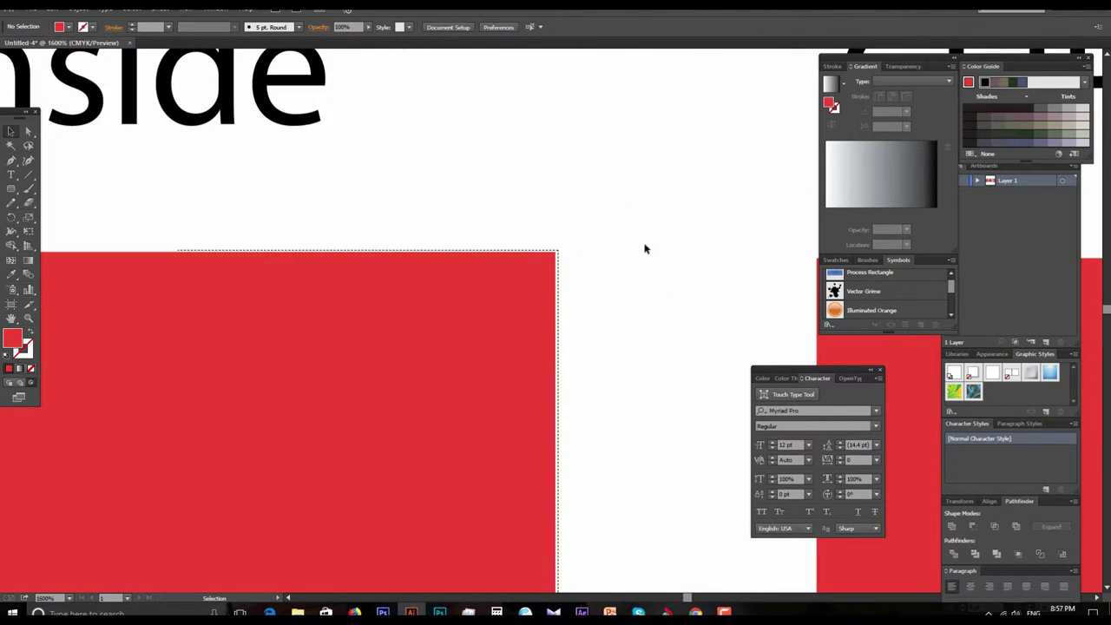
{"action": "left_click_drag", "start_coordinate": [494, 370], "coordinate": [545, 354]}
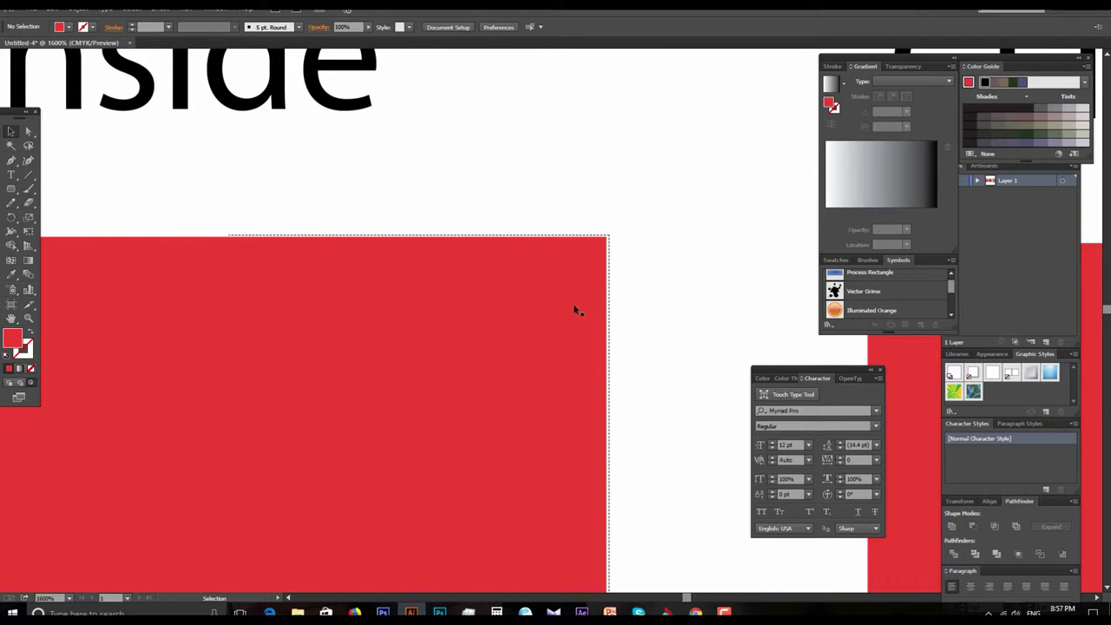
{"action": "scroll", "coordinate": [521, 364], "scroll_direction": "down", "scroll_amount": 2}
{"action": "scroll", "coordinate": [521, 365], "scroll_direction": "down", "scroll_amount": 3}
{"action": "scroll", "coordinate": [428, 390], "scroll_direction": "down", "scroll_amount": 2}
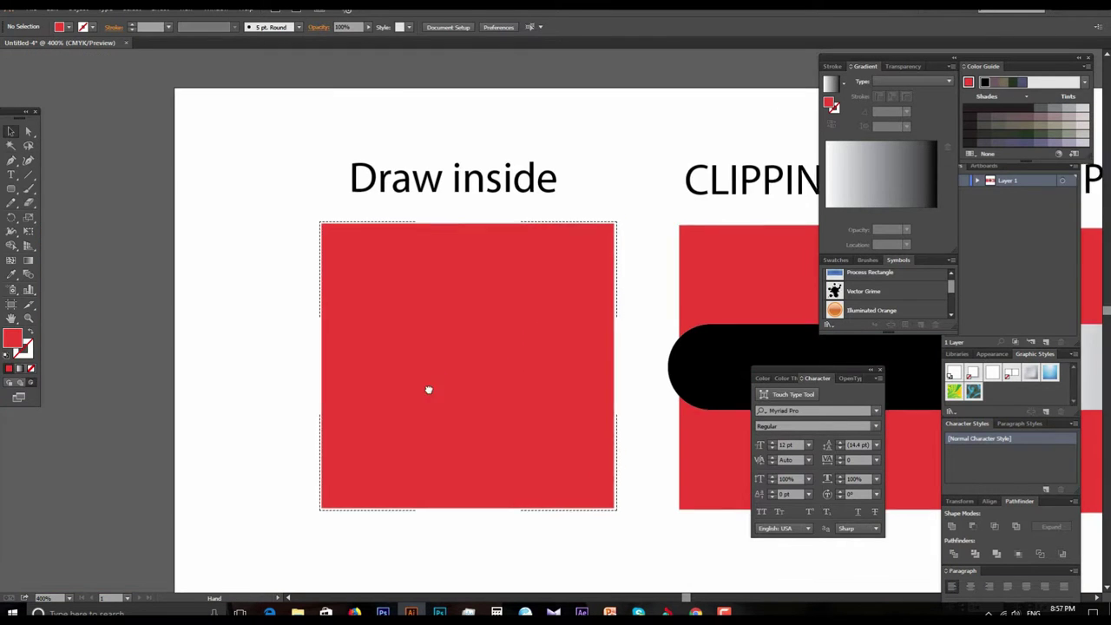
{"action": "scroll", "coordinate": [575, 330], "scroll_direction": "up", "scroll_amount": 1}
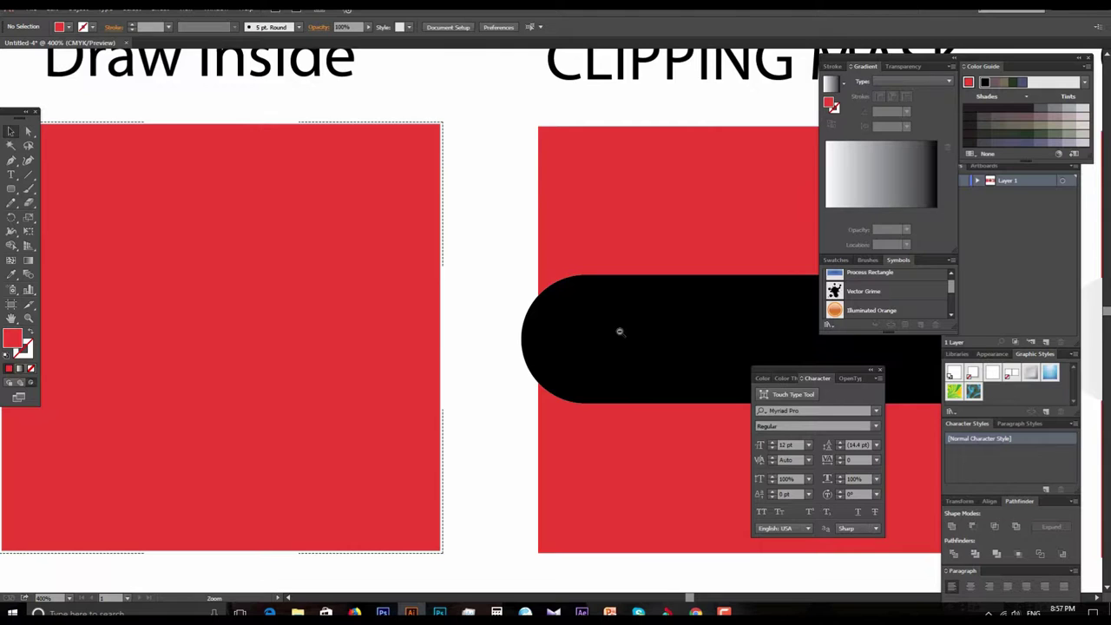
{"action": "scroll", "coordinate": [619, 331], "scroll_direction": "down", "scroll_amount": 1}
{"action": "left_click", "coordinate": [11, 190]}
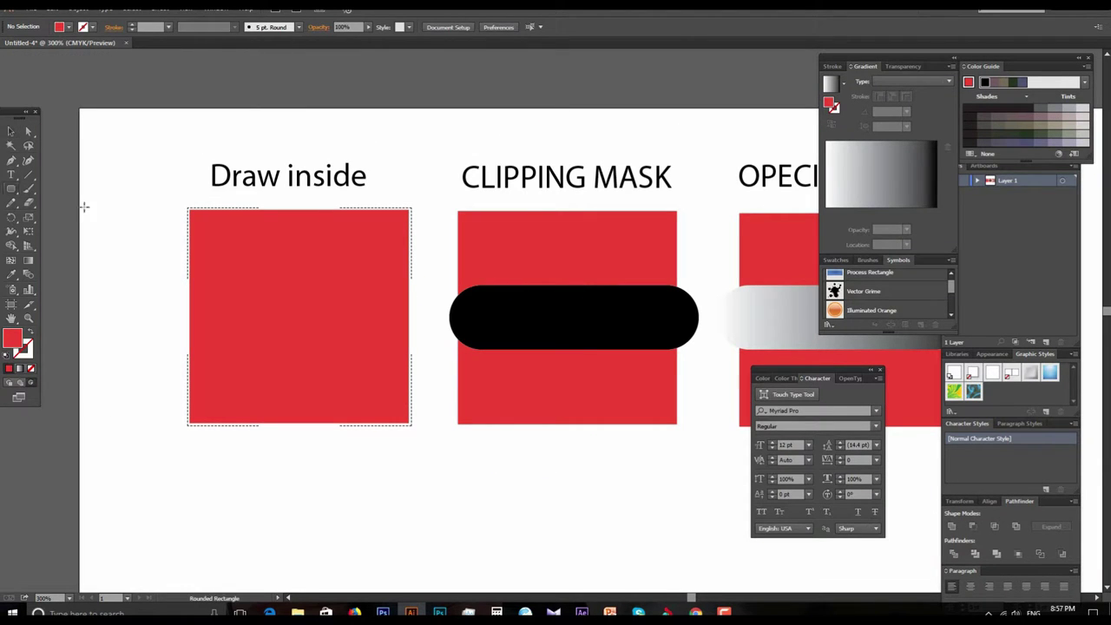
Step: Sketch rounded rectangles over the demos and zoom in on the Draw inside square
{"action": "left_click_drag", "start_coordinate": [415, 190], "coordinate": [677, 359]}
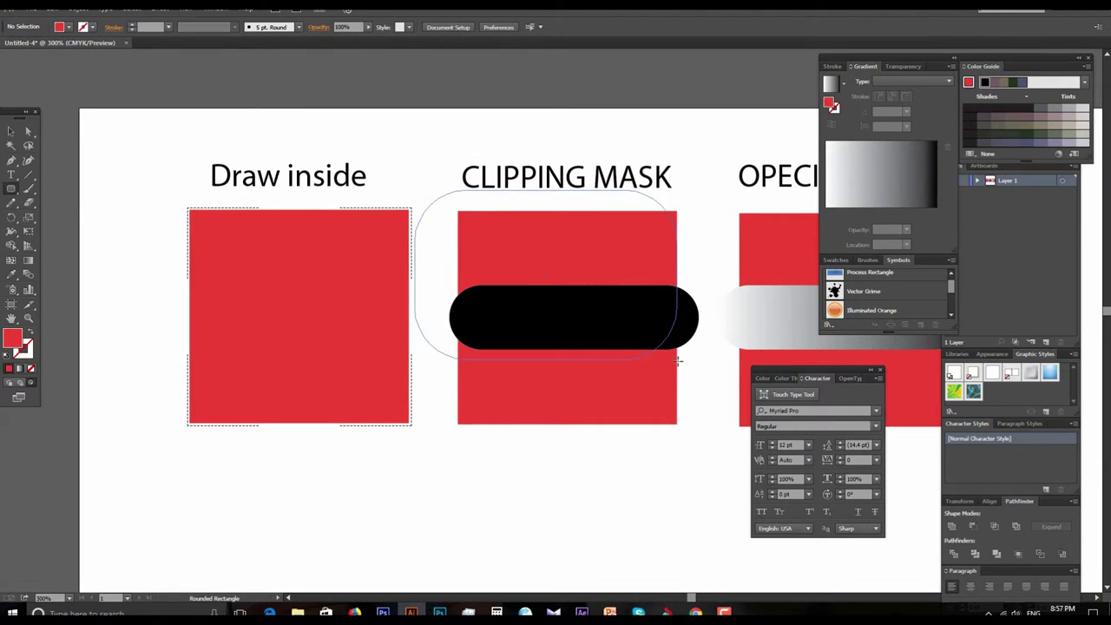
{"action": "left_click_drag", "start_coordinate": [667, 408], "coordinate": [356, 338]}
{"action": "left_click_drag", "start_coordinate": [411, 82], "coordinate": [645, 417]}
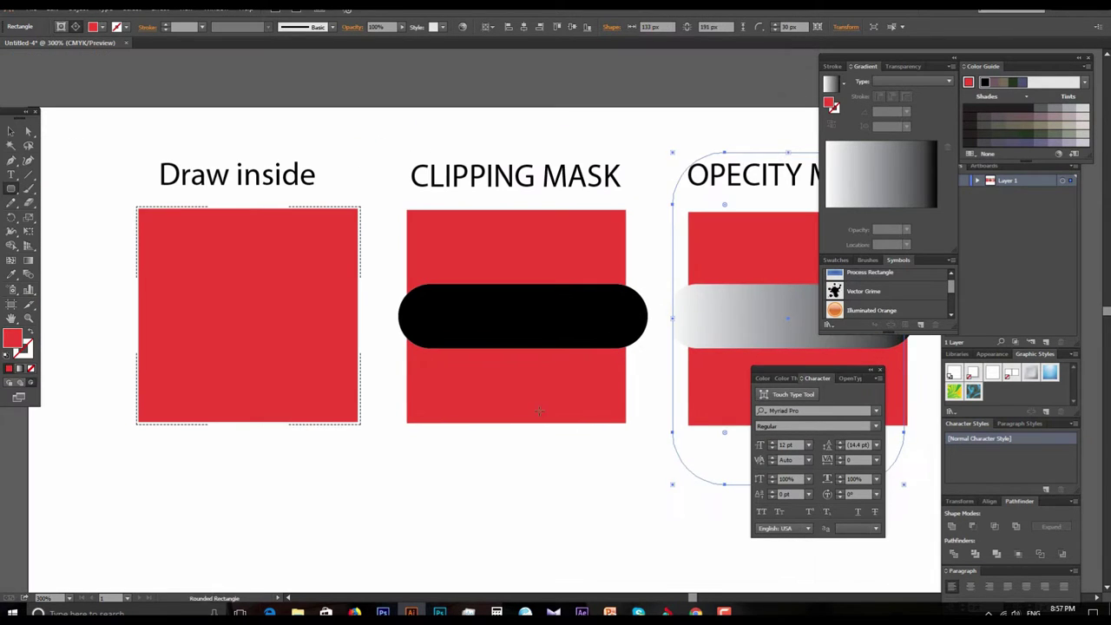
{"action": "left_click_drag", "start_coordinate": [306, 368], "coordinate": [507, 388]}
{"action": "key", "text": "ctrl+plus"}
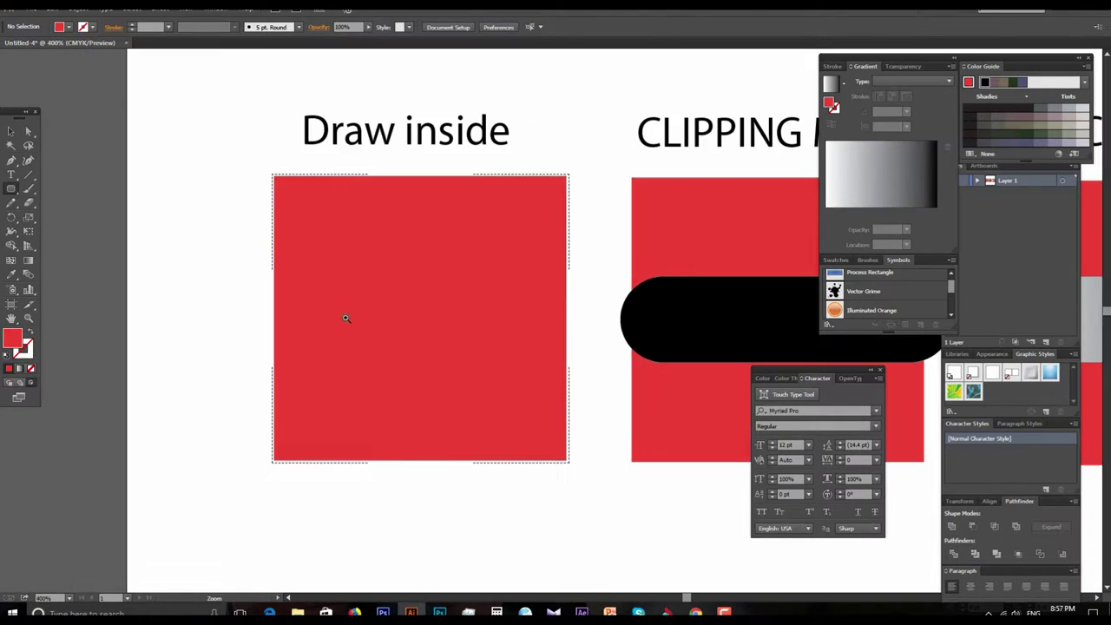
Step: Draw a cyan-filled circle at the Draw inside square's top-left corner
{"action": "left_click_drag", "start_coordinate": [196, 235], "coordinate": [270, 309]}
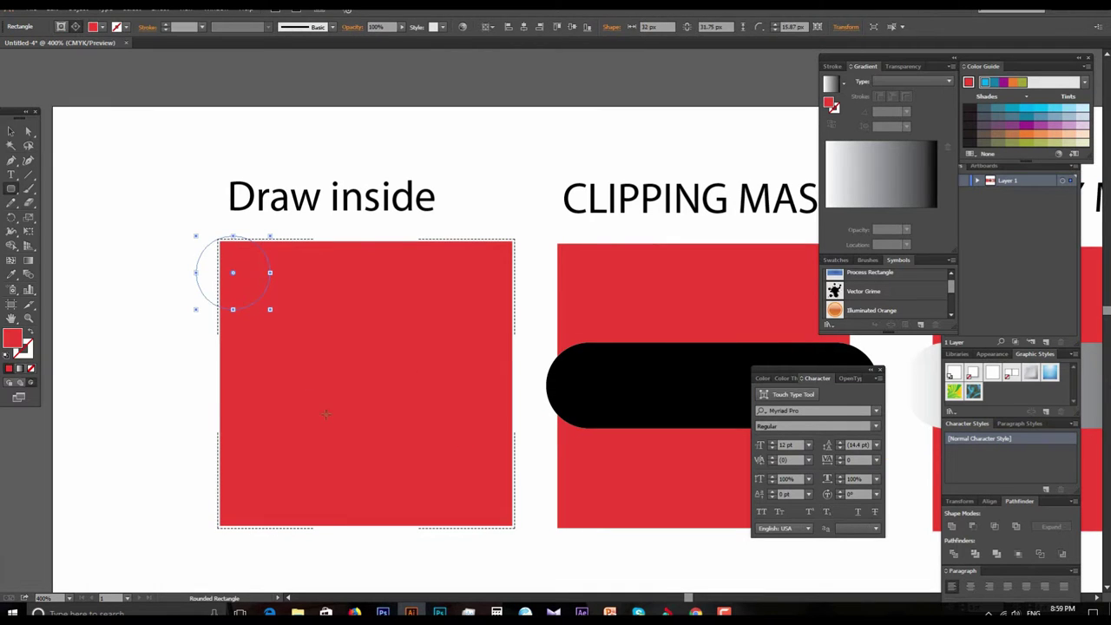
{"action": "left_click", "coordinate": [96, 35]}
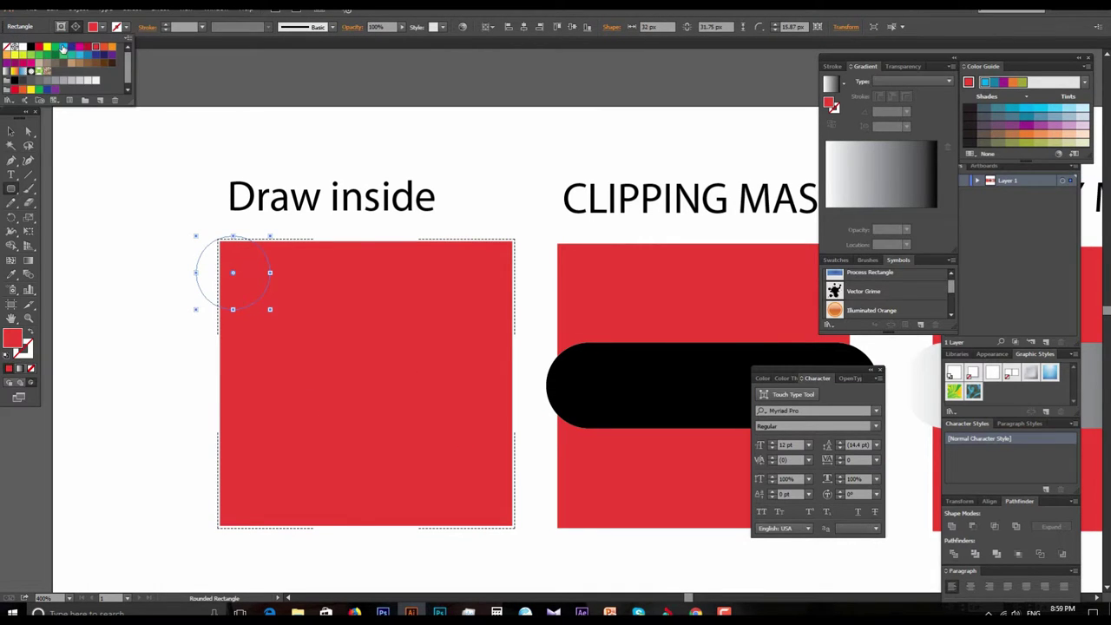
{"action": "left_click", "coordinate": [64, 49]}
{"action": "left_click", "coordinate": [191, 431]}
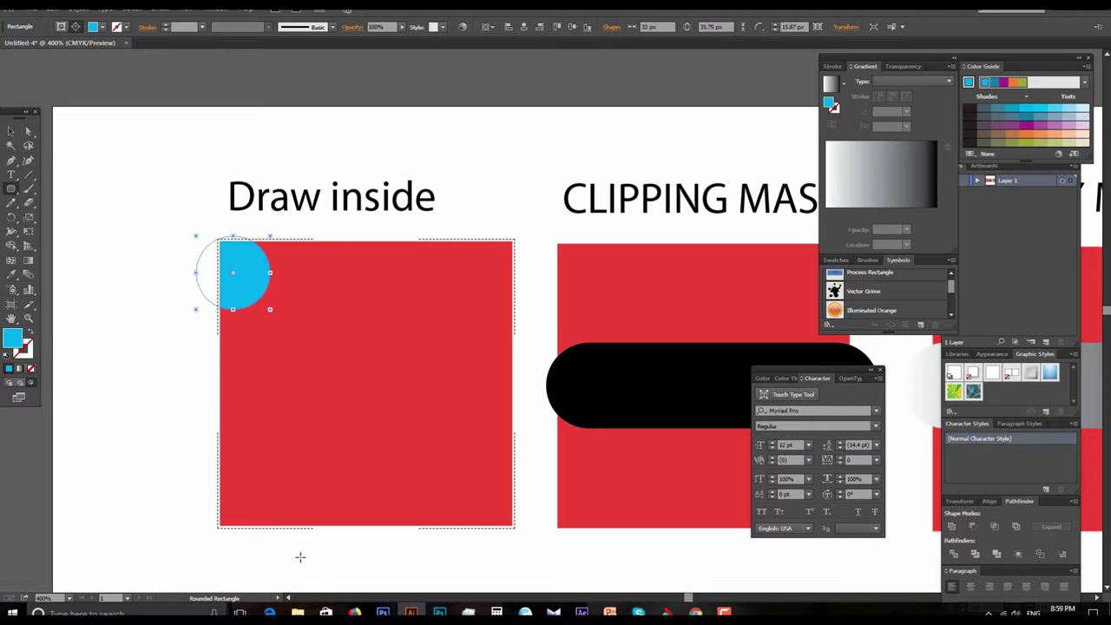
Step: Add more cyan ovals and rounded shapes across the square, all clipped to its edges
{"action": "left_click_drag", "start_coordinate": [212, 457], "coordinate": [353, 562]}
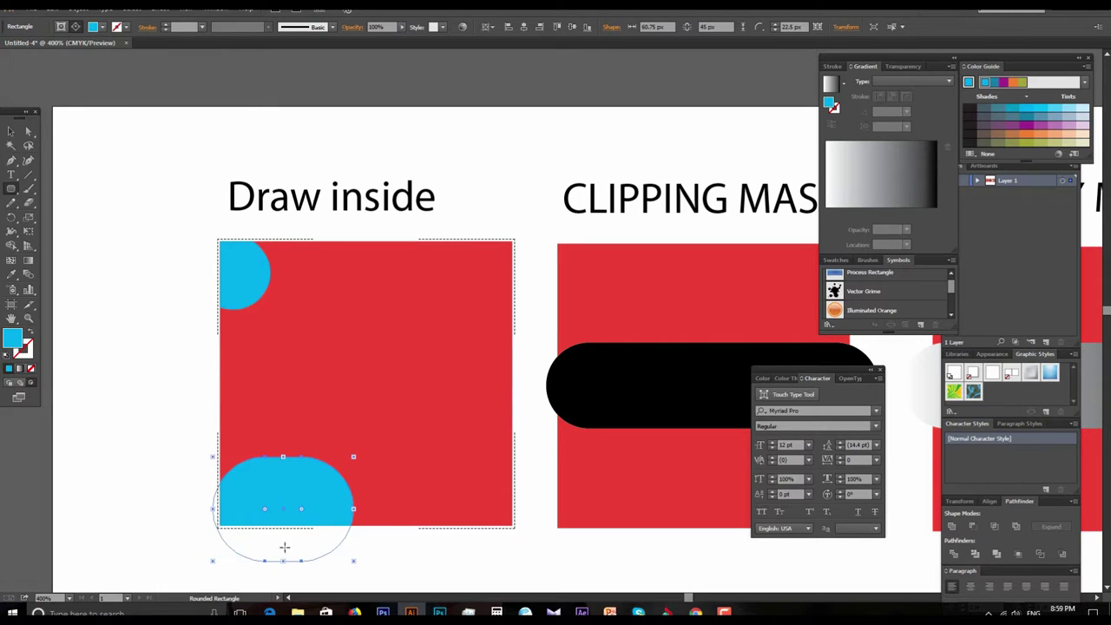
{"action": "left_click_drag", "start_coordinate": [446, 397], "coordinate": [558, 565]}
{"action": "left_click_drag", "start_coordinate": [435, 225], "coordinate": [570, 343]}
{"action": "mouse_move", "coordinate": [283, 302]}
{"action": "left_mouse_down"}
{"action": "mouse_move", "coordinate": [398, 415]}
{"action": "mouse_move", "coordinate": [422, 500]}
{"action": "left_mouse_up"}
{"action": "left_click_drag", "start_coordinate": [472, 405], "coordinate": [477, 410]}
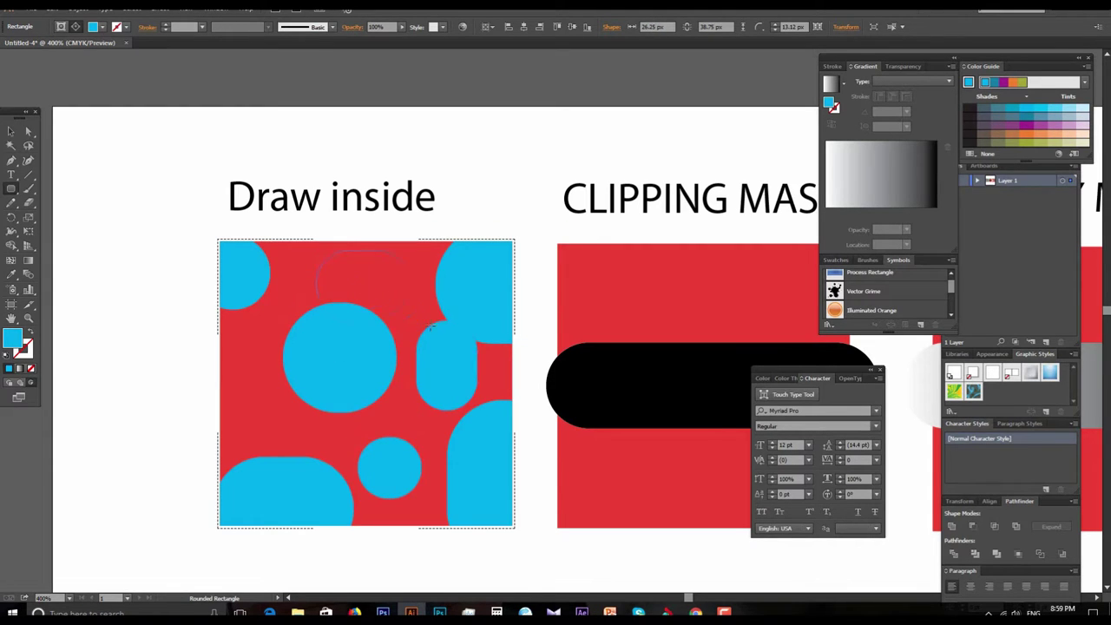
{"action": "left_click_drag", "start_coordinate": [421, 321], "coordinate": [432, 327]}
{"action": "left_click_drag", "start_coordinate": [226, 392], "coordinate": [297, 451]}
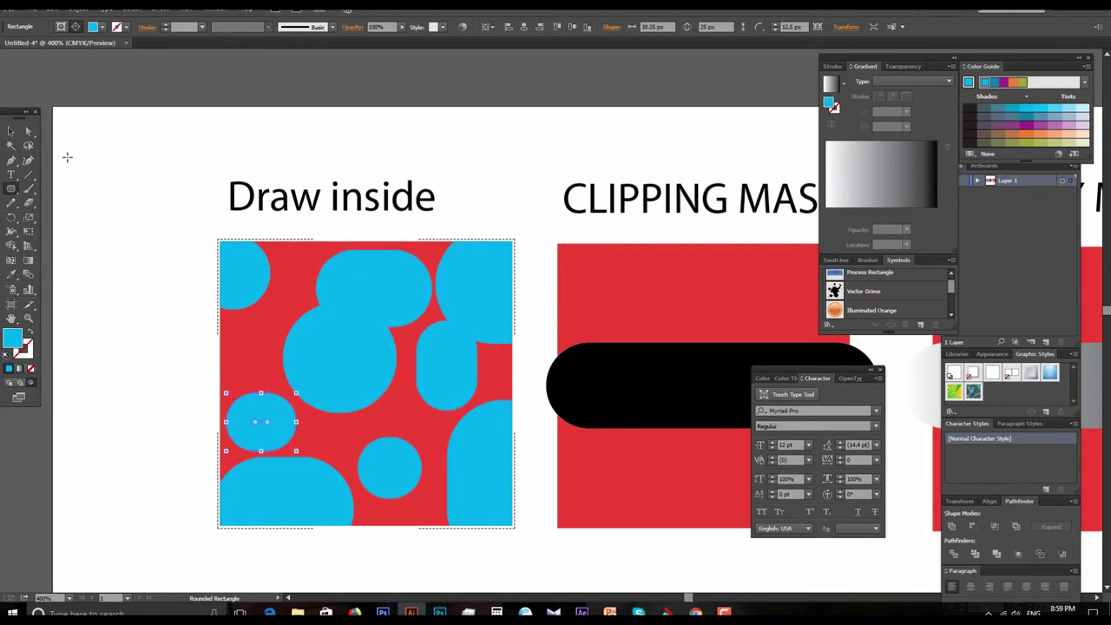
{"action": "key", "text": "ctrl+minus"}
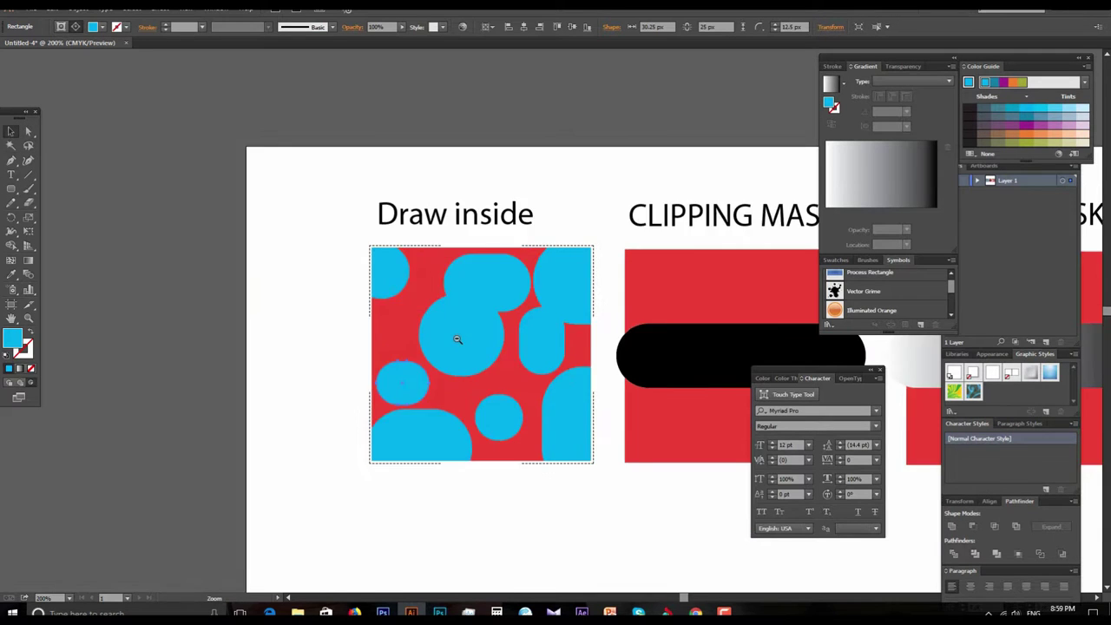
{"action": "key", "text": "ctrl+minus"}
{"action": "key", "text": "ctrl+minus"}
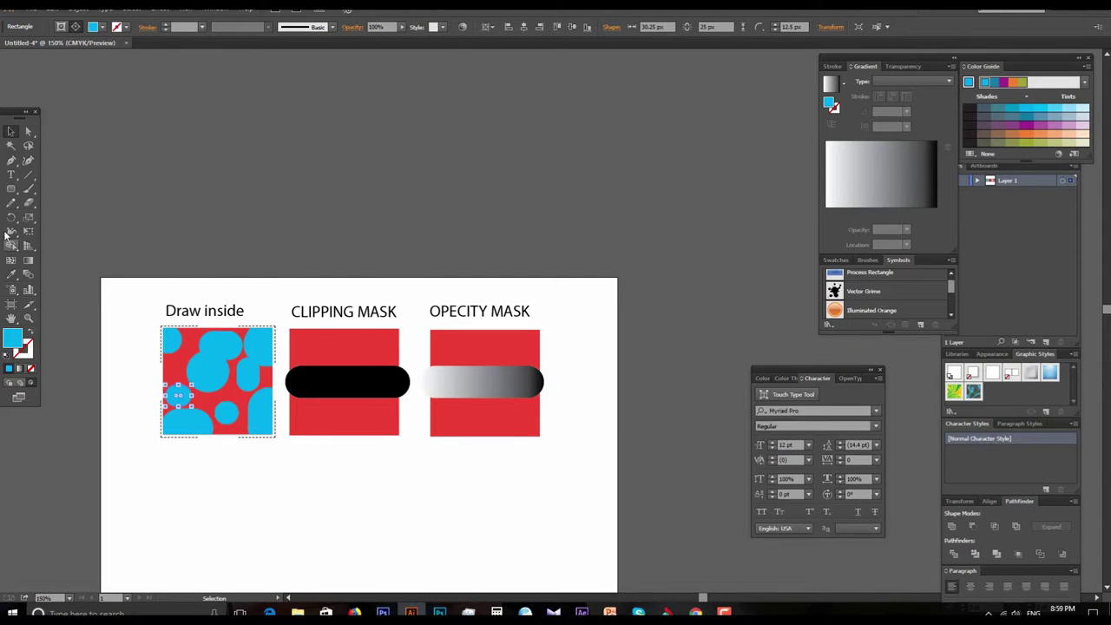
{"action": "left_click", "coordinate": [11, 188]}
{"action": "left_click_drag", "start_coordinate": [374, 327], "coordinate": [478, 459]}
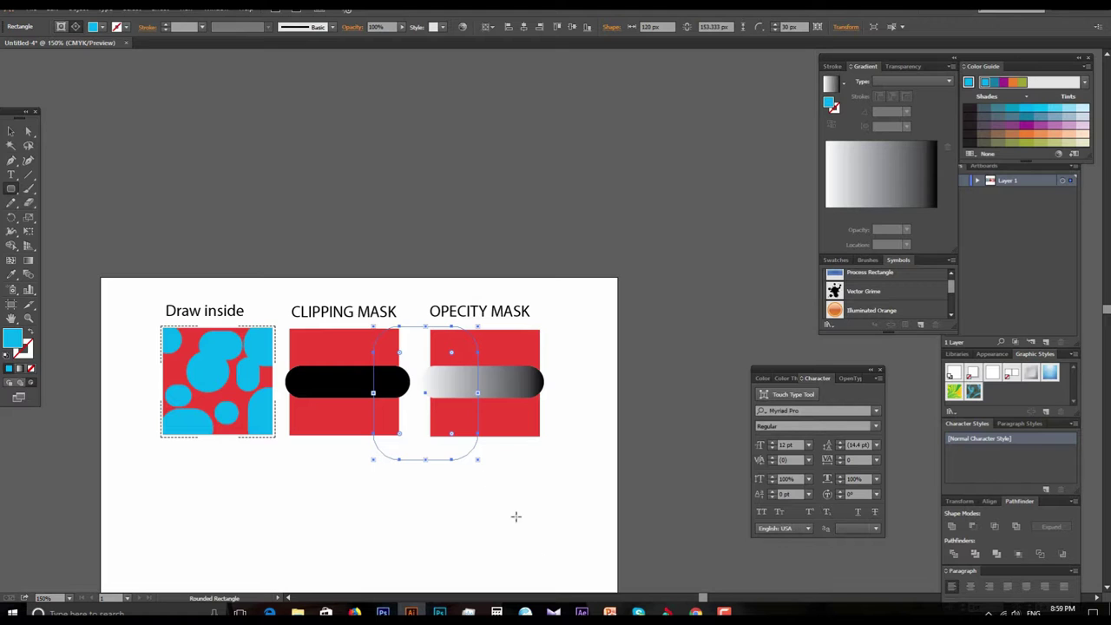
{"action": "key", "text": "ctrl+z"}
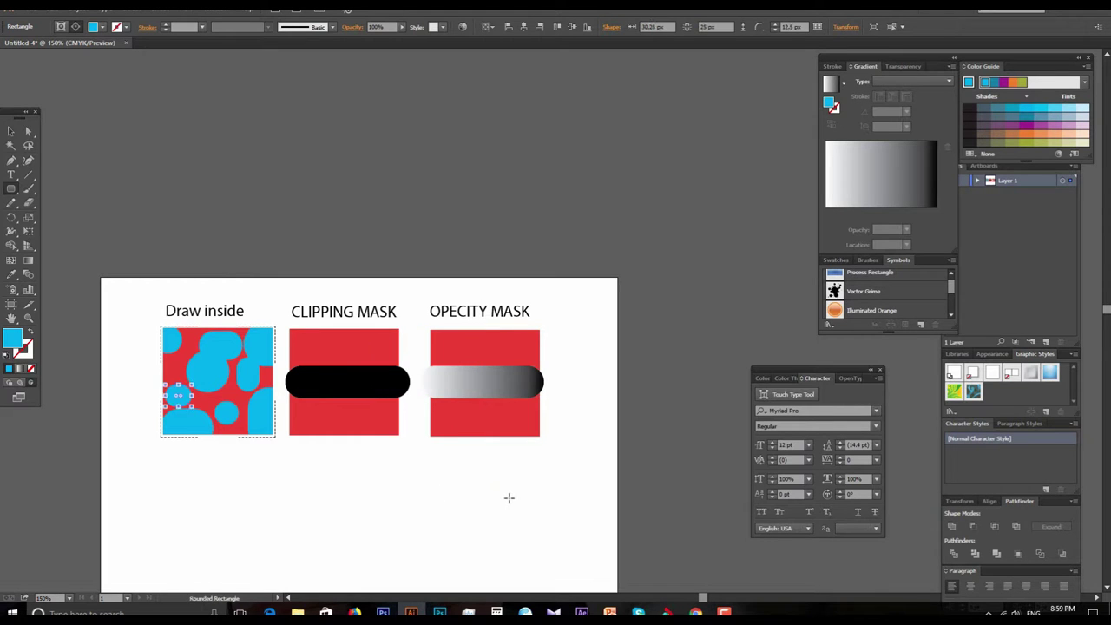
{"action": "left_click", "coordinate": [11, 131]}
{"action": "left_click", "coordinate": [466, 323], "text": "ctrl"}
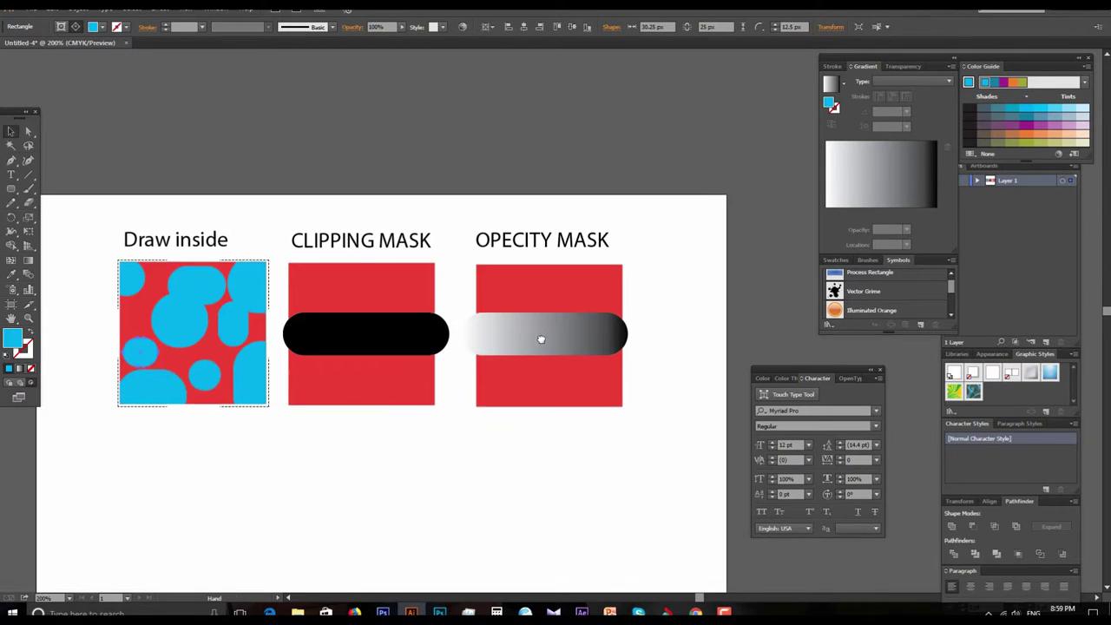
{"action": "left_click", "coordinate": [465, 323], "text": "ctrl"}
{"action": "left_click_drag", "start_coordinate": [481, 362], "coordinate": [546, 460]}
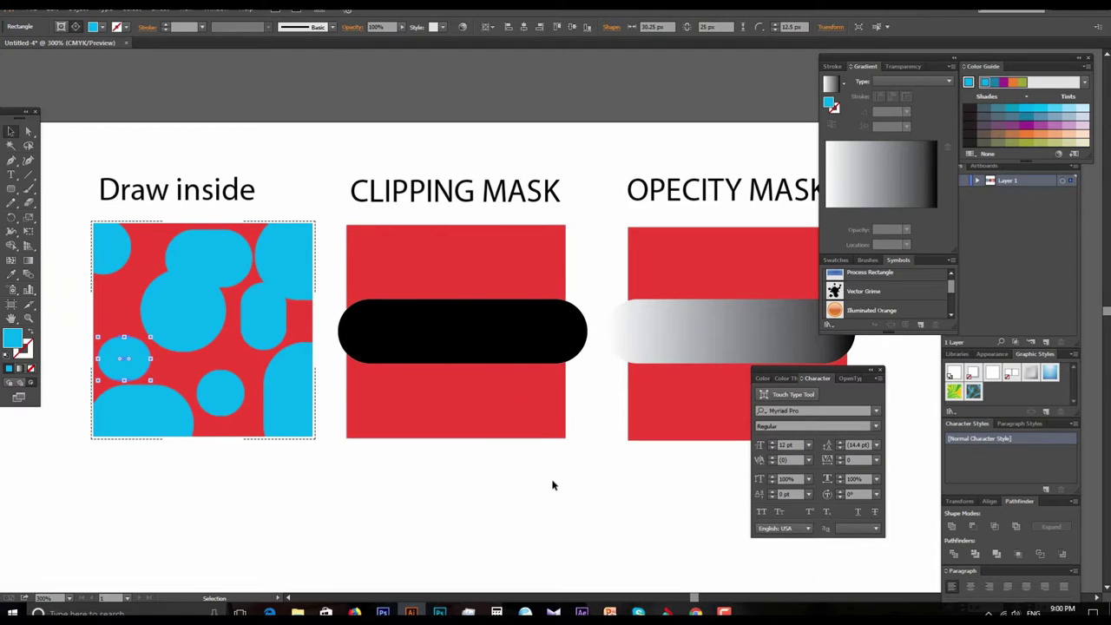
{"action": "left_click", "coordinate": [486, 282]}
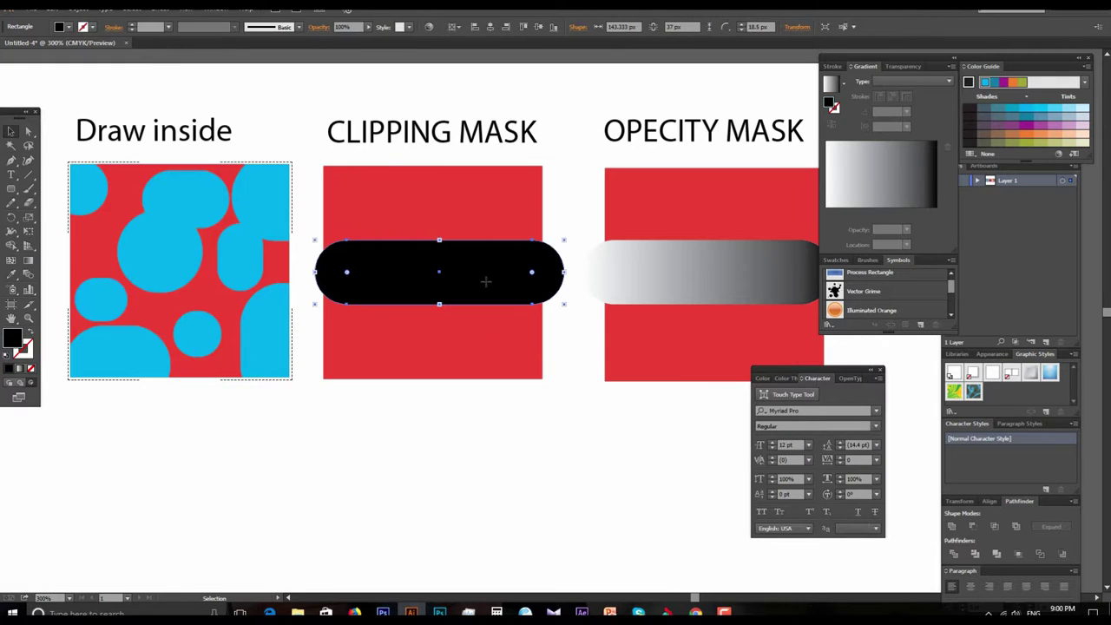
{"action": "left_click", "coordinate": [468, 201], "text": "shift"}
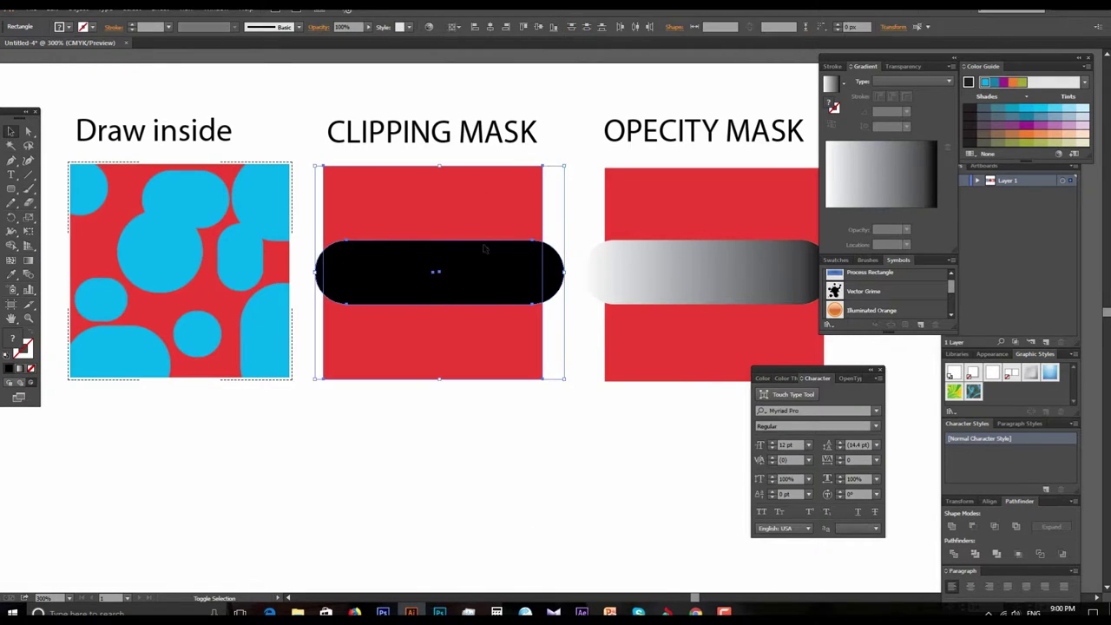
{"action": "right_click", "coordinate": [452, 278]}
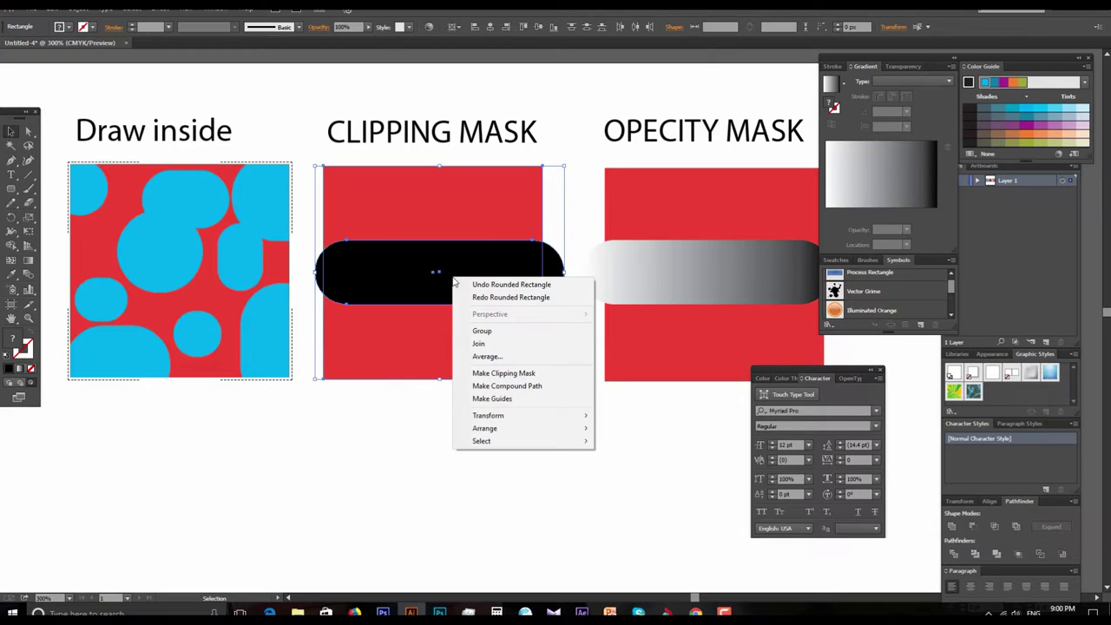
{"action": "left_click", "coordinate": [500, 374]}
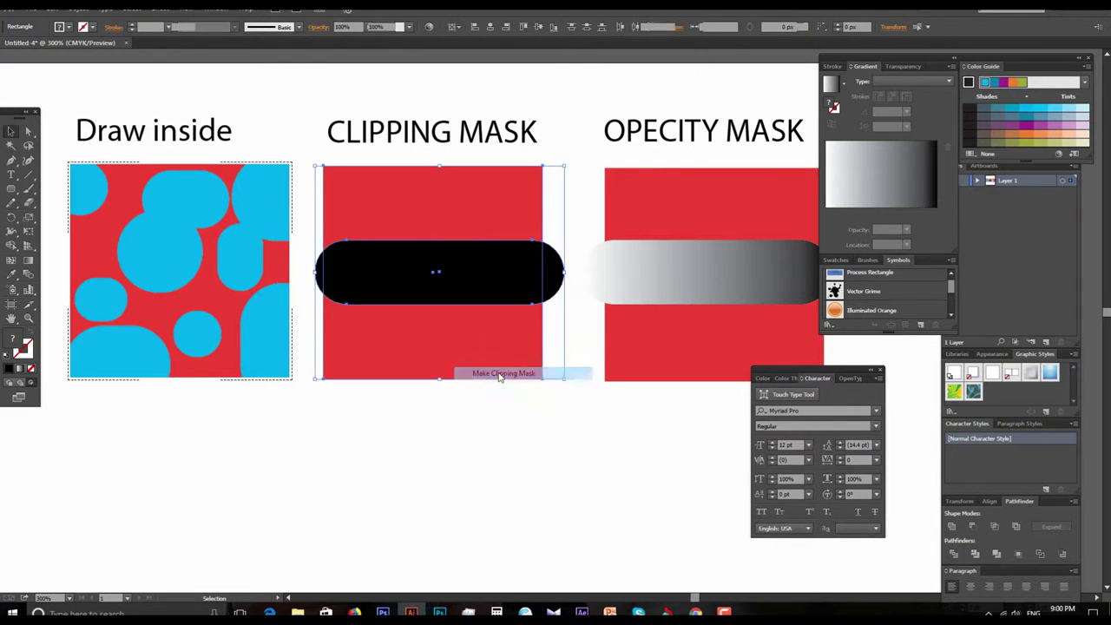
{"action": "left_click", "coordinate": [482, 442]}
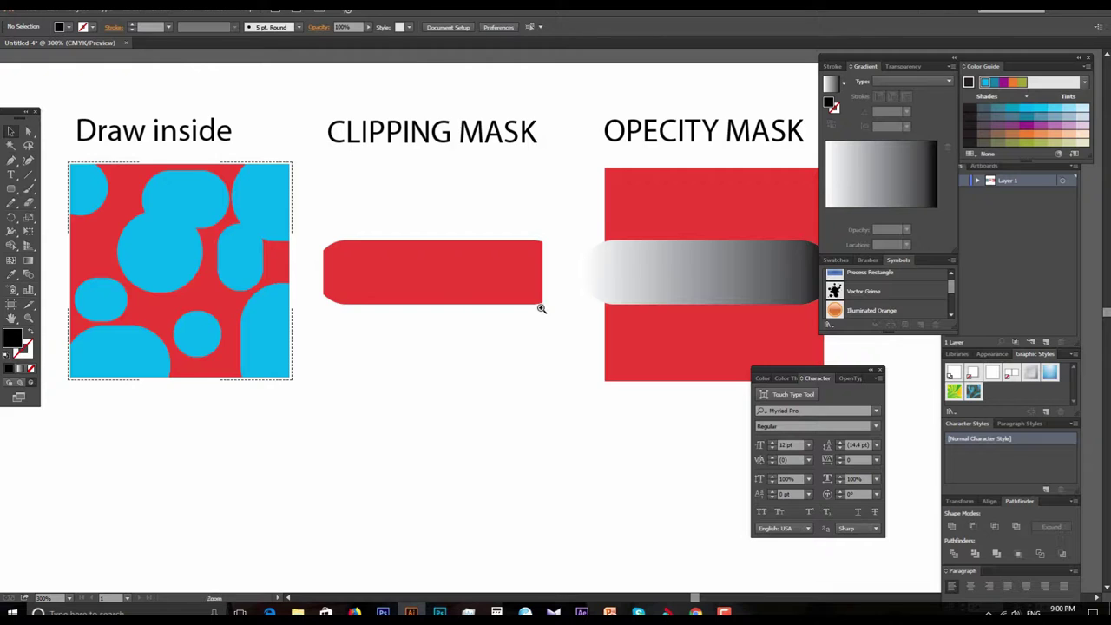
{"action": "key", "text": "ctrl+plus"}
{"action": "key", "text": "ctrl+z"}
{"action": "key", "text": "ctrl+z"}
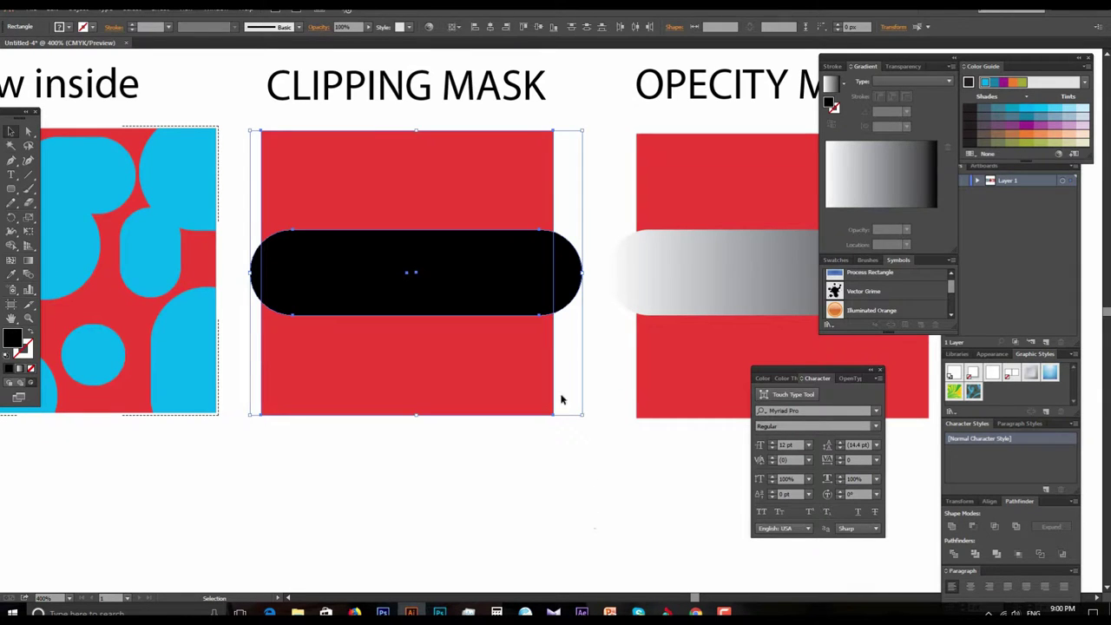
{"action": "left_click", "coordinate": [560, 397]}
{"action": "left_click", "coordinate": [562, 278]}
{"action": "left_click", "coordinate": [545, 343]}
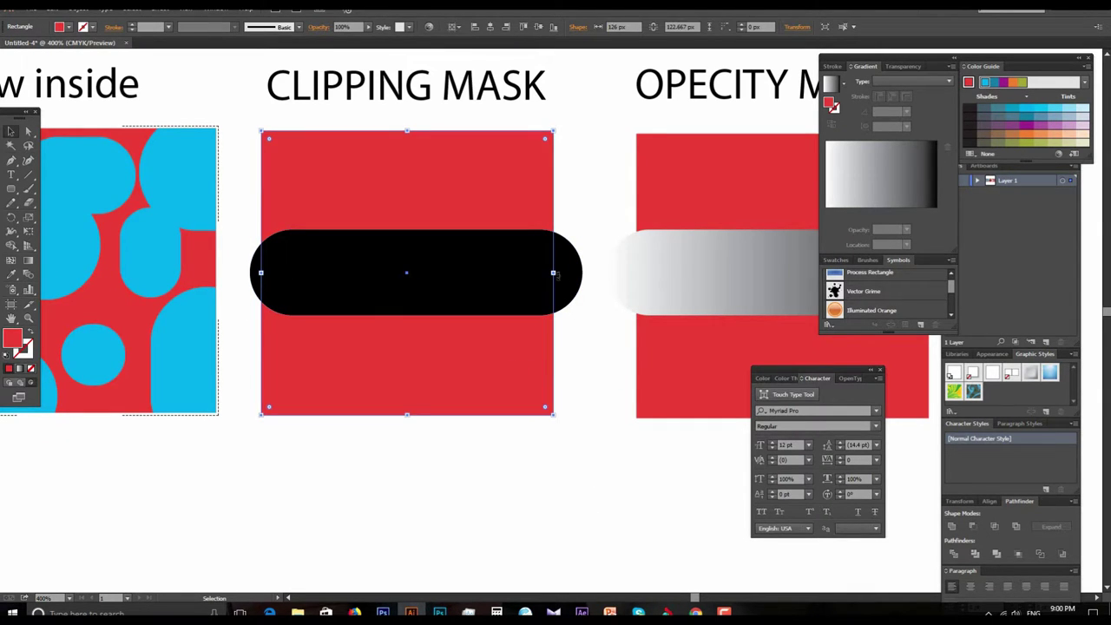
{"action": "left_click_drag", "start_coordinate": [553, 273], "coordinate": [590, 272]}
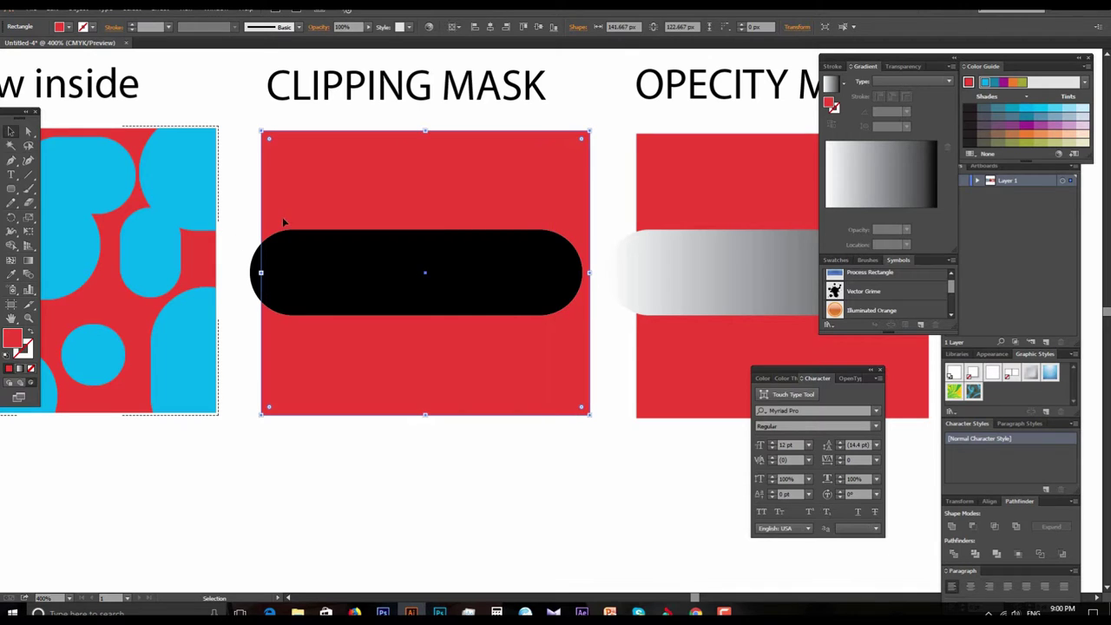
{"action": "left_click_drag", "start_coordinate": [260, 273], "coordinate": [238, 273]}
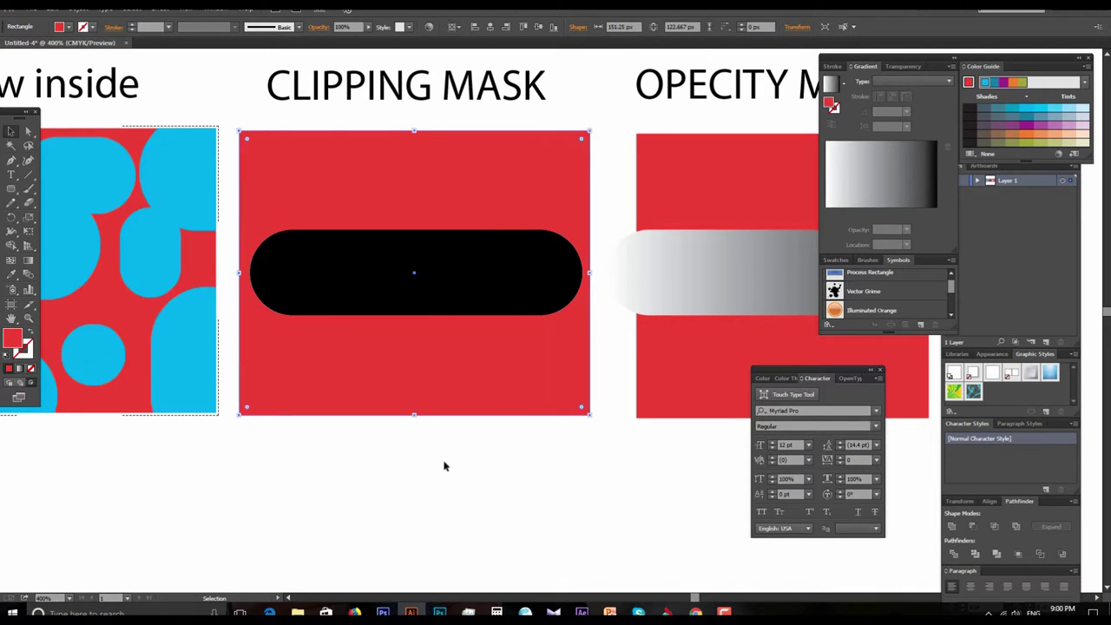
{"action": "left_click", "coordinate": [426, 299], "text": "shift"}
{"action": "right_click", "coordinate": [425, 300]}
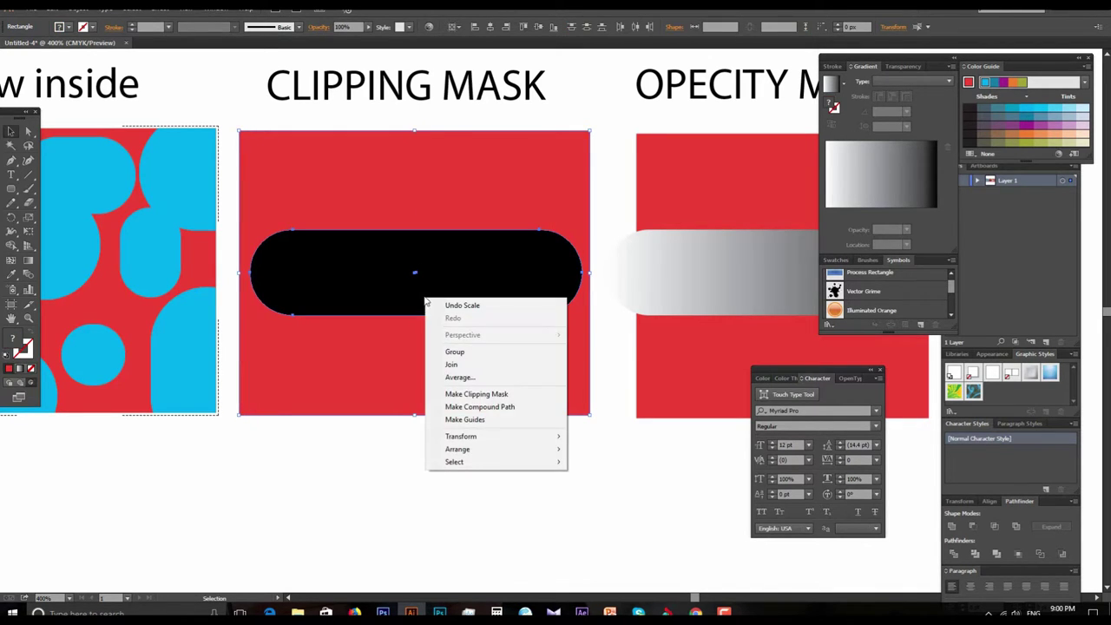
{"action": "left_click", "coordinate": [484, 395]}
{"action": "key", "text": "ctrl+z"}
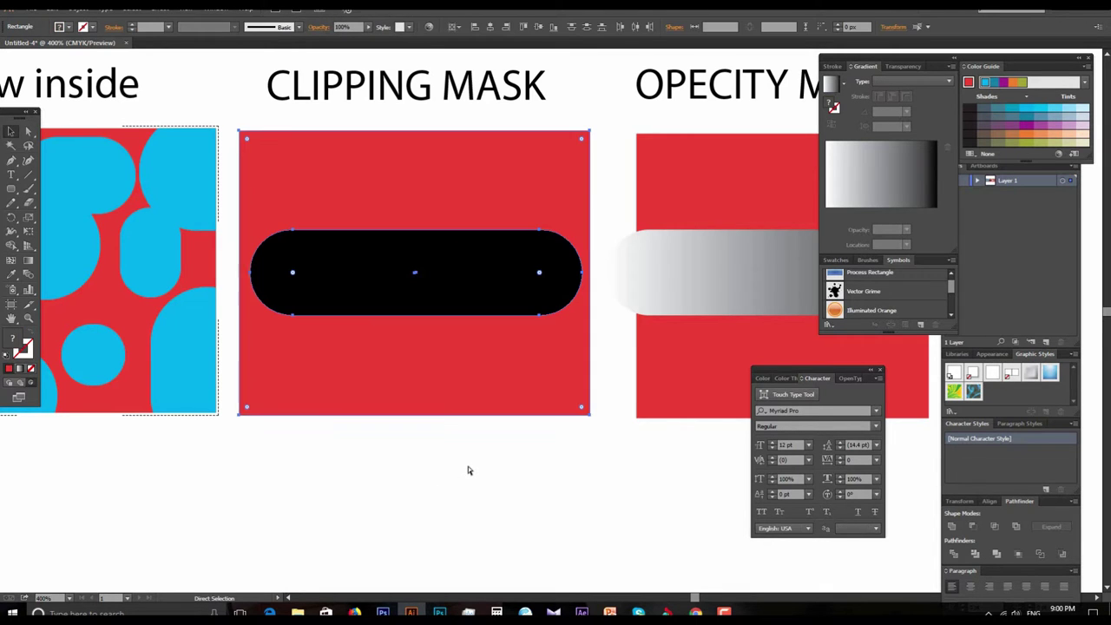
{"action": "key", "text": "ctrl+minus"}
{"action": "key", "text": "ctrl+minus"}
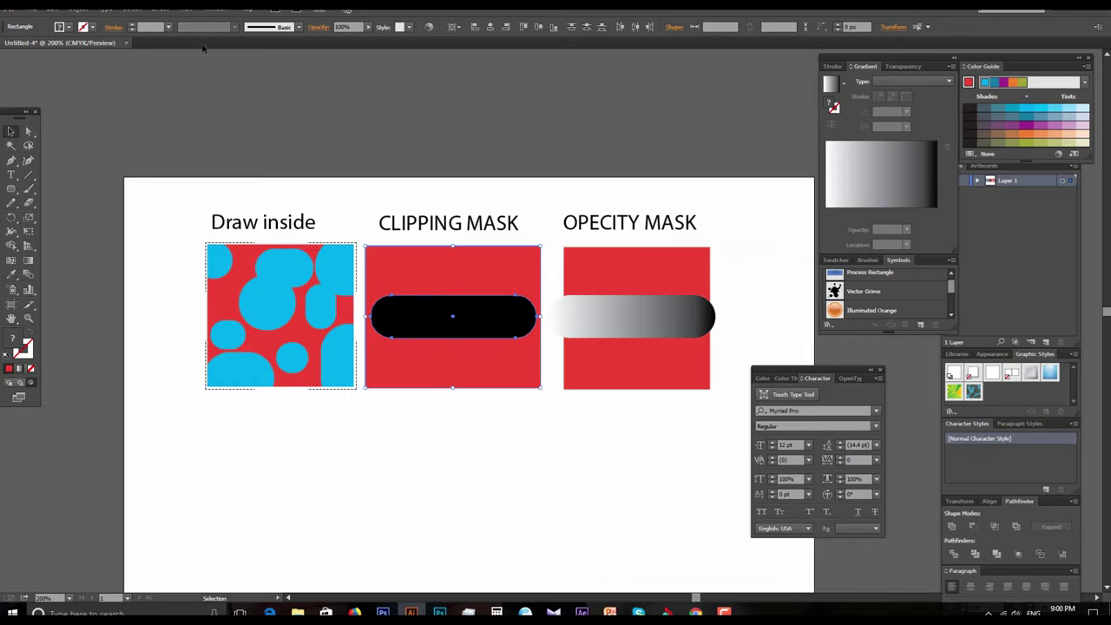
{"action": "left_click", "coordinate": [75, 8]}
{"action": "mouse_move", "coordinate": [106, 373]}
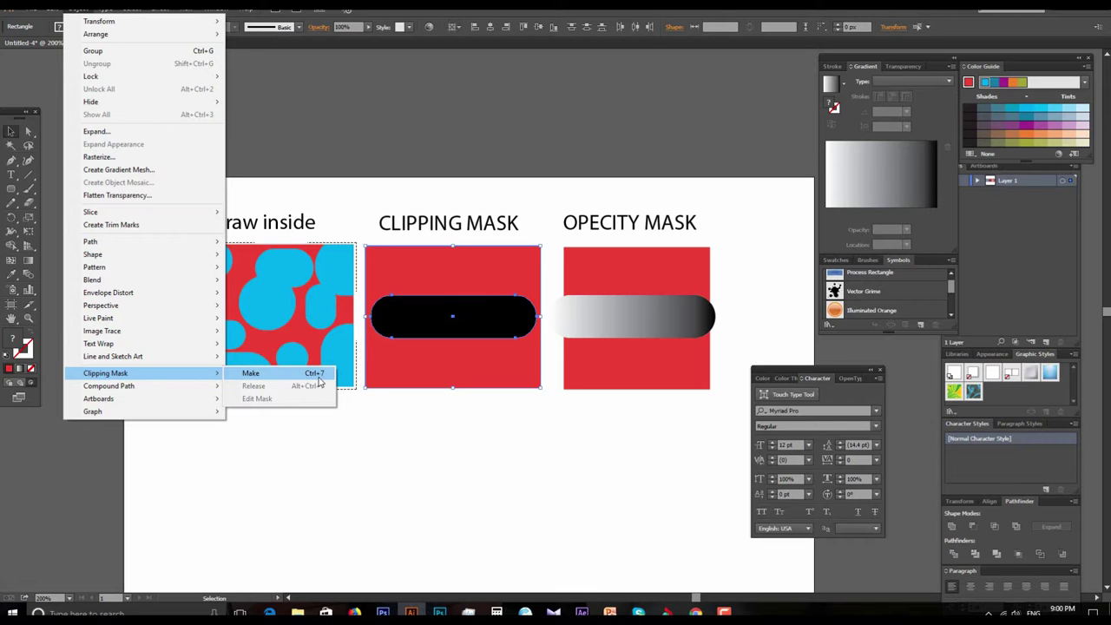
{"action": "left_click", "coordinate": [314, 375]}
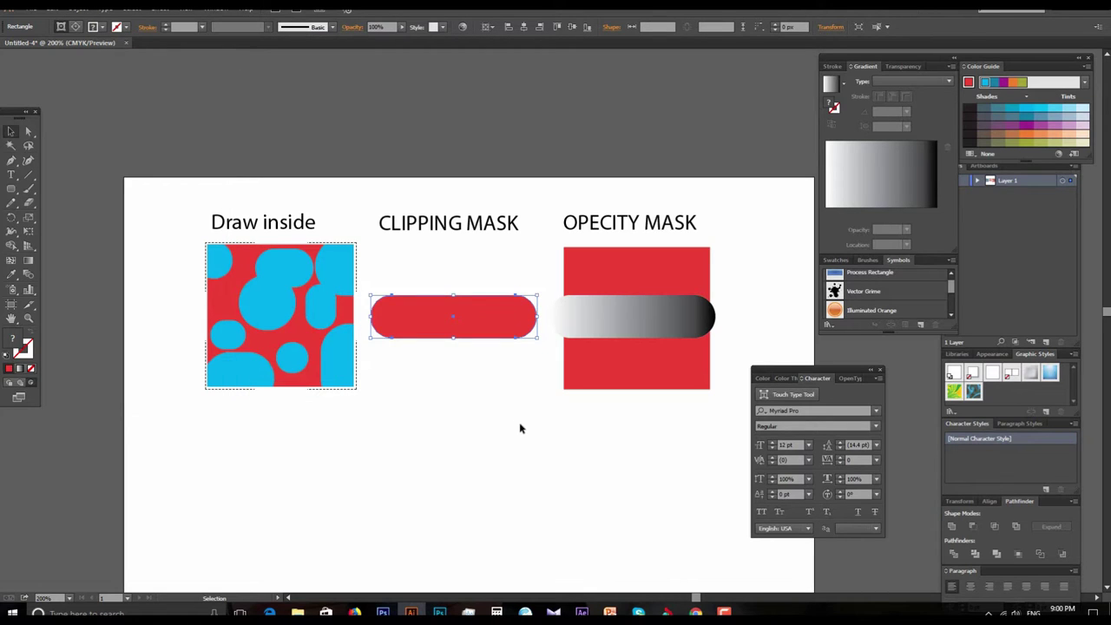
{"action": "key", "text": "ctrl+z"}
{"action": "left_click", "coordinate": [488, 461]}
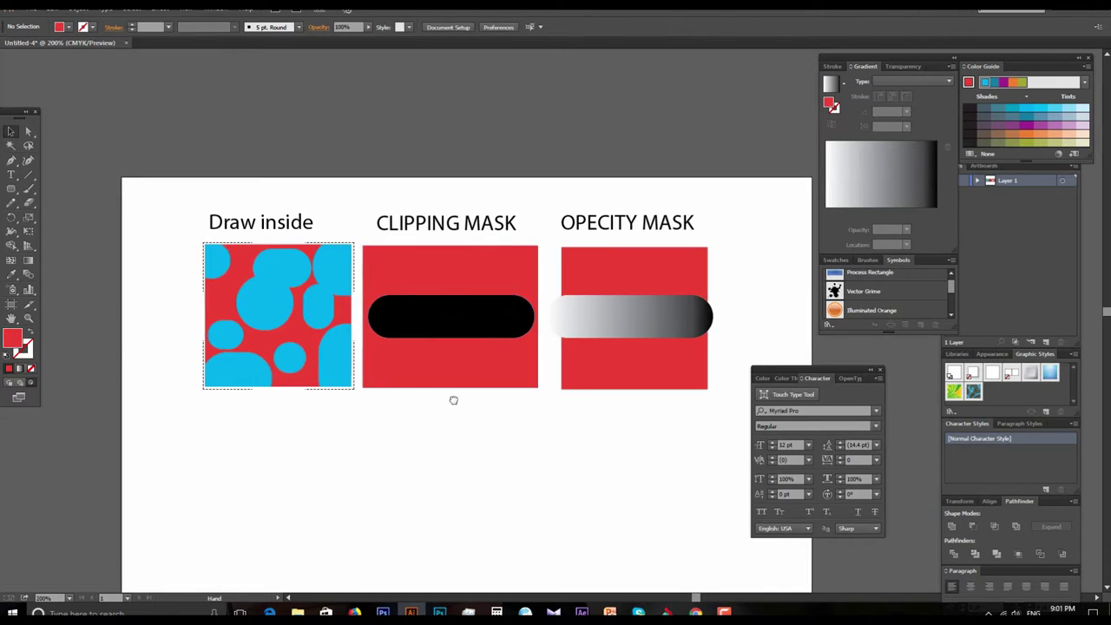
{"action": "scroll", "coordinate": [454, 397], "scroll_direction": "right", "scroll_amount": 3}
{"action": "key", "text": "ctrl+plus"}
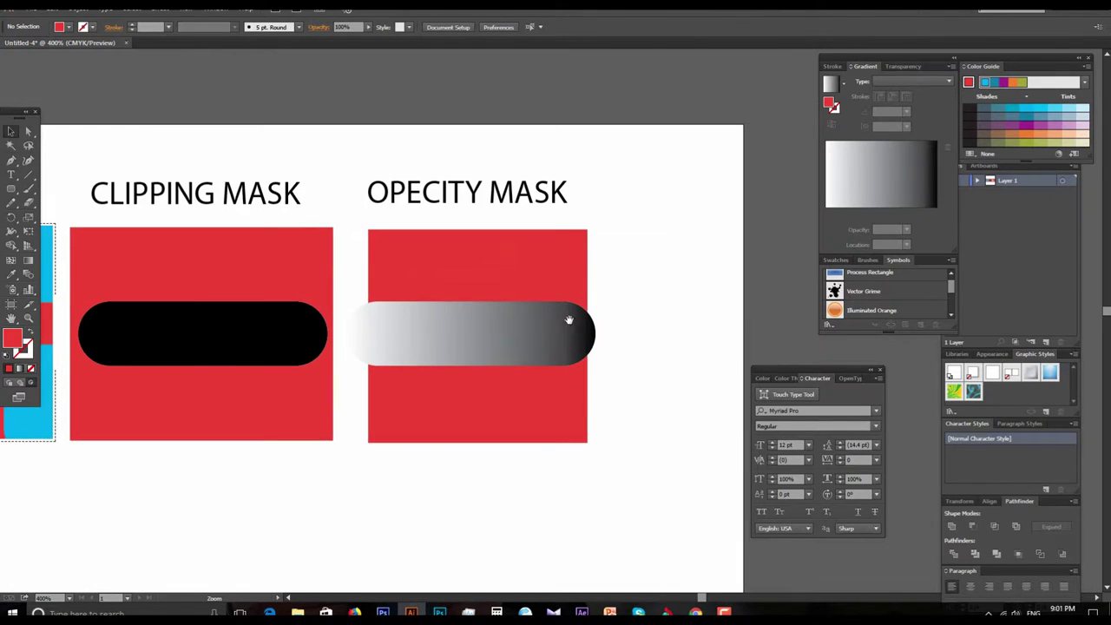
{"action": "key", "text": "ctrl+plus"}
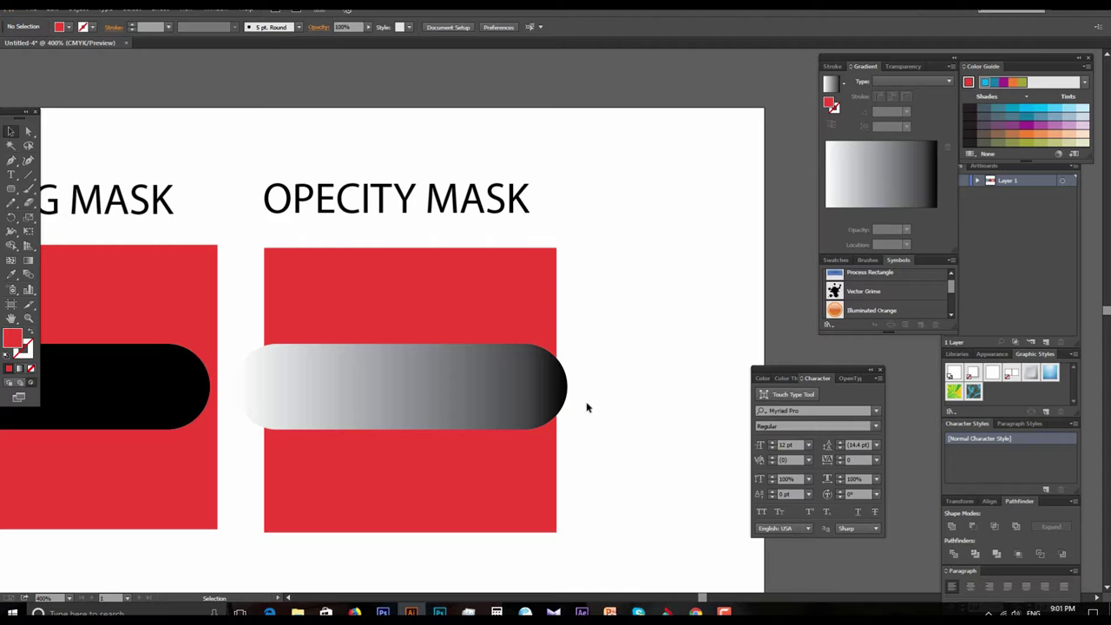
{"action": "left_click_drag", "start_coordinate": [422, 411], "coordinate": [595, 364]}
{"action": "left_click", "coordinate": [596, 365], "text": "alt"}
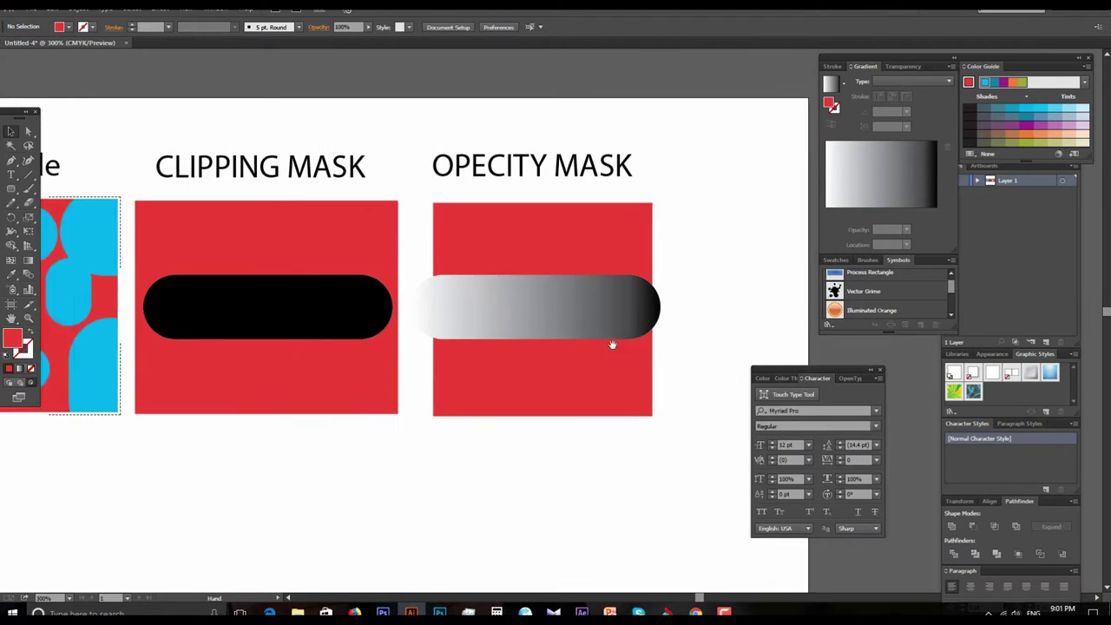
{"action": "left_click", "coordinate": [540, 362]}
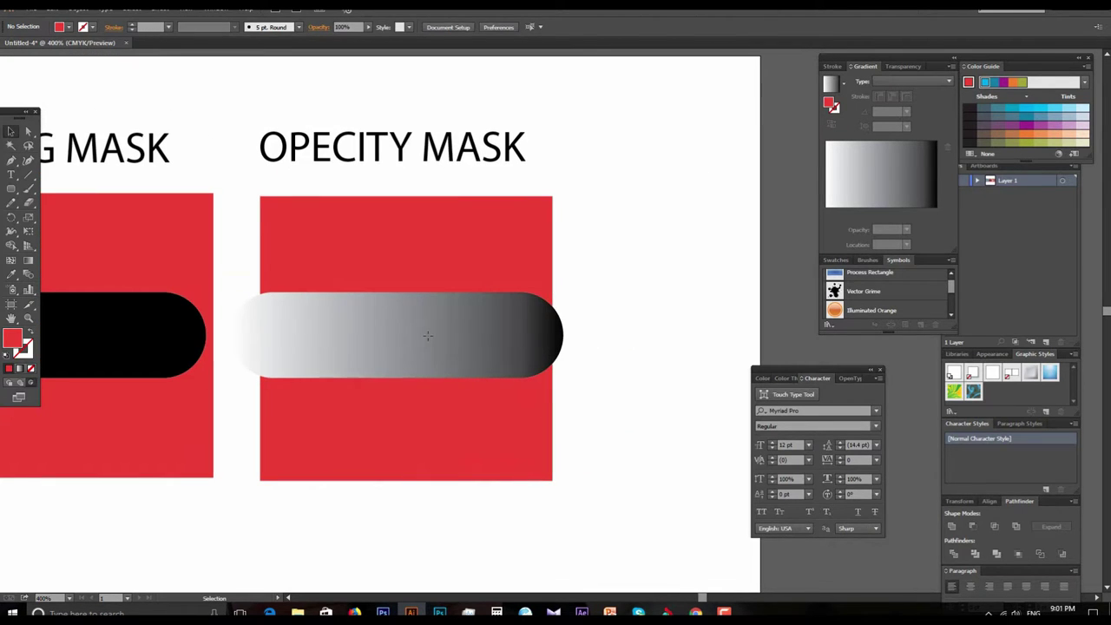
{"action": "key", "text": "v"}
{"action": "left_click", "coordinate": [427, 336]}
{"action": "left_click_drag", "start_coordinate": [427, 335], "coordinate": [436, 335]}
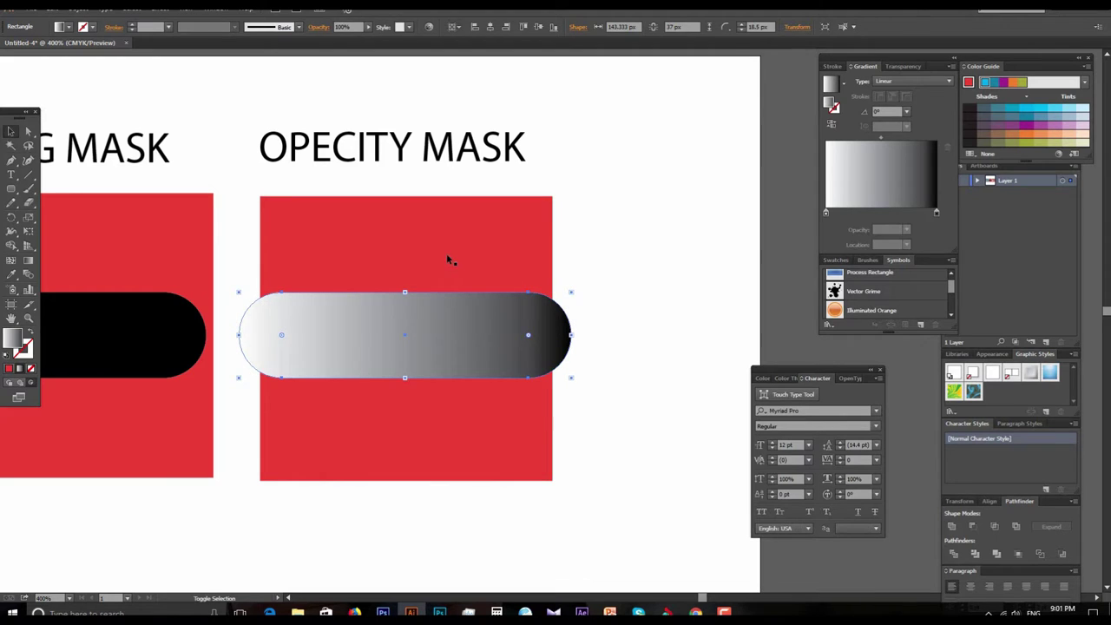
{"action": "left_click", "coordinate": [446, 253], "text": "shift"}
{"action": "right_click", "coordinate": [434, 330]}
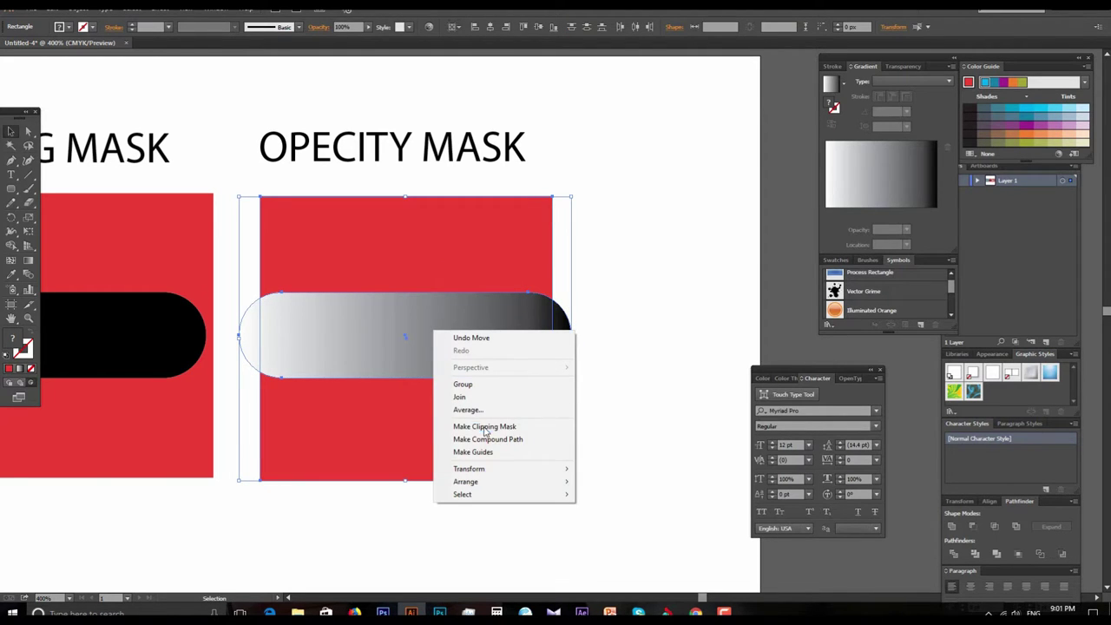
{"action": "left_click", "coordinate": [582, 313]}
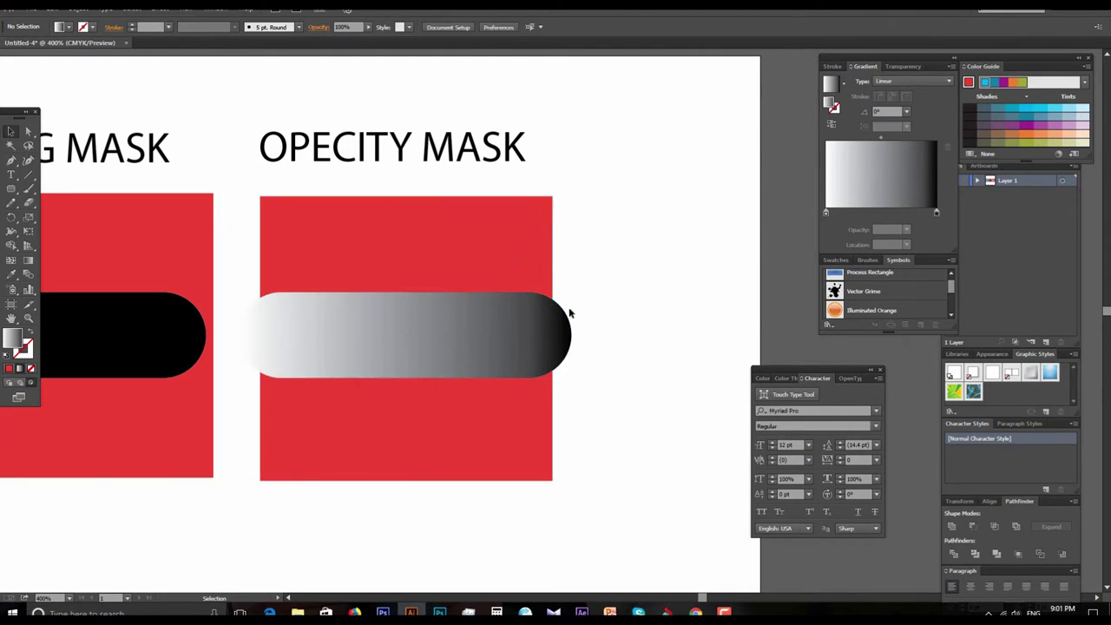
{"action": "left_click_drag", "start_coordinate": [432, 178], "coordinate": [556, 374]}
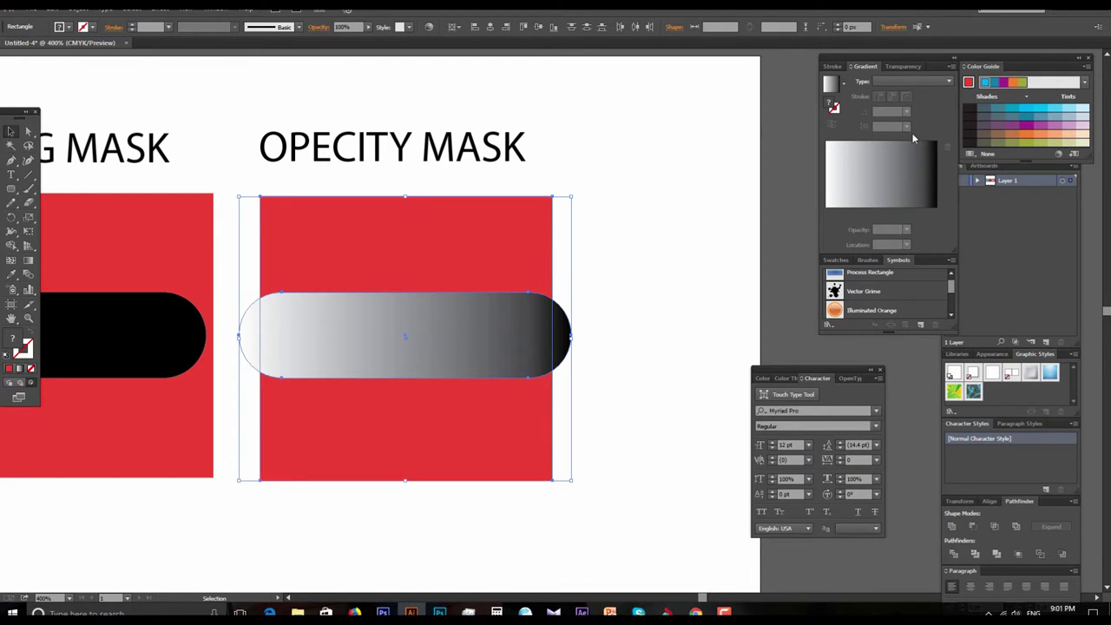
{"action": "left_click", "coordinate": [905, 66]}
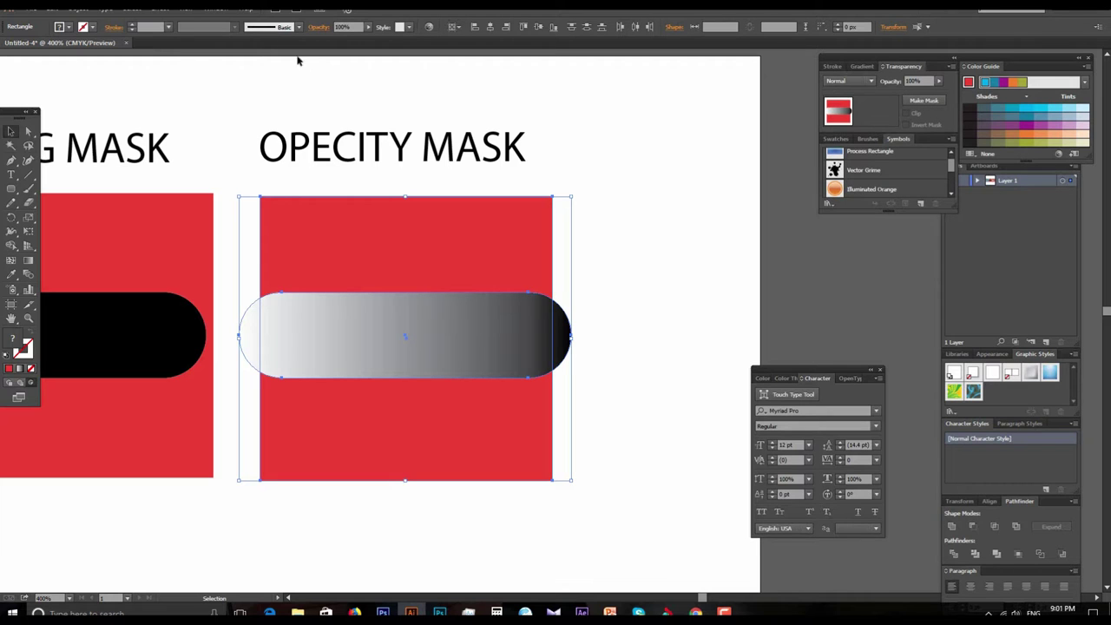
{"action": "left_click", "coordinate": [217, 9]}
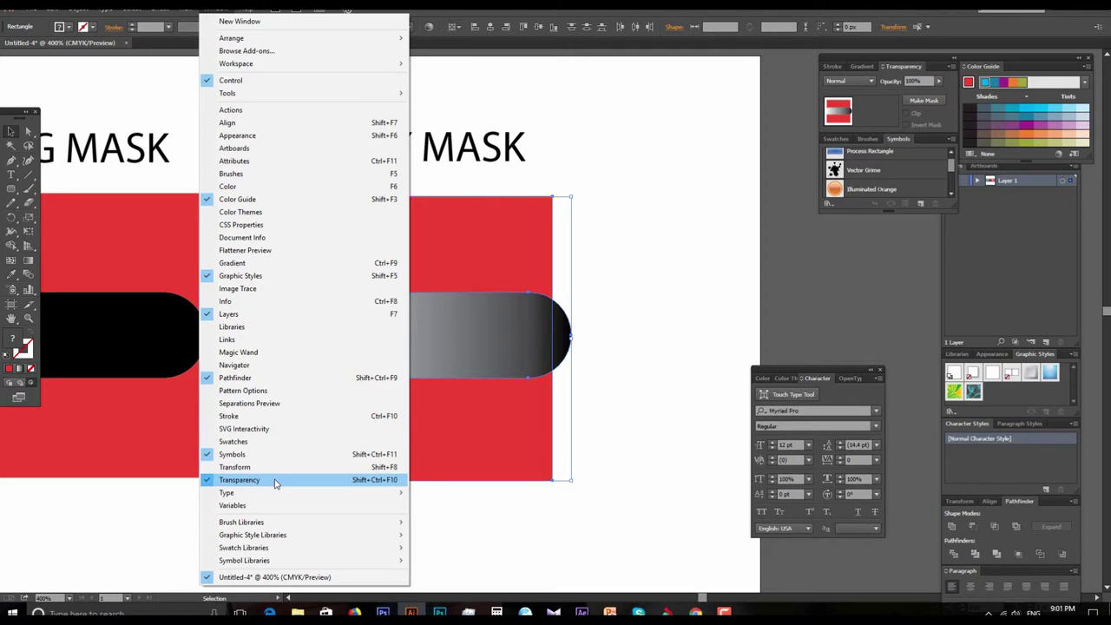
{"action": "left_click", "coordinate": [647, 125]}
{"action": "left_click_drag", "start_coordinate": [615, 169], "coordinate": [478, 410]}
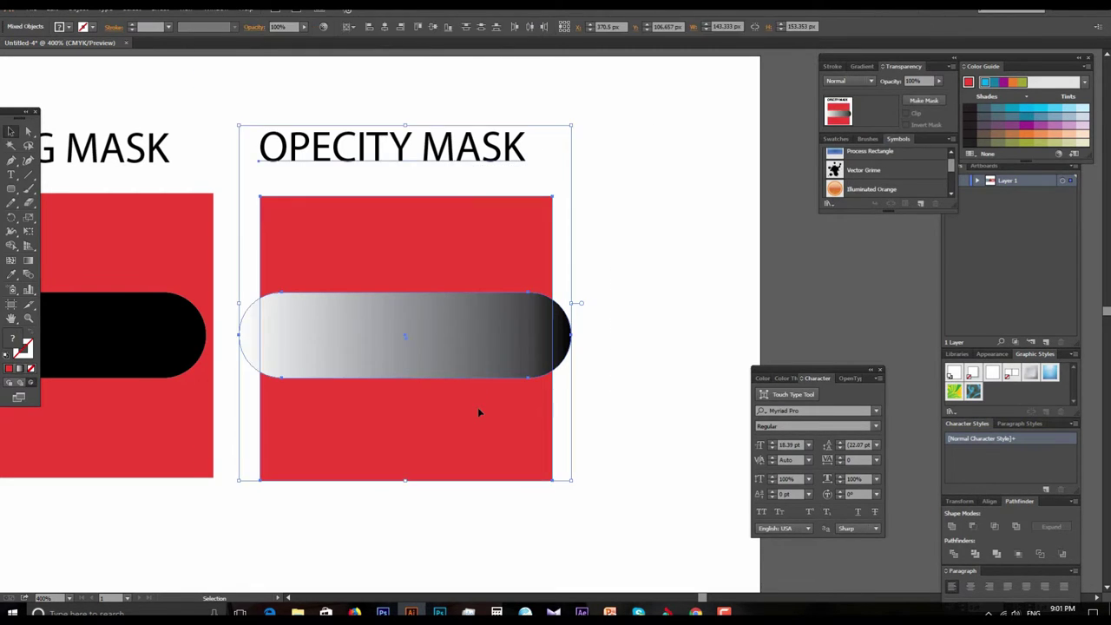
{"action": "left_click_drag", "start_coordinate": [558, 535], "coordinate": [435, 300]}
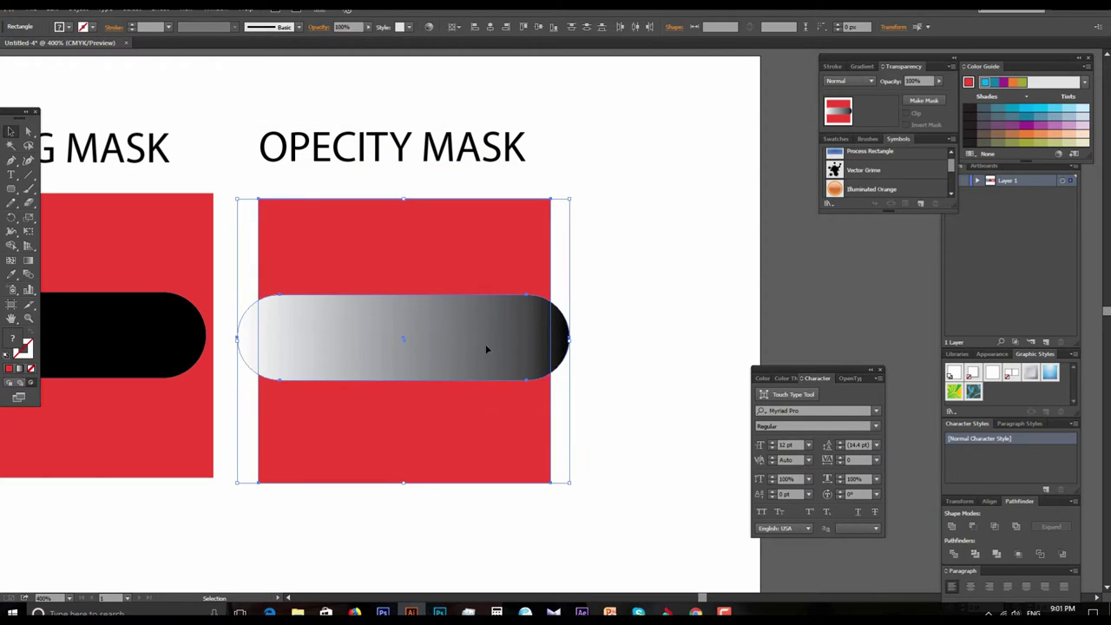
{"action": "left_click", "coordinate": [923, 101]}
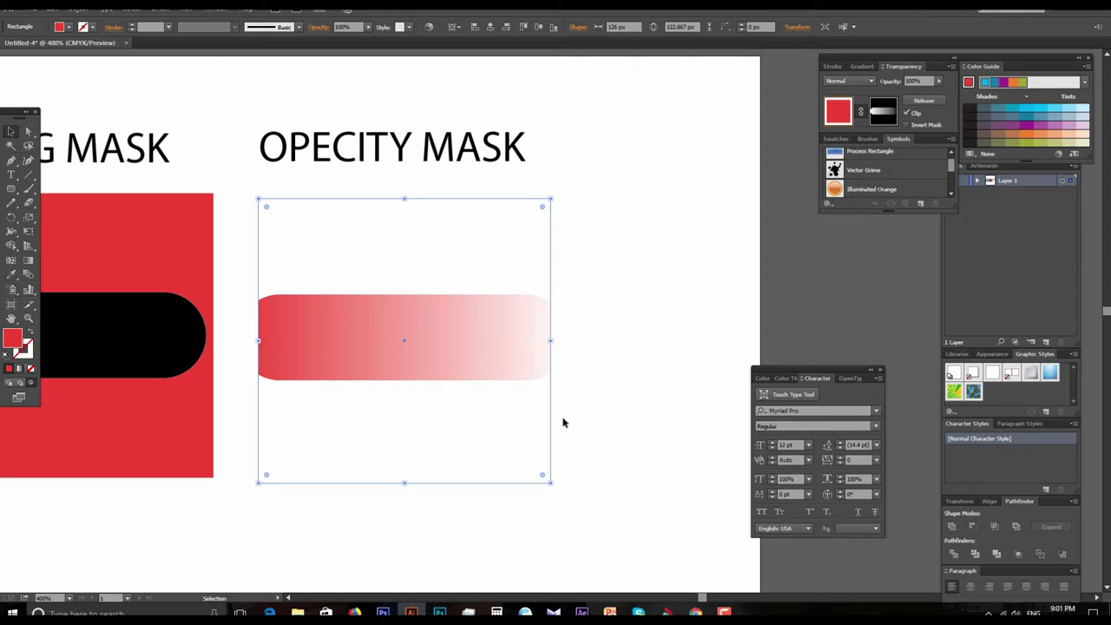
{"action": "key", "text": "ctrl+z"}
{"action": "left_click", "coordinate": [614, 496]}
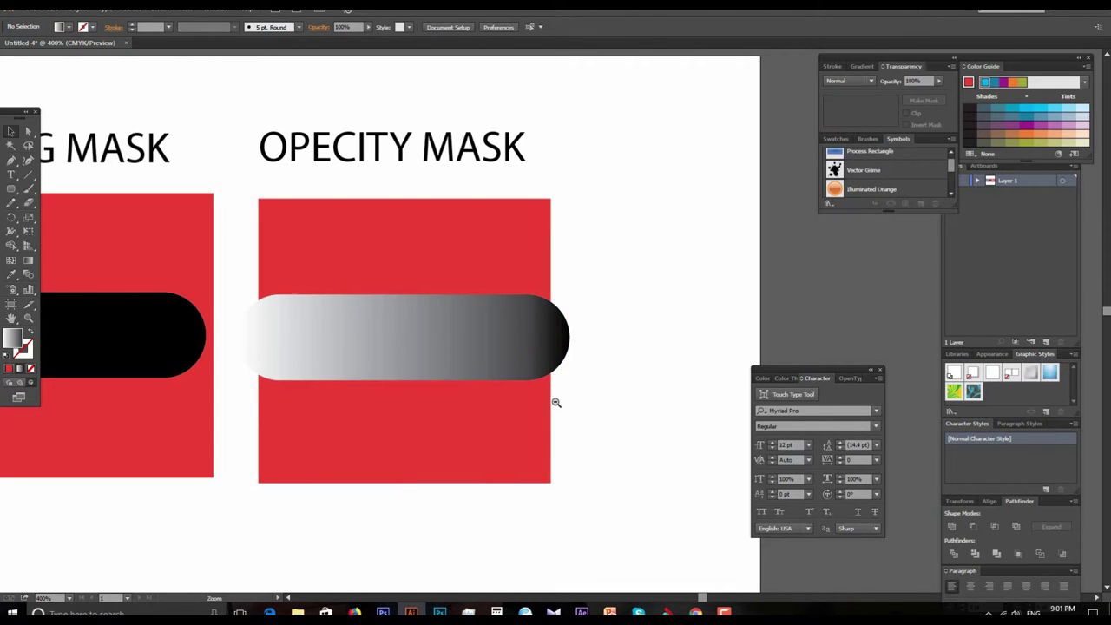
Step: Zoom and pan to frame all three mask examples on the artboard
{"action": "key", "text": "ctrl+minus"}
{"action": "key", "text": "ctrl+minus"}
{"action": "left_click_drag", "start_coordinate": [528, 375], "coordinate": [587, 324]}
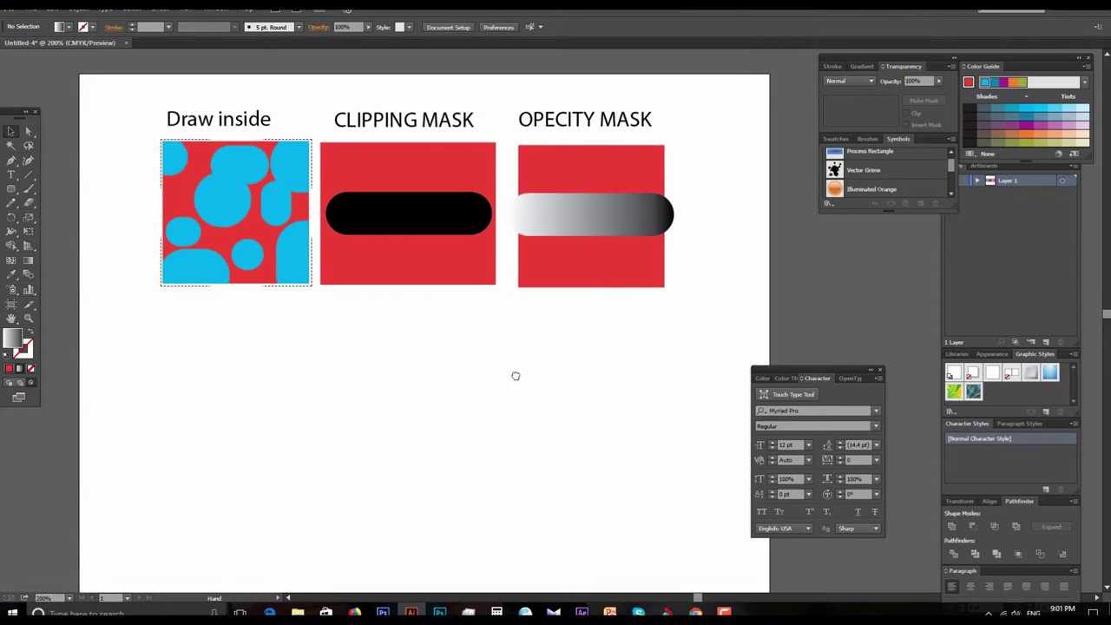
{"action": "left_click", "coordinate": [533, 361]}
{"action": "left_click", "coordinate": [576, 360], "text": "alt"}
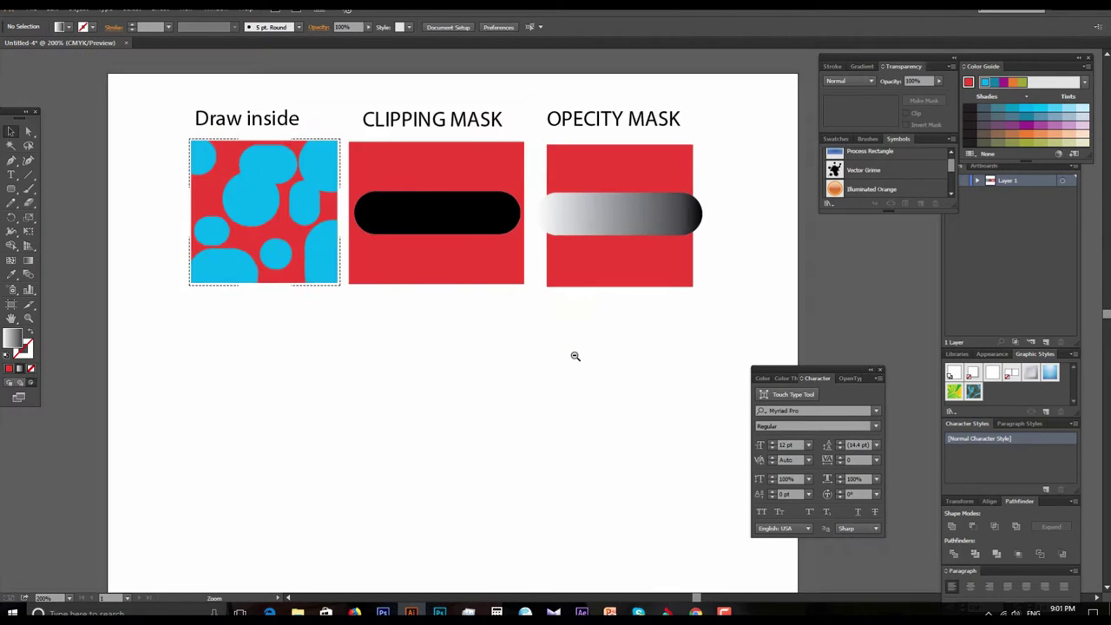
{"action": "left_click", "coordinate": [576, 355], "text": "alt"}
{"action": "left_click", "coordinate": [556, 365]}
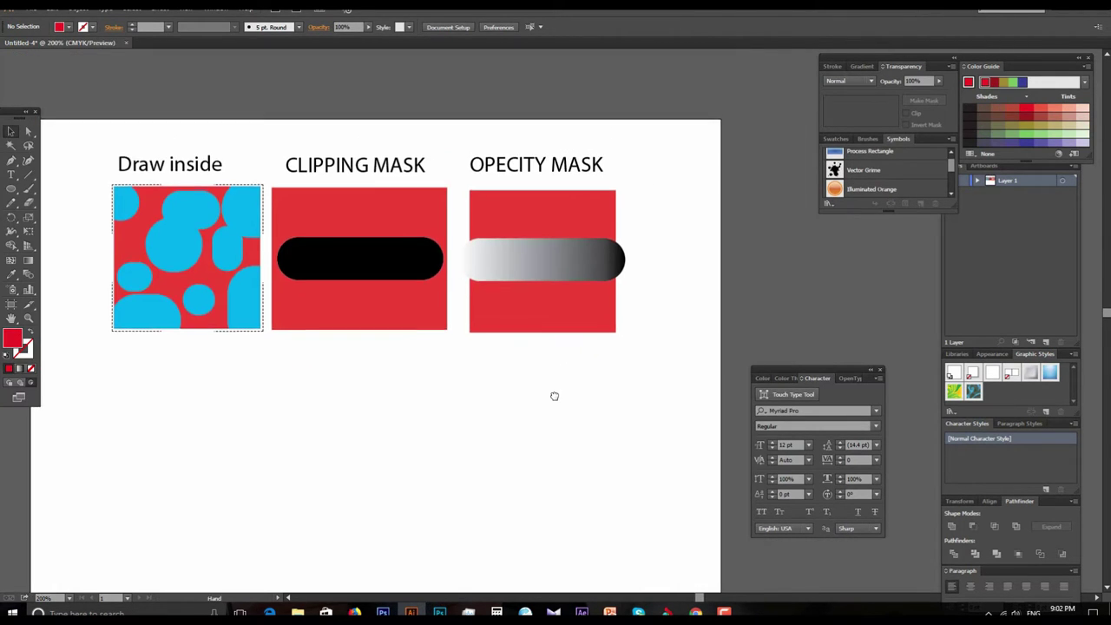
{"action": "left_click_drag", "start_coordinate": [589, 305], "coordinate": [578, 400]}
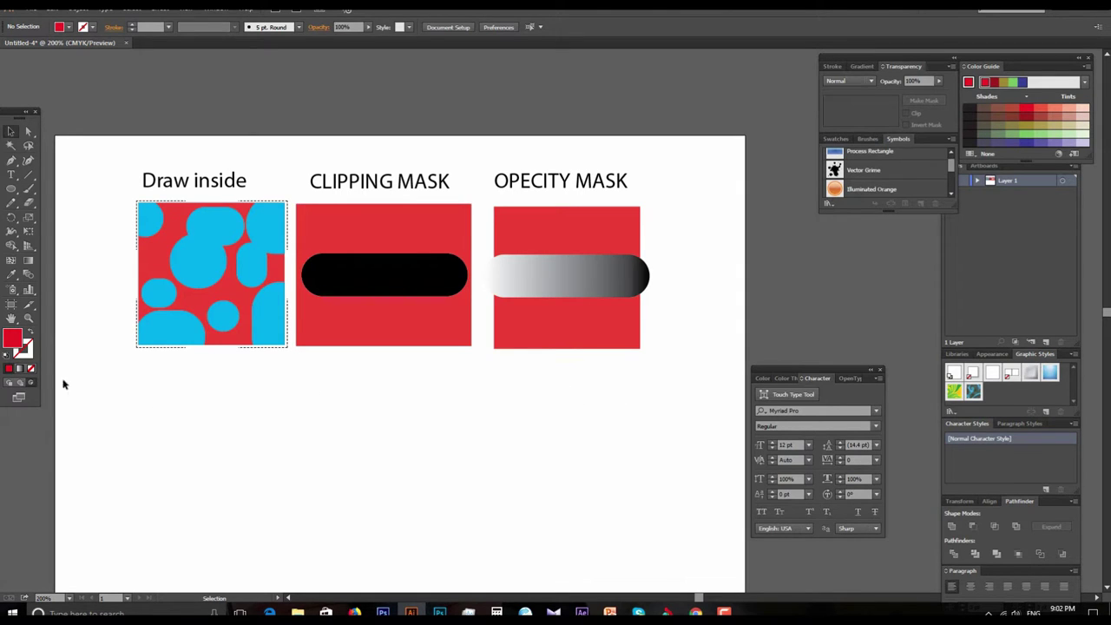
Step: Return to normal drawing mode and drop the cartoon image file from the desktop into the document
{"action": "left_click", "coordinate": [9, 384]}
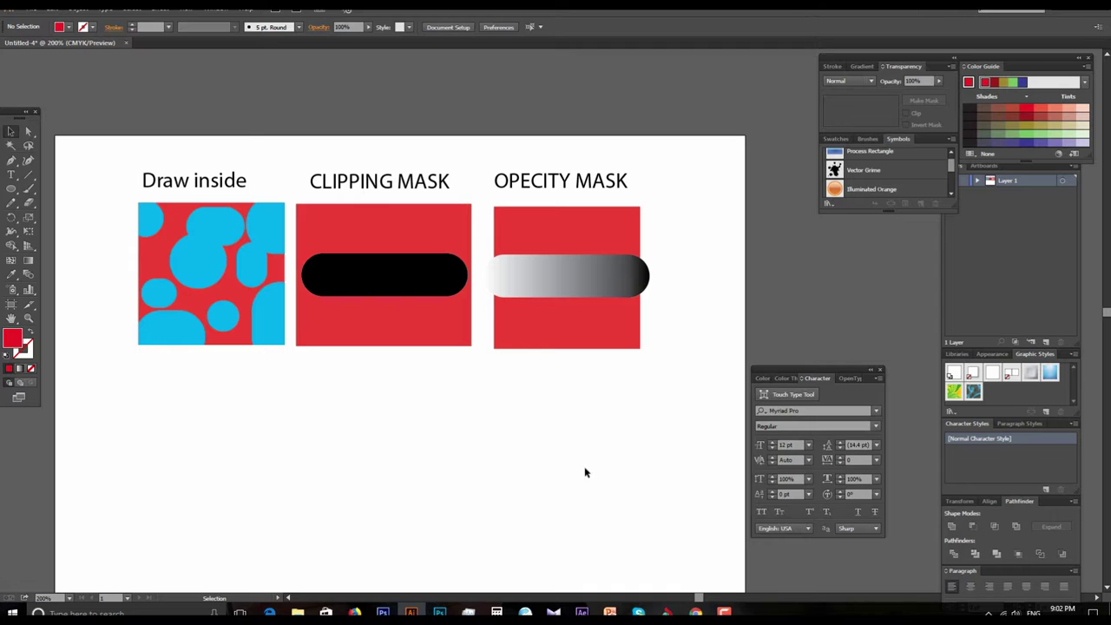
{"action": "mouse_move", "coordinate": [581, 435]}
{"action": "left_mouse_down"}
{"action": "mouse_move", "coordinate": [588, 379]}
{"action": "mouse_move", "coordinate": [648, 441]}
{"action": "mouse_move", "coordinate": [662, 498]}
{"action": "left_mouse_up"}
{"action": "key", "text": "ctrl+equal"}
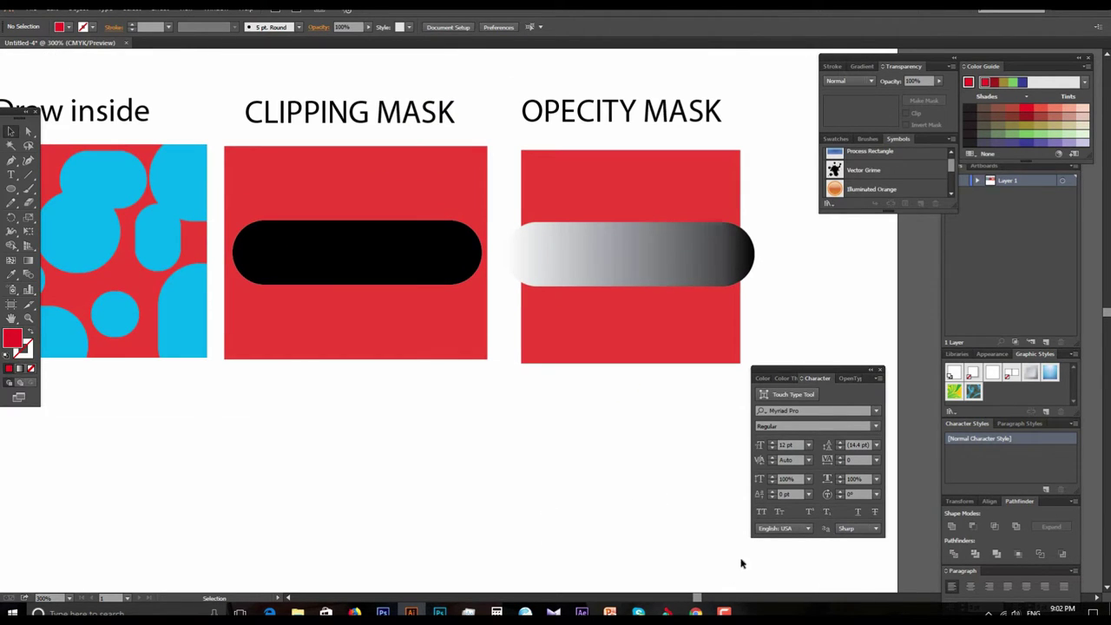
{"action": "left_click", "coordinate": [1063, 10]}
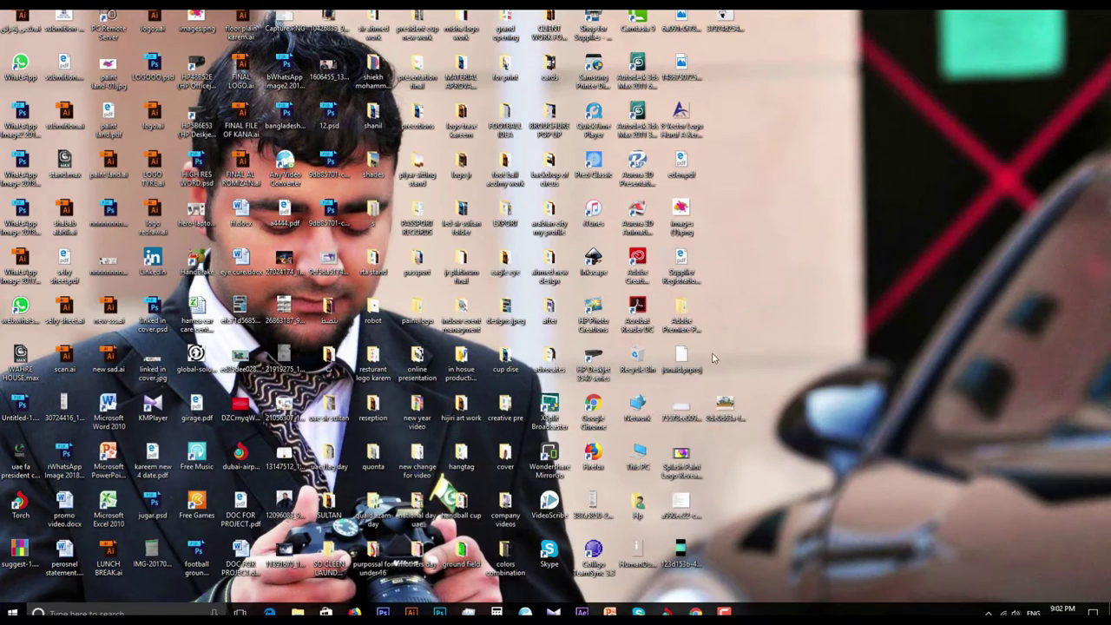
{"action": "left_click_drag", "start_coordinate": [686, 526], "coordinate": [486, 389]}
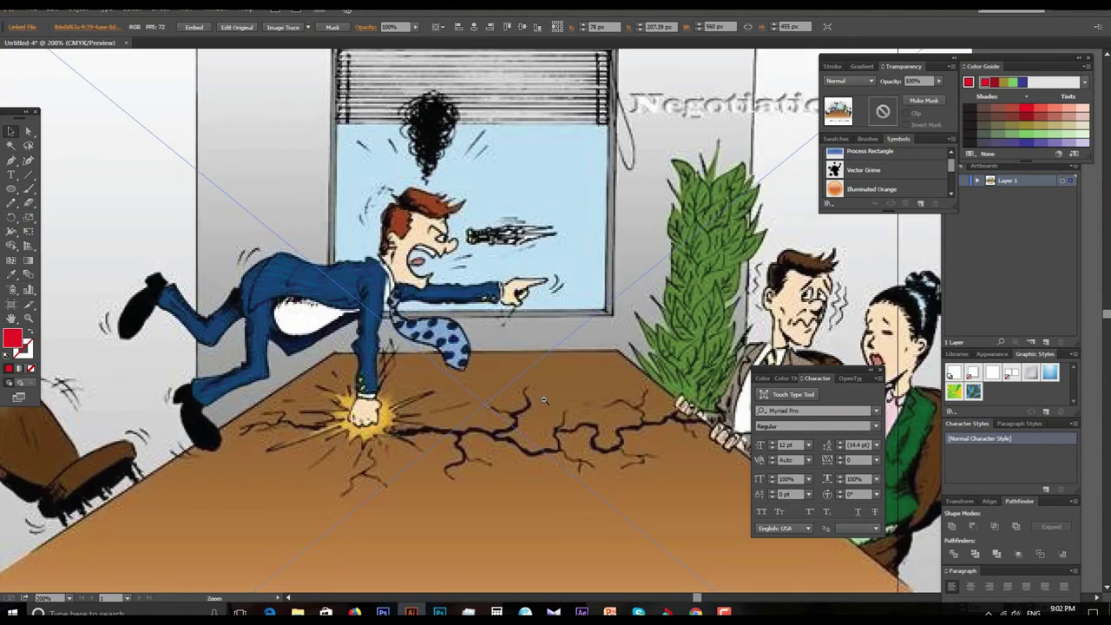
Step: Shrink the cartoon to about 211 px wide and move it below the three squares
{"action": "key", "text": "ctrl+1"}
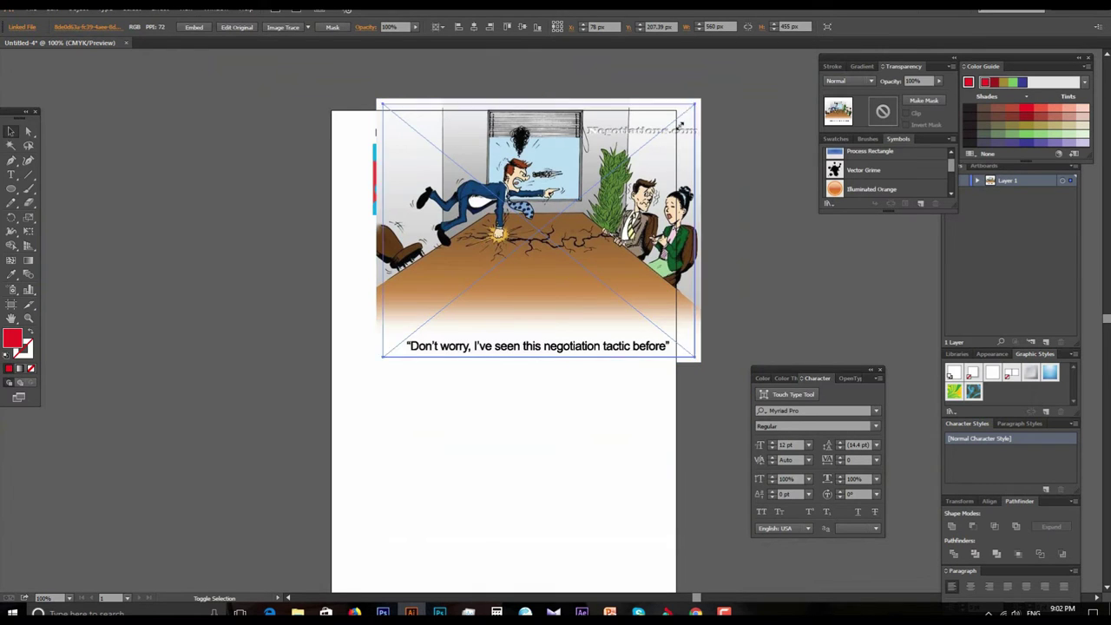
{"action": "left_click_drag", "start_coordinate": [697, 97], "coordinate": [601, 182]}
{"action": "left_click_drag", "start_coordinate": [555, 235], "coordinate": [521, 321]}
{"action": "left_click", "coordinate": [573, 298], "text": "ctrl"}
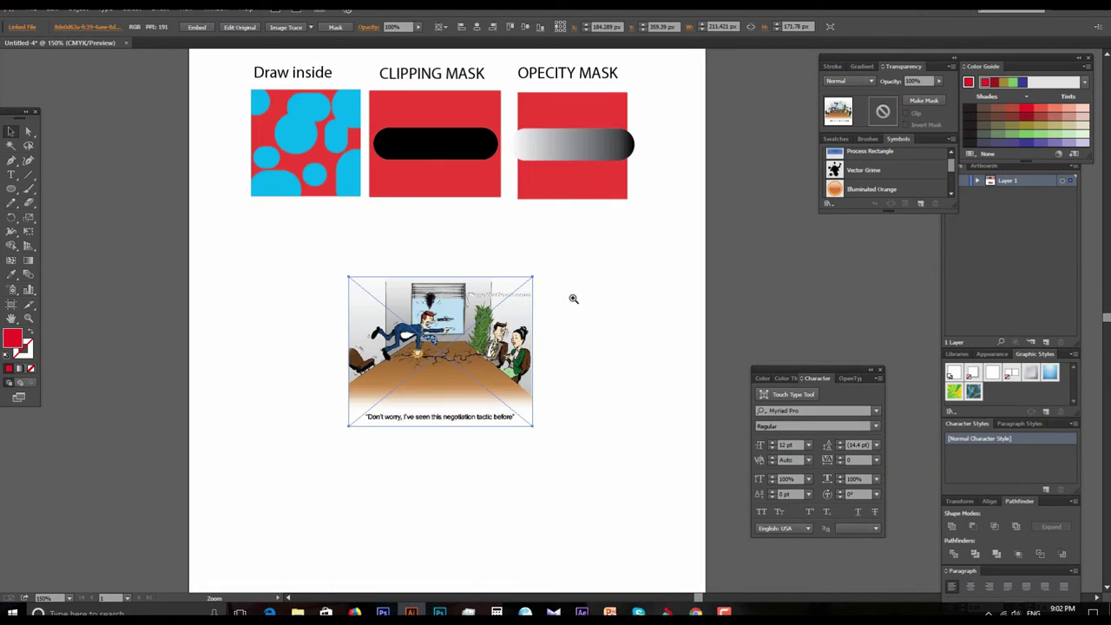
{"action": "left_click", "coordinate": [533, 265], "text": "ctrl"}
{"action": "left_click_drag", "start_coordinate": [533, 265], "coordinate": [535, 253]}
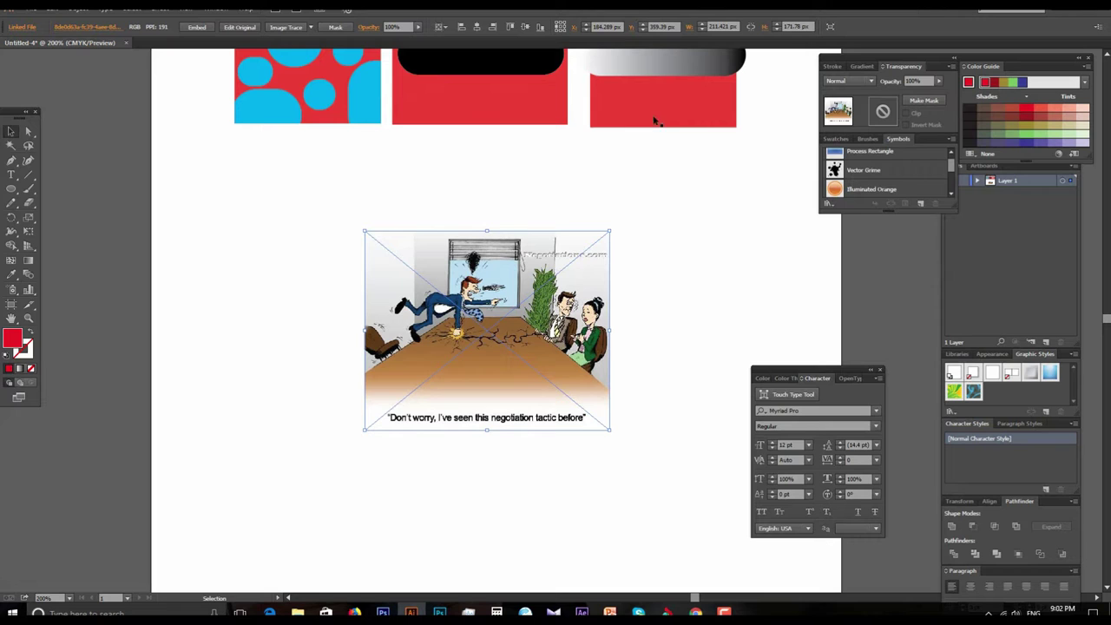
Step: Draw an oval over the cartoon's middle and make a clipping mask from both
{"action": "left_click", "coordinate": [10, 188]}
{"action": "left_click_drag", "start_coordinate": [379, 260], "coordinate": [558, 375]}
{"action": "left_click", "coordinate": [11, 132]}
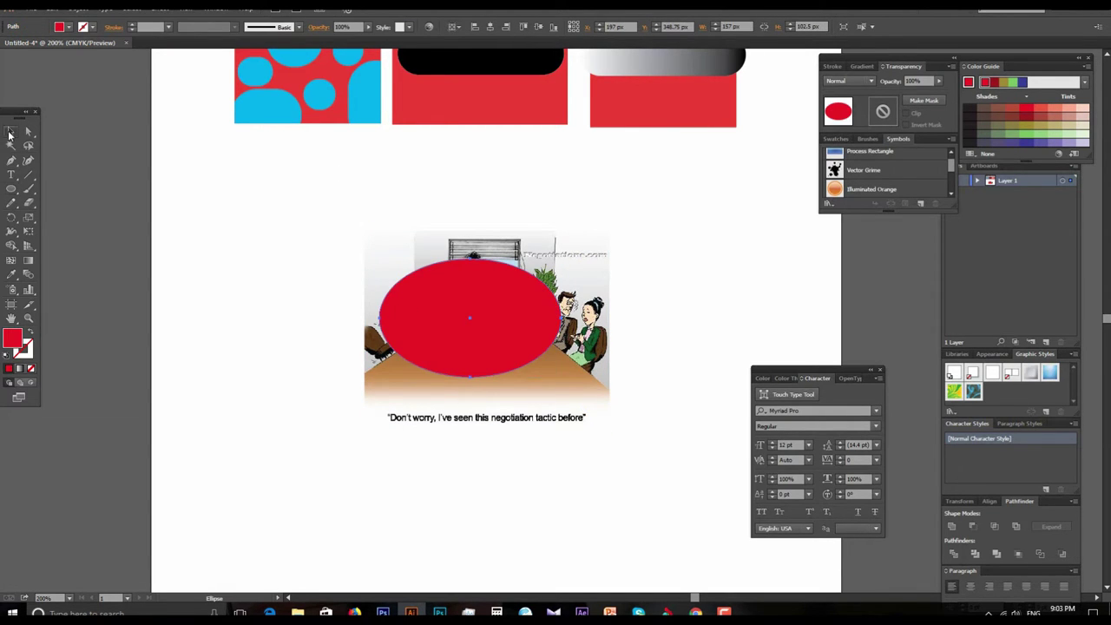
{"action": "left_click_drag", "start_coordinate": [313, 231], "coordinate": [492, 317]}
{"action": "right_click", "coordinate": [503, 316]}
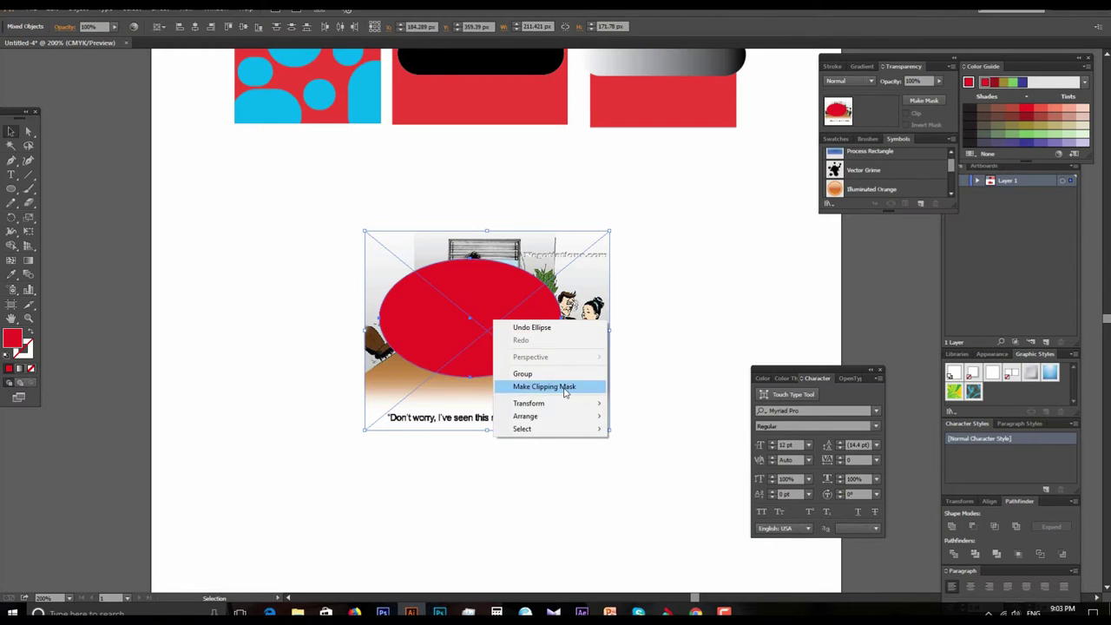
{"action": "left_click", "coordinate": [556, 384]}
{"action": "left_click", "coordinate": [521, 482]}
Step: Undo the clipping mask, restoring the red oval, and select the oval
{"action": "key", "text": "ctrl+equal"}
{"action": "key", "text": "ctrl+equal"}
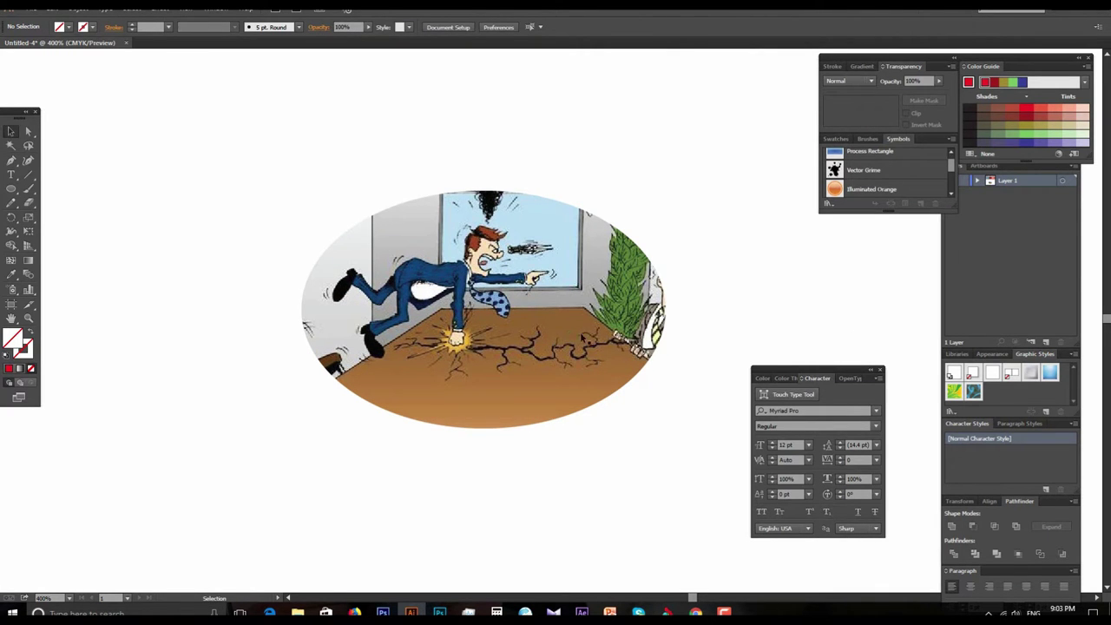
{"action": "key", "text": "ctrl+minus"}
{"action": "key", "text": "ctrl+minus"}
{"action": "key", "text": "ctrl+minus"}
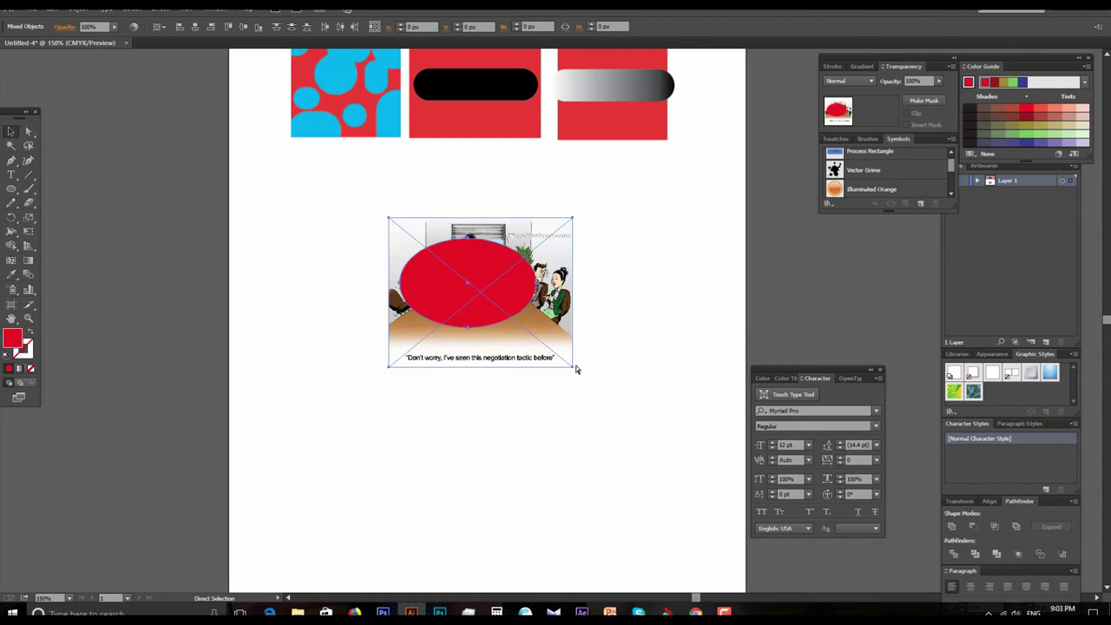
{"action": "left_click", "coordinate": [566, 415]}
{"action": "key", "text": "ctrl+equal"}
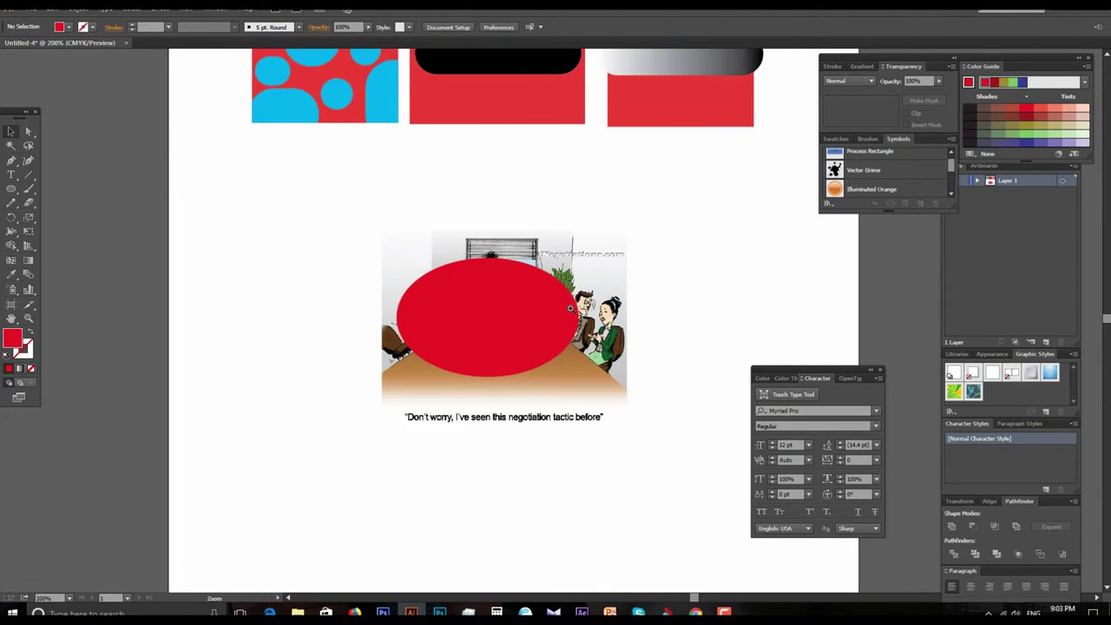
{"action": "left_click", "coordinate": [571, 308]}
{"action": "left_click", "coordinate": [517, 296]}
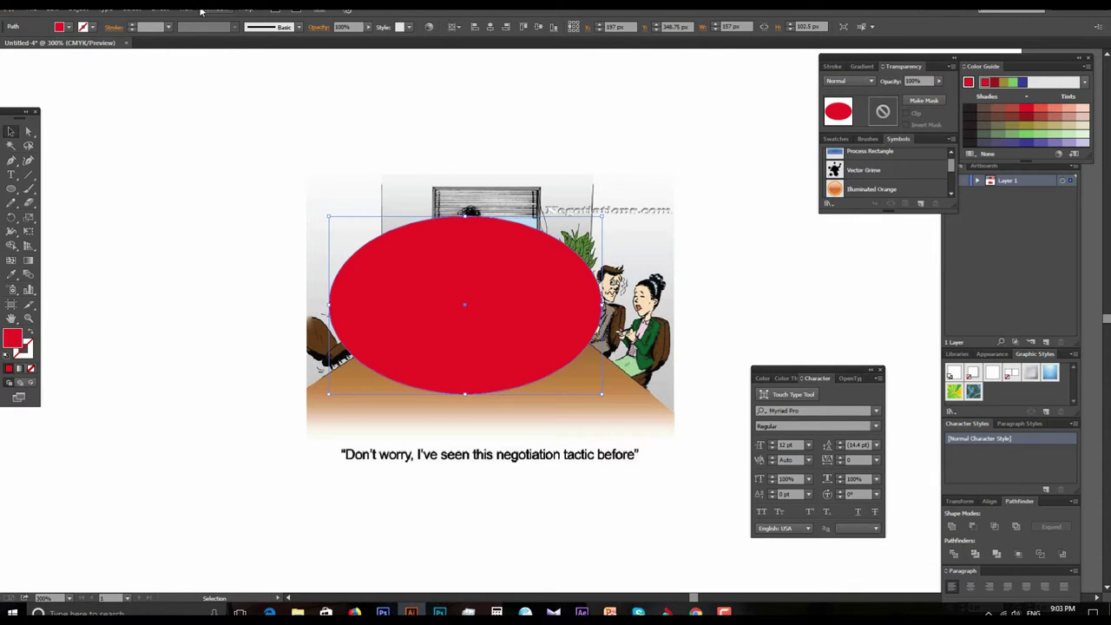
Step: Apply a Gaussian Blur of about 15.1 px radius to the oval
{"action": "left_click", "coordinate": [161, 10]}
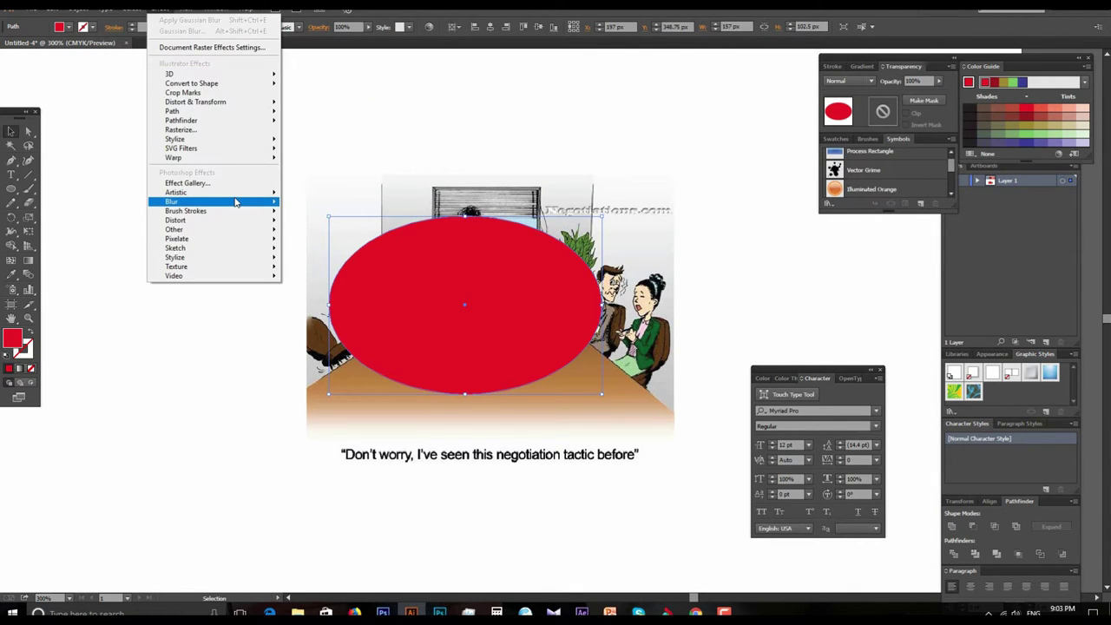
{"action": "mouse_move", "coordinate": [213, 202]}
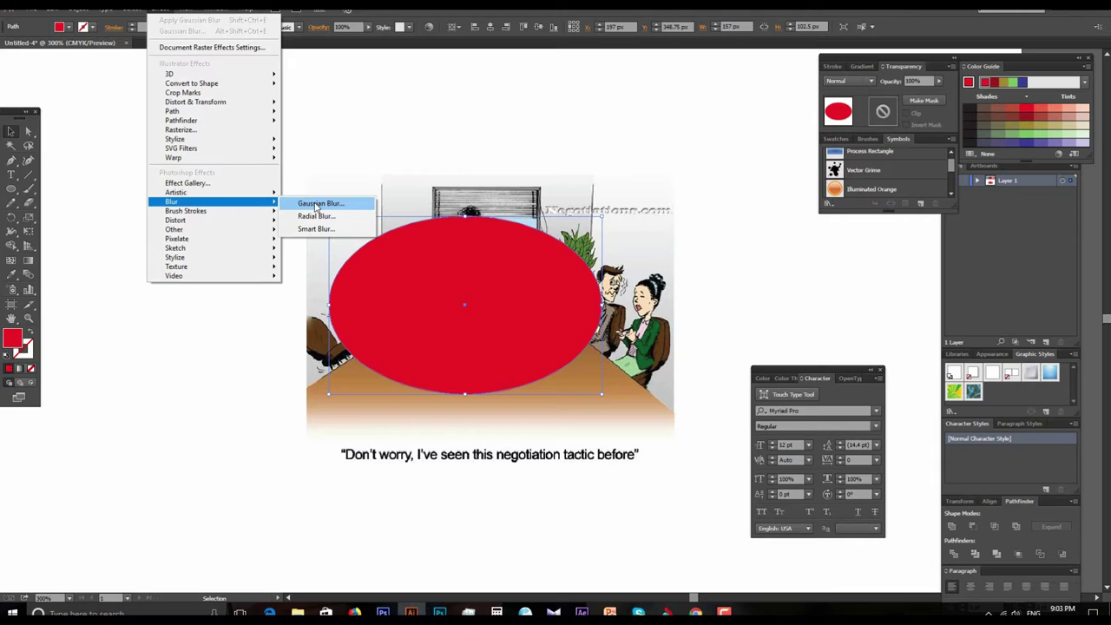
{"action": "left_click", "coordinate": [316, 205]}
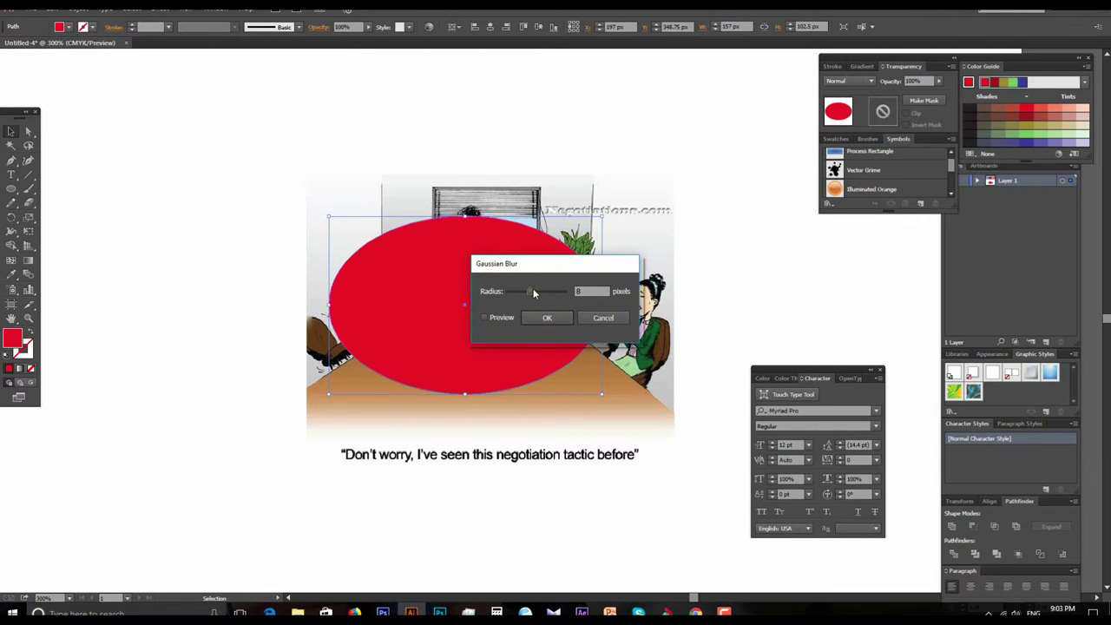
{"action": "left_click", "coordinate": [488, 318]}
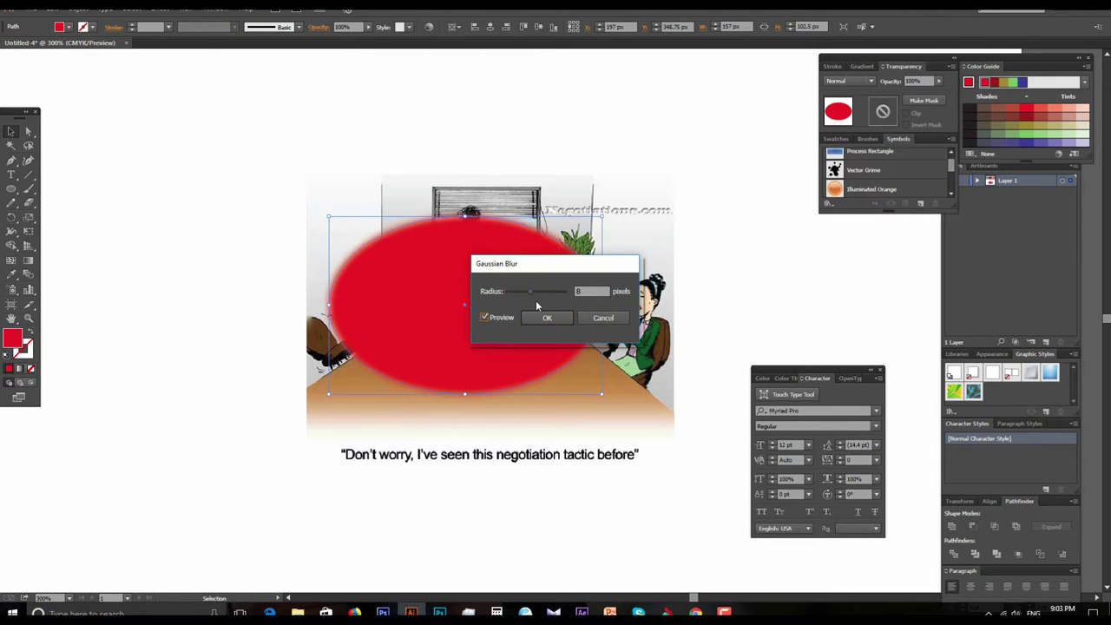
{"action": "left_click_drag", "start_coordinate": [532, 291], "coordinate": [538, 292]}
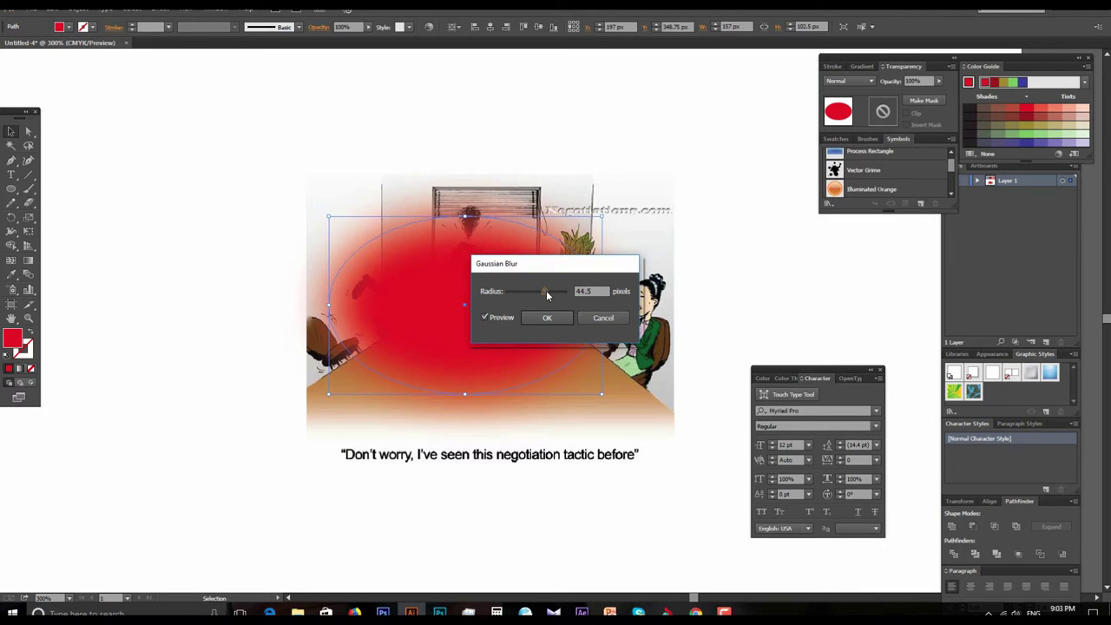
{"action": "left_click", "coordinate": [548, 319]}
Step: Change the oval's fill to white and select it together with the cartoon
{"action": "double_click", "coordinate": [15, 341]}
{"action": "mouse_move", "coordinate": [552, 272]}
{"action": "left_mouse_down"}
{"action": "mouse_move", "coordinate": [544, 240]}
{"action": "mouse_move", "coordinate": [521, 226]}
{"action": "left_mouse_up"}
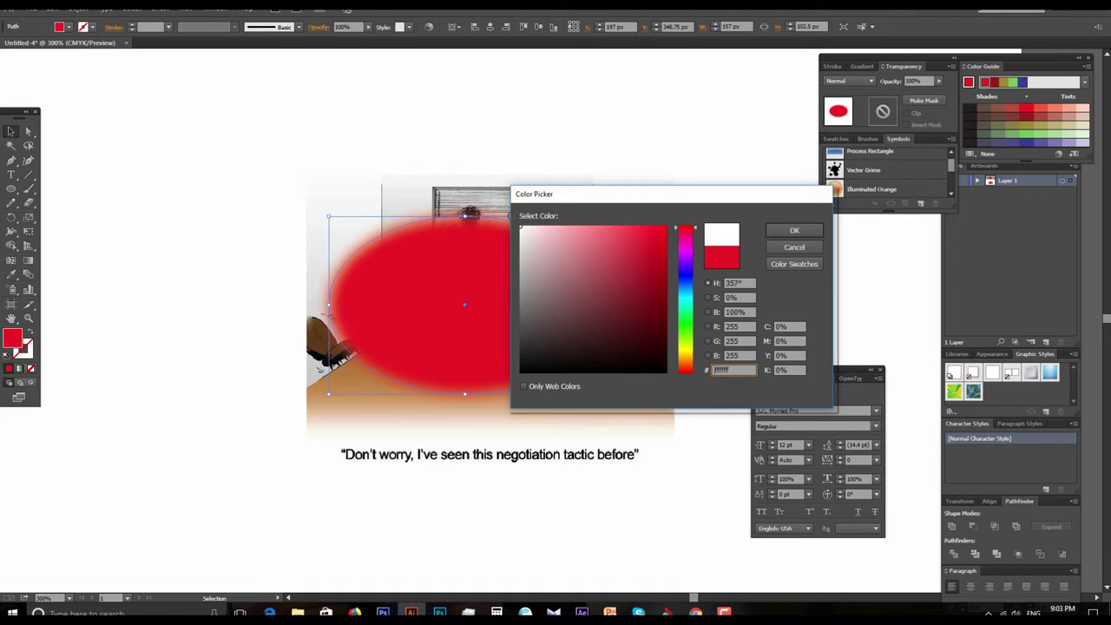
{"action": "left_click", "coordinate": [793, 233]}
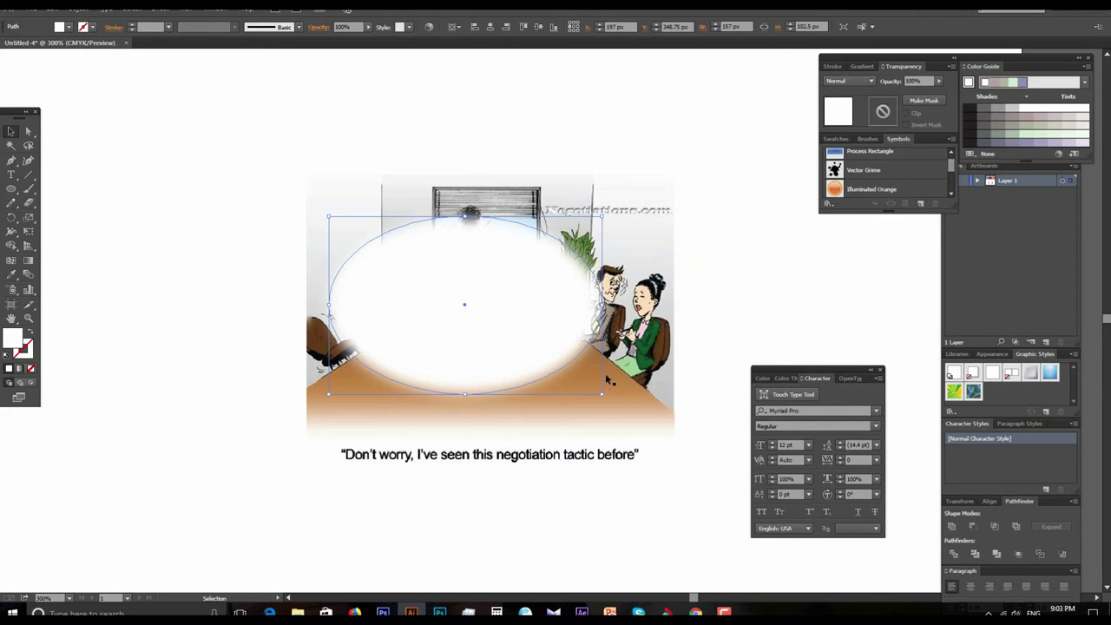
{"action": "scroll", "coordinate": [509, 323], "scroll_direction": "right", "scroll_amount": 2}
{"action": "left_click_drag", "start_coordinate": [305, 159], "coordinate": [569, 386]}
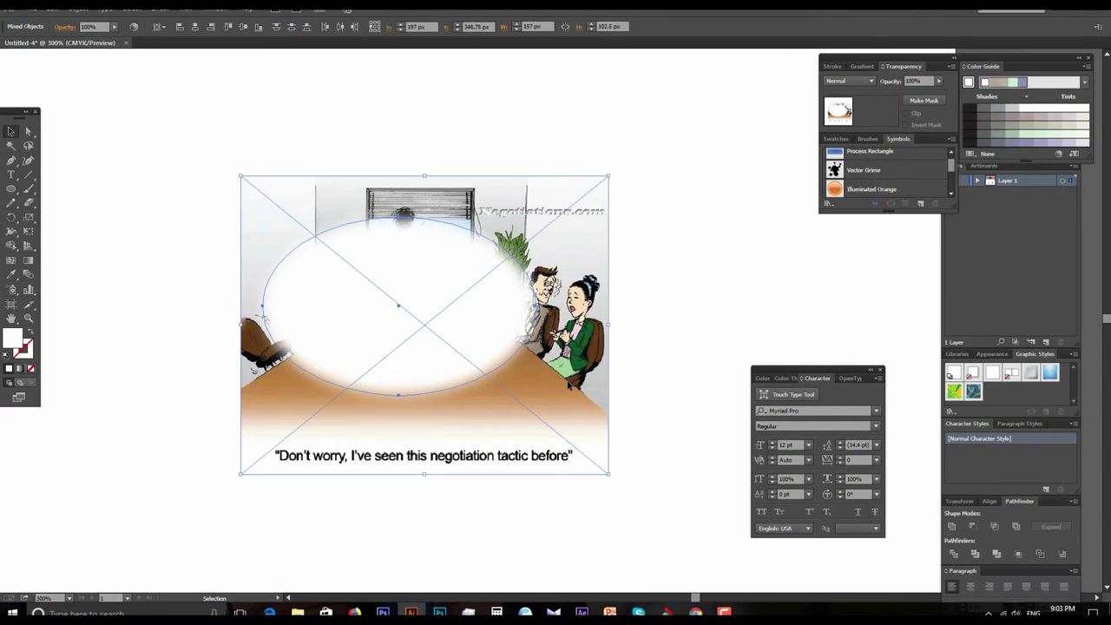
{"action": "left_click", "coordinate": [921, 102]}
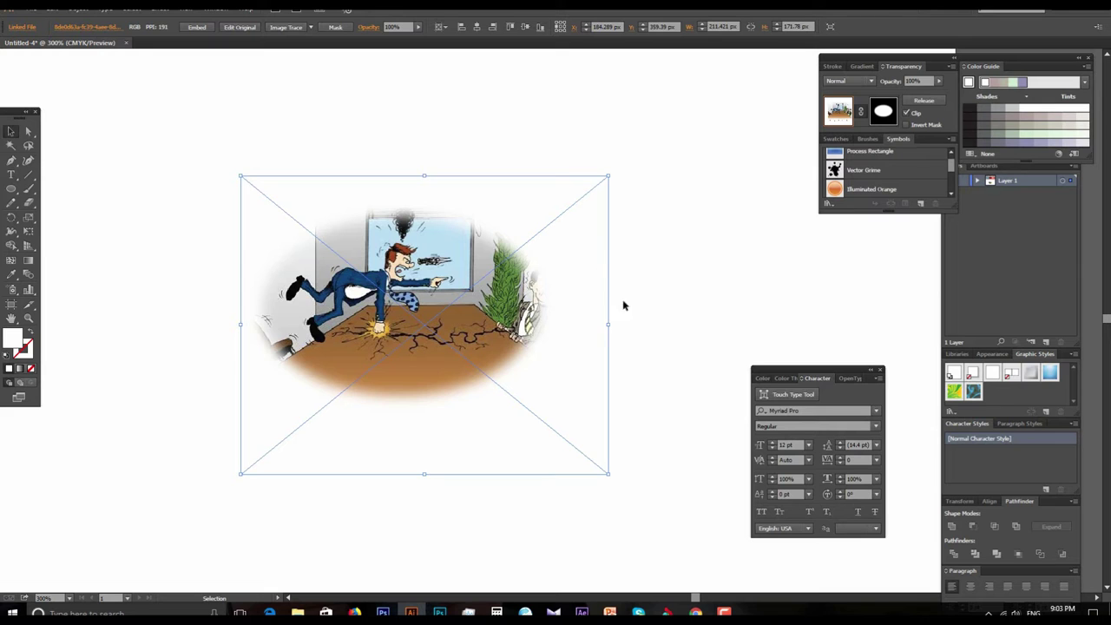
{"action": "left_click", "coordinate": [450, 518]}
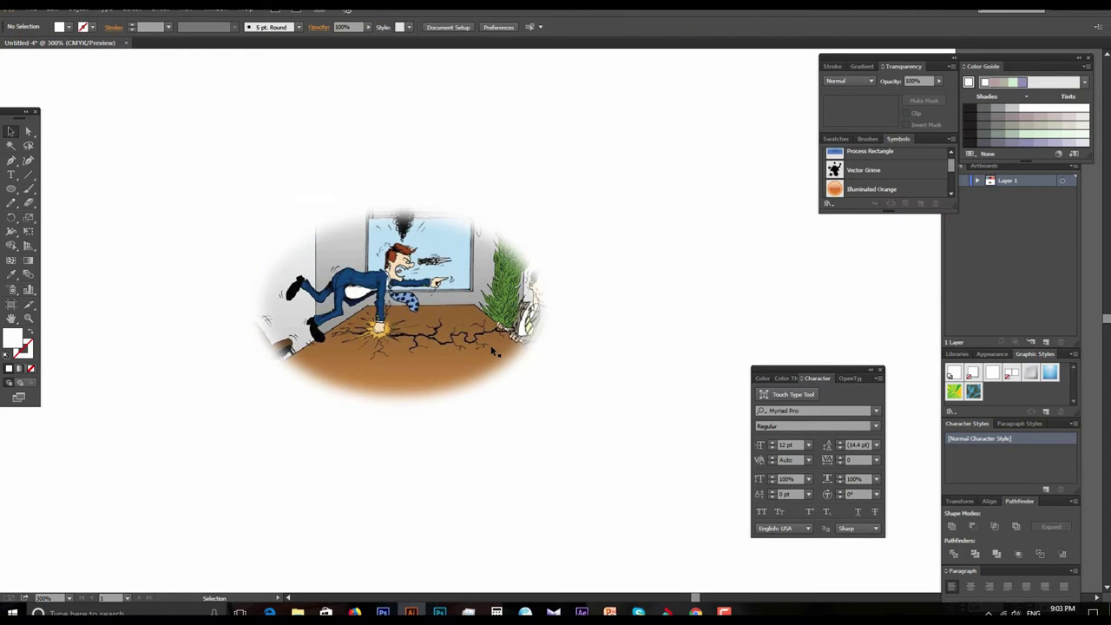
{"action": "left_click", "coordinate": [418, 543]}
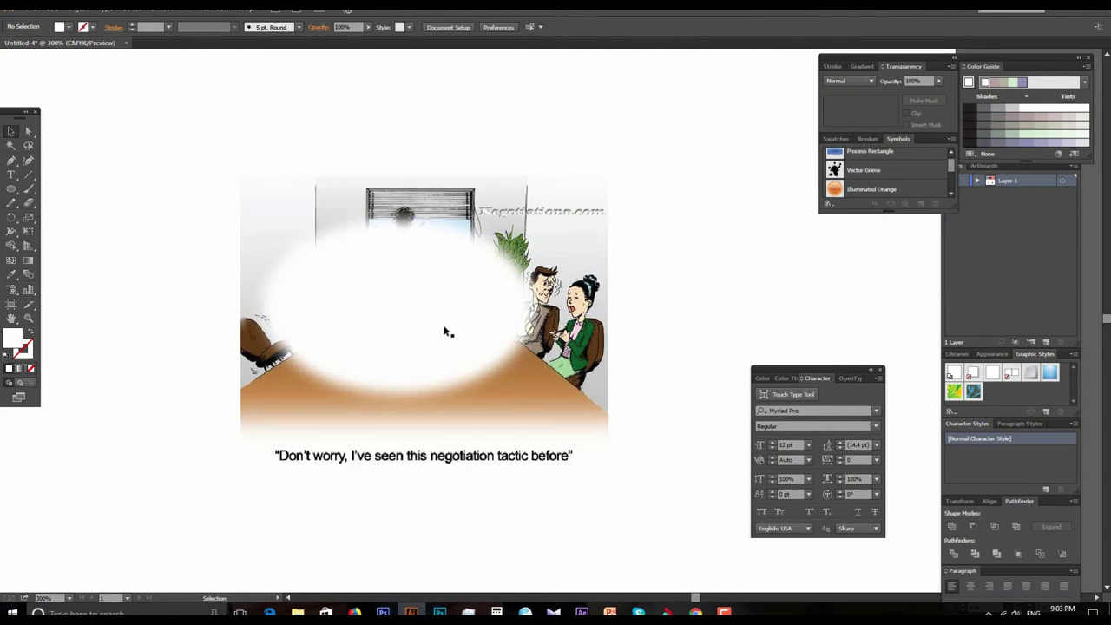
{"action": "left_click", "coordinate": [445, 331]}
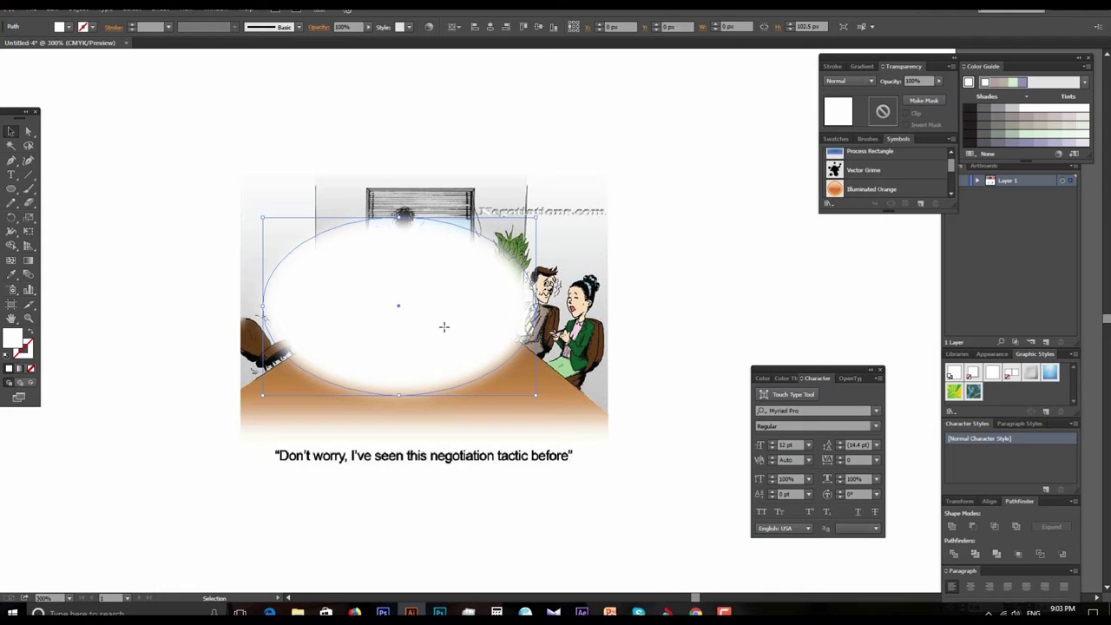
{"action": "double_click", "coordinate": [14, 339]}
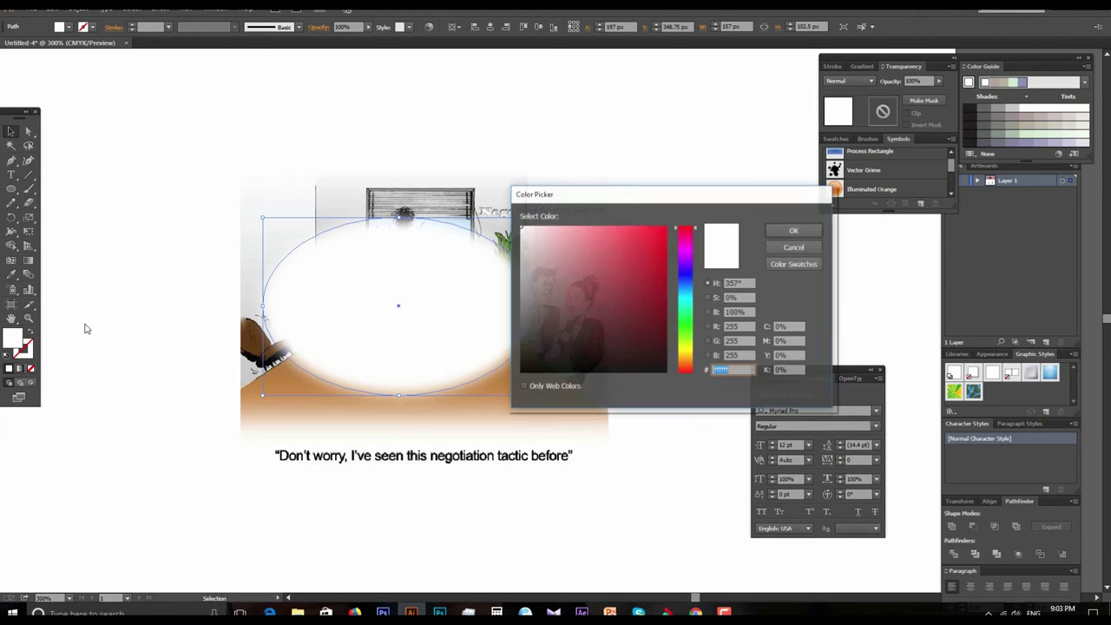
Step: Change the blurred oval's fill to deep blue (004add)
{"action": "left_click", "coordinate": [690, 287]}
{"action": "left_click", "coordinate": [665, 247]}
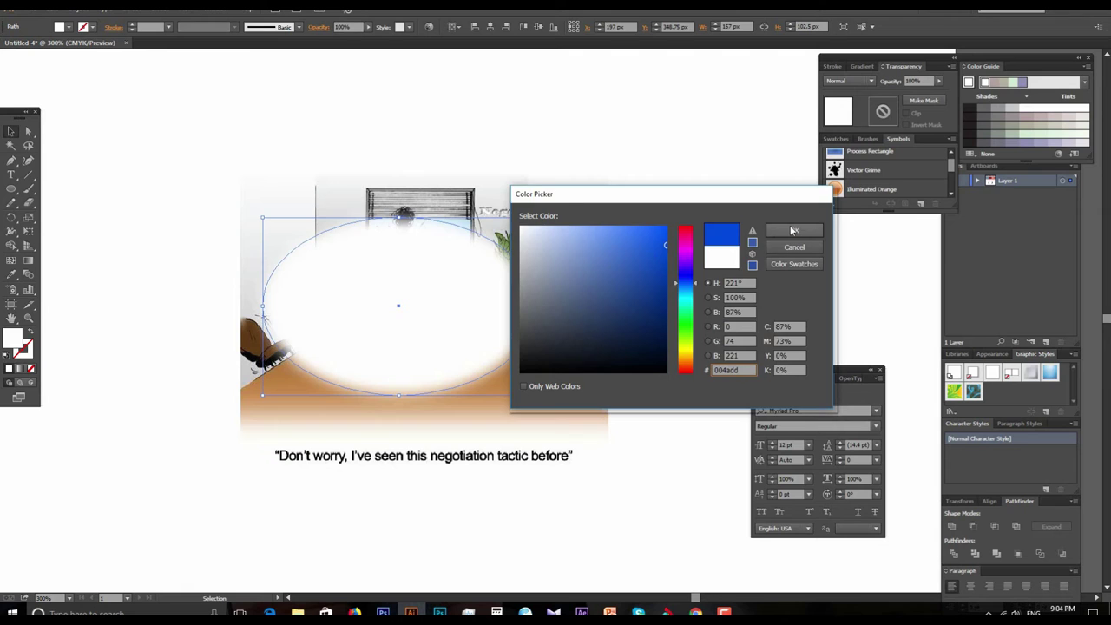
{"action": "left_click", "coordinate": [784, 231]}
Step: Make an opacity mask from the cartoon and blue oval, undo it, then select the oval alone
{"action": "left_click_drag", "start_coordinate": [221, 128], "coordinate": [526, 353]}
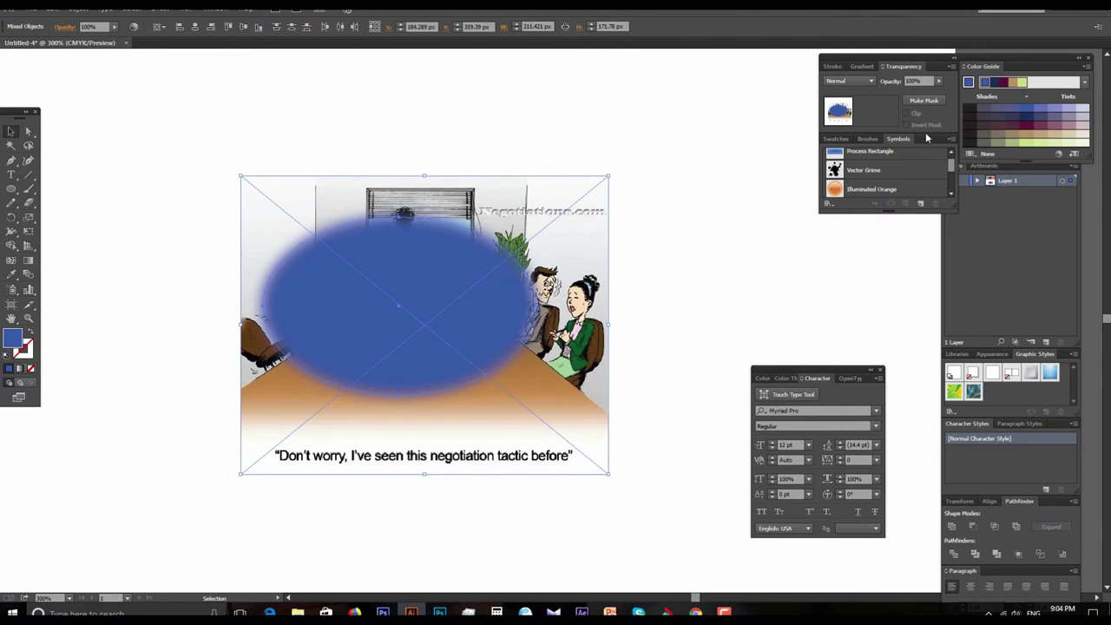
{"action": "left_click", "coordinate": [923, 100]}
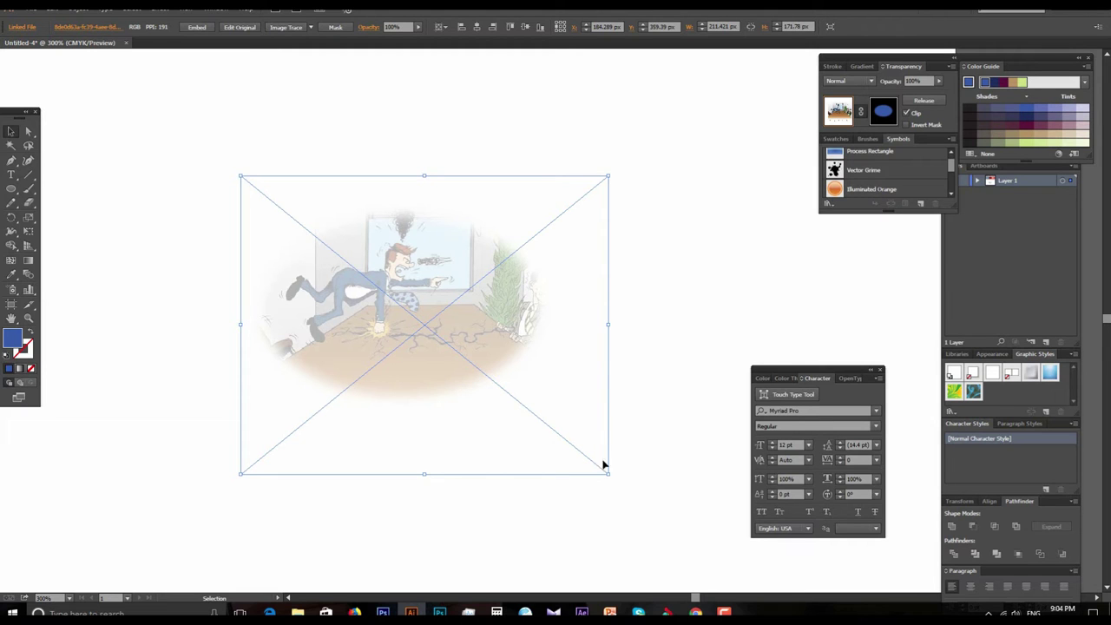
{"action": "key", "text": "a"}
{"action": "key", "text": "ctrl+z"}
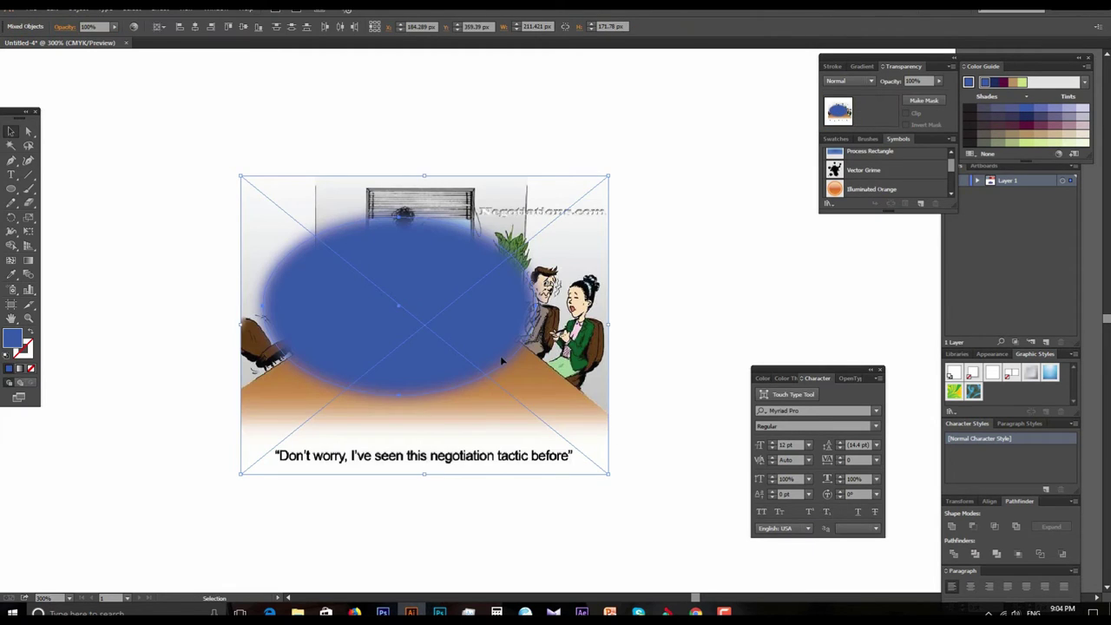
{"action": "left_click", "coordinate": [728, 300]}
{"action": "left_click", "coordinate": [491, 265]}
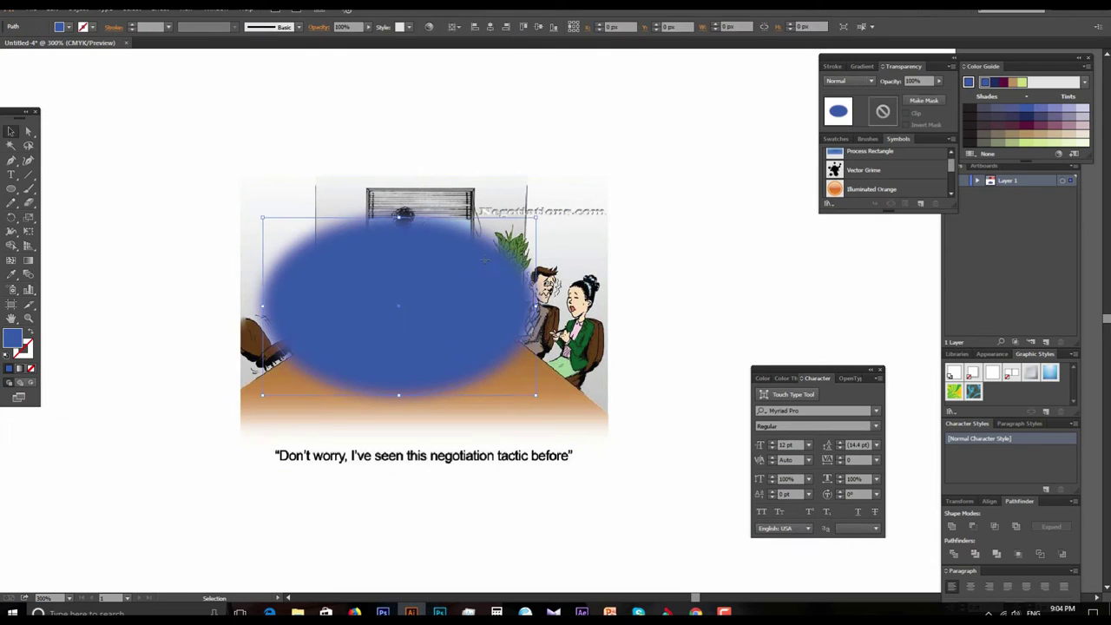
Step: Fill the oval black, try it as an opacity mask, then undo the mask
{"action": "double_click", "coordinate": [13, 339]}
{"action": "left_click", "coordinate": [666, 372]}
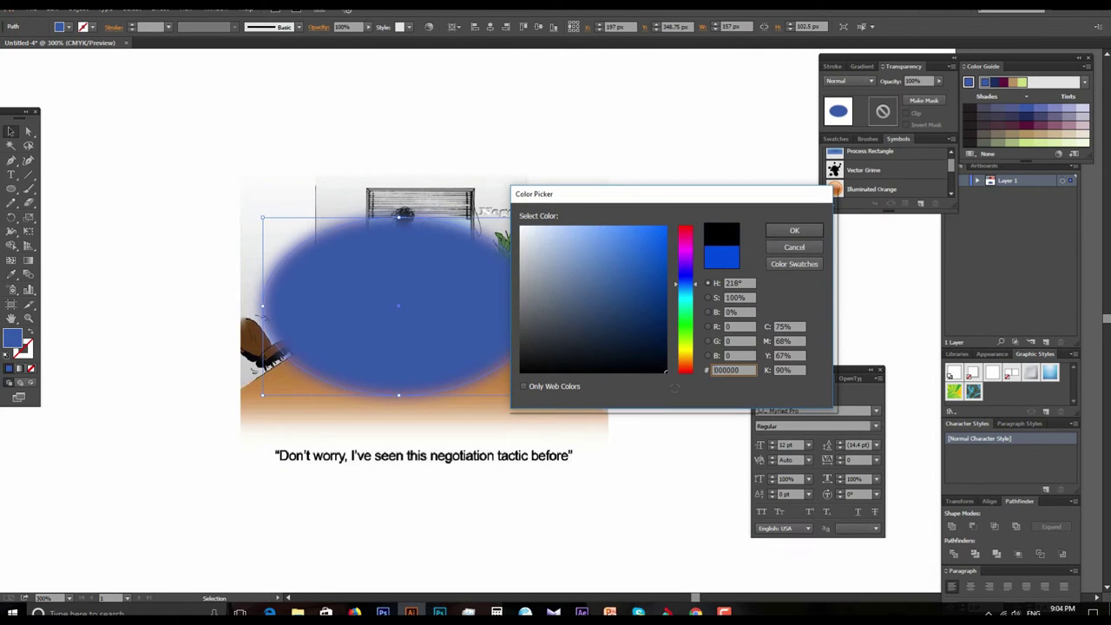
{"action": "left_click", "coordinate": [784, 236]}
{"action": "left_click_drag", "start_coordinate": [280, 130], "coordinate": [509, 372]}
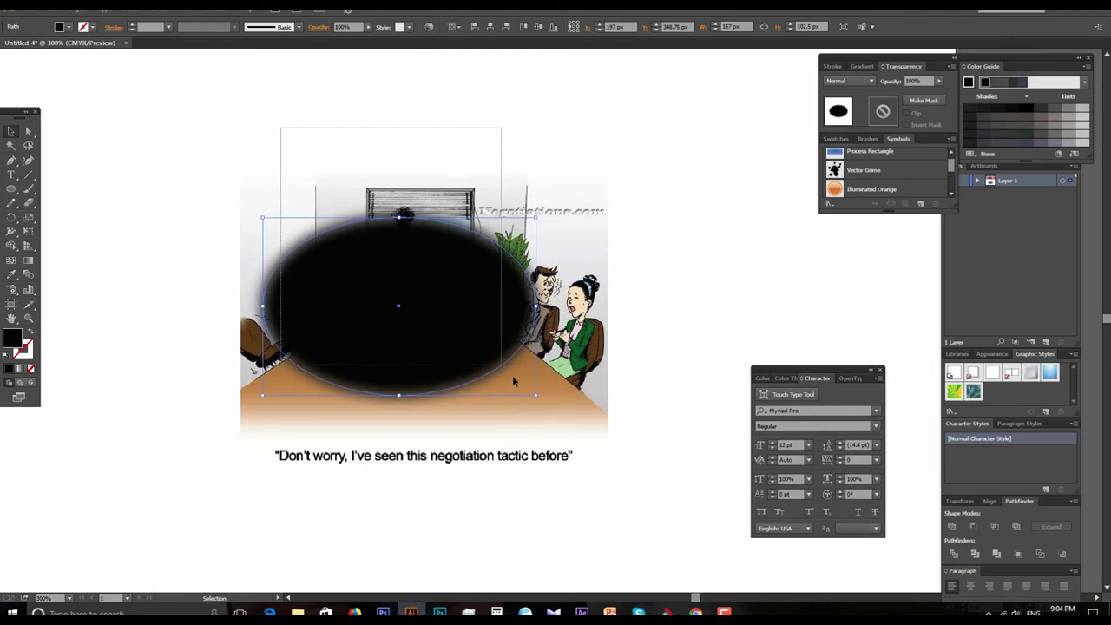
{"action": "left_click", "coordinate": [923, 100]}
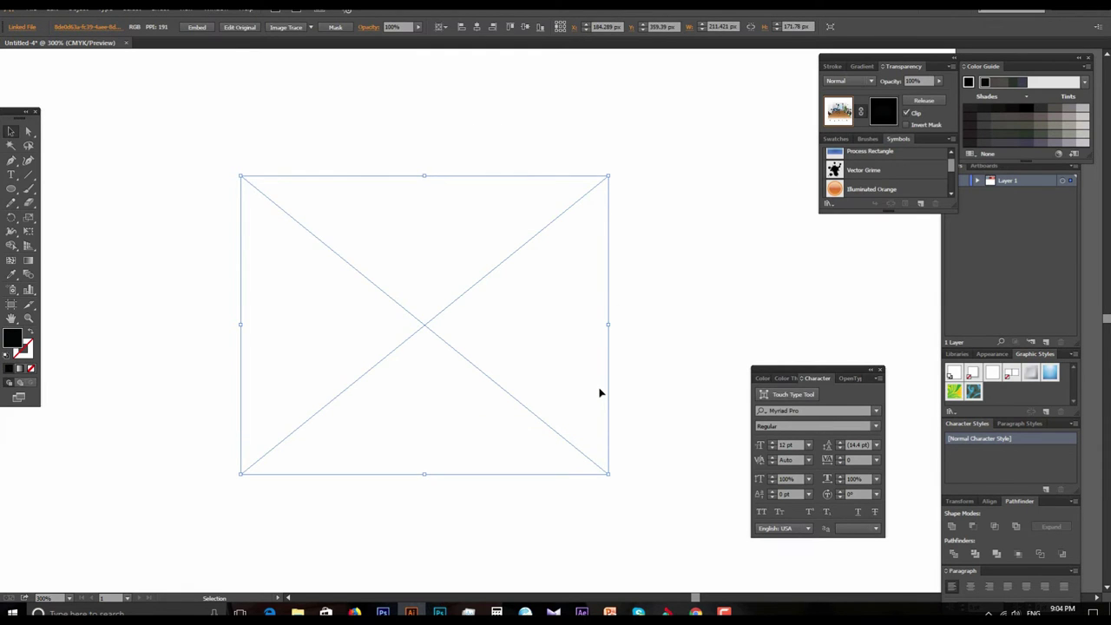
{"action": "key", "text": "ctrl+z"}
Step: Refill the oval with white (ffffff) and select it along with the cartoon
{"action": "left_click", "coordinate": [658, 362]}
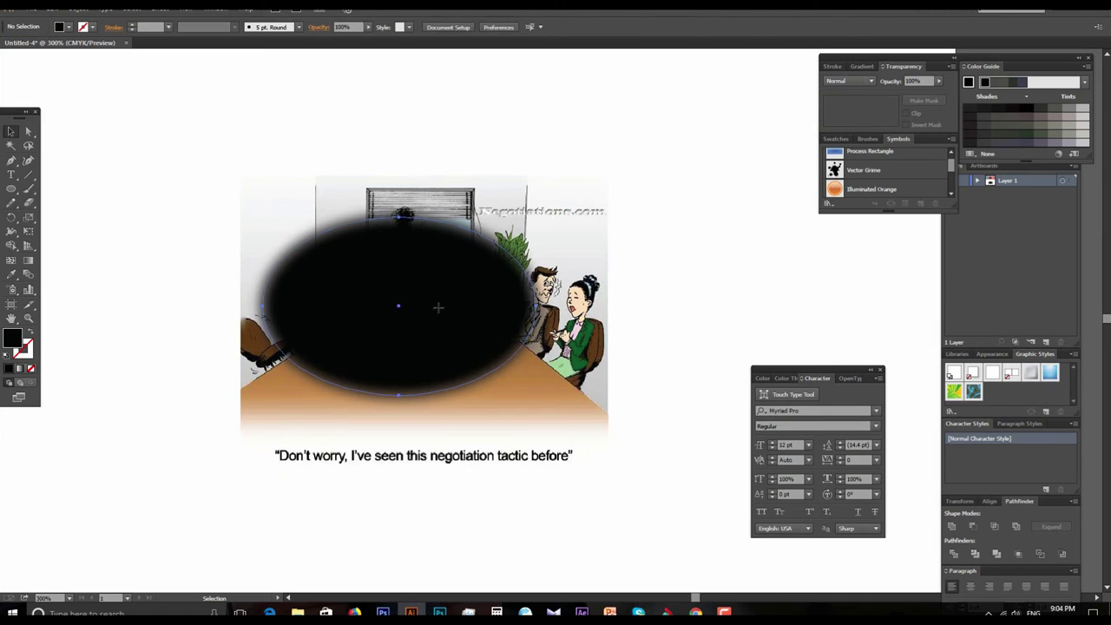
{"action": "left_click", "coordinate": [439, 307]}
{"action": "double_click", "coordinate": [12, 339]}
{"action": "left_click_drag", "start_coordinate": [632, 231], "coordinate": [507, 218]}
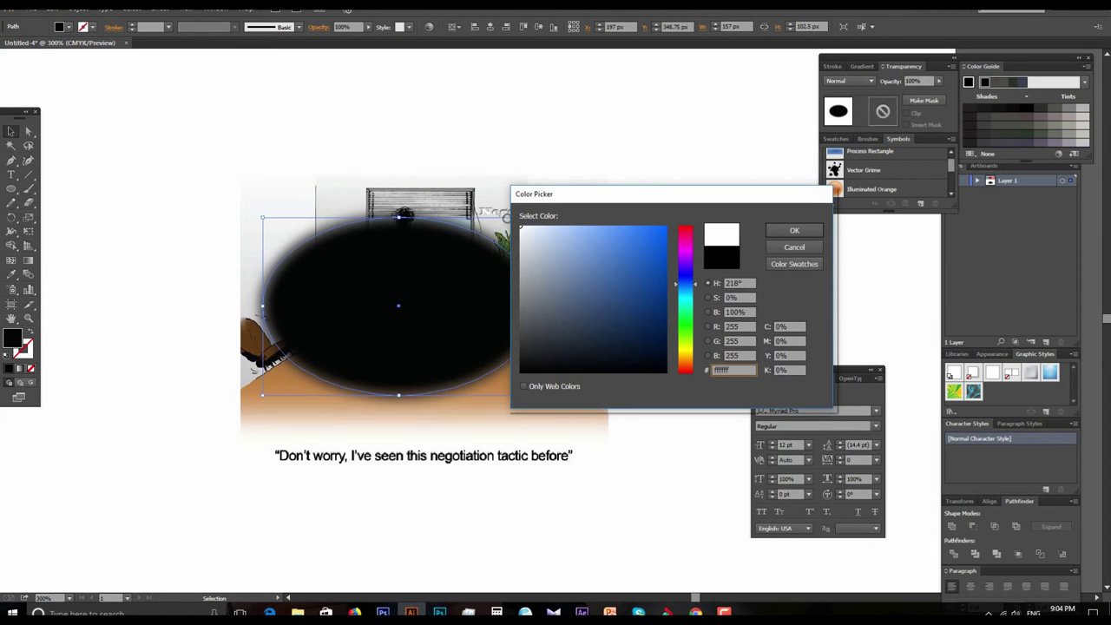
{"action": "left_click", "coordinate": [780, 228]}
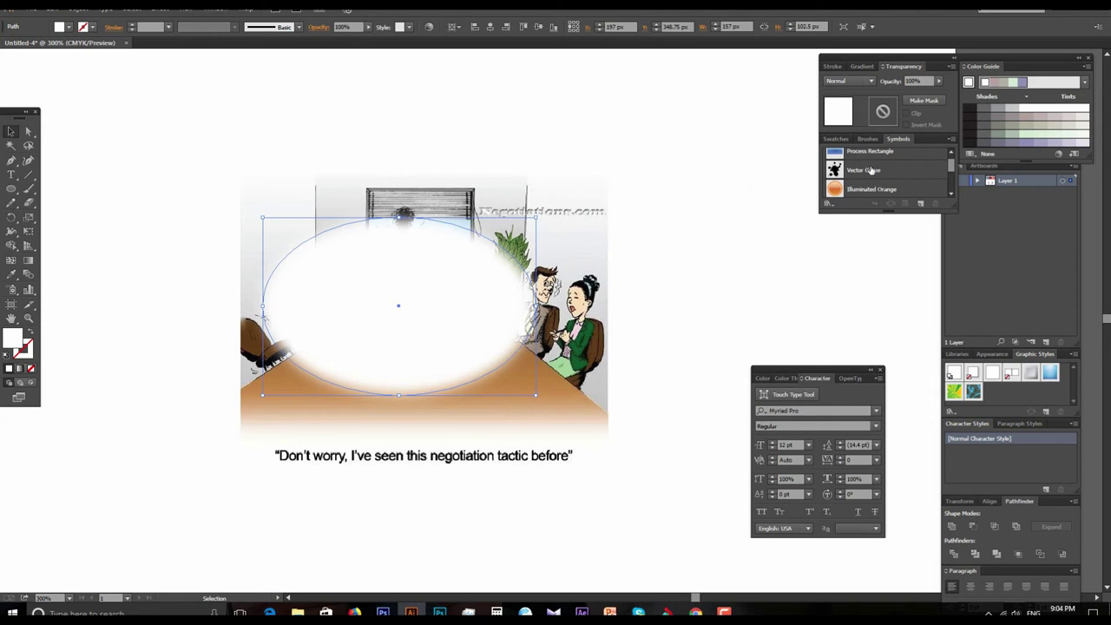
{"action": "left_click", "coordinate": [389, 181], "text": "shift"}
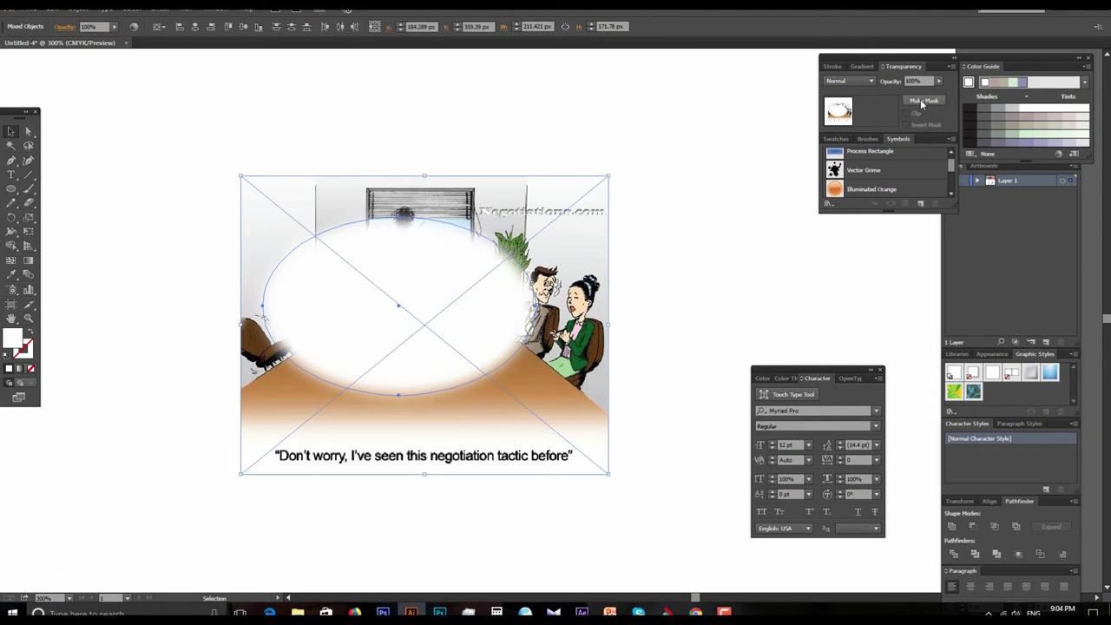
Step: Mask the cartoon with the white oval, set Multiply blending, and shift it right
{"action": "left_click", "coordinate": [923, 102]}
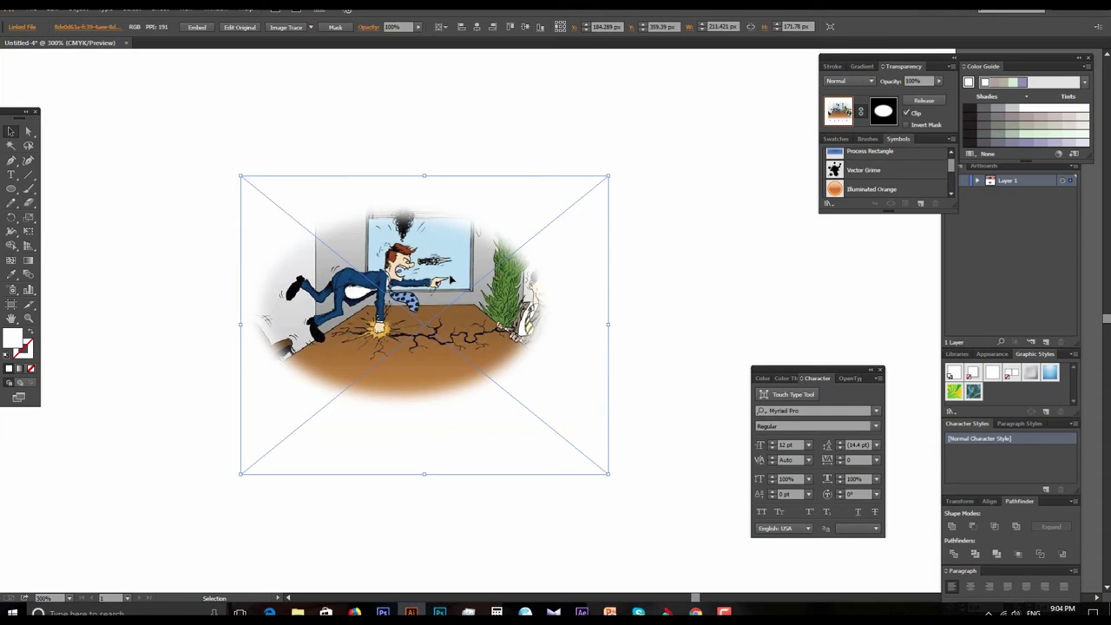
{"action": "left_click", "coordinate": [872, 82]}
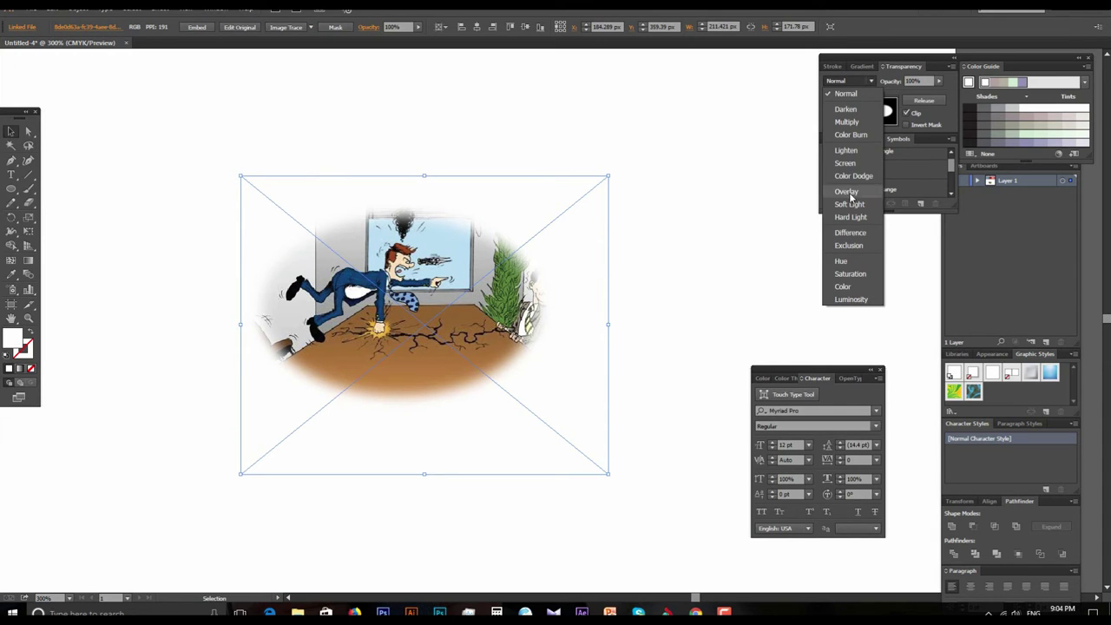
{"action": "left_click", "coordinate": [856, 110]}
{"action": "left_click", "coordinate": [867, 84]}
{"action": "left_click", "coordinate": [847, 123]}
{"action": "left_click_drag", "start_coordinate": [462, 310], "coordinate": [546, 311]}
{"action": "key", "text": "ctrl+minus"}
{"action": "key", "text": "ctrl+minus"}
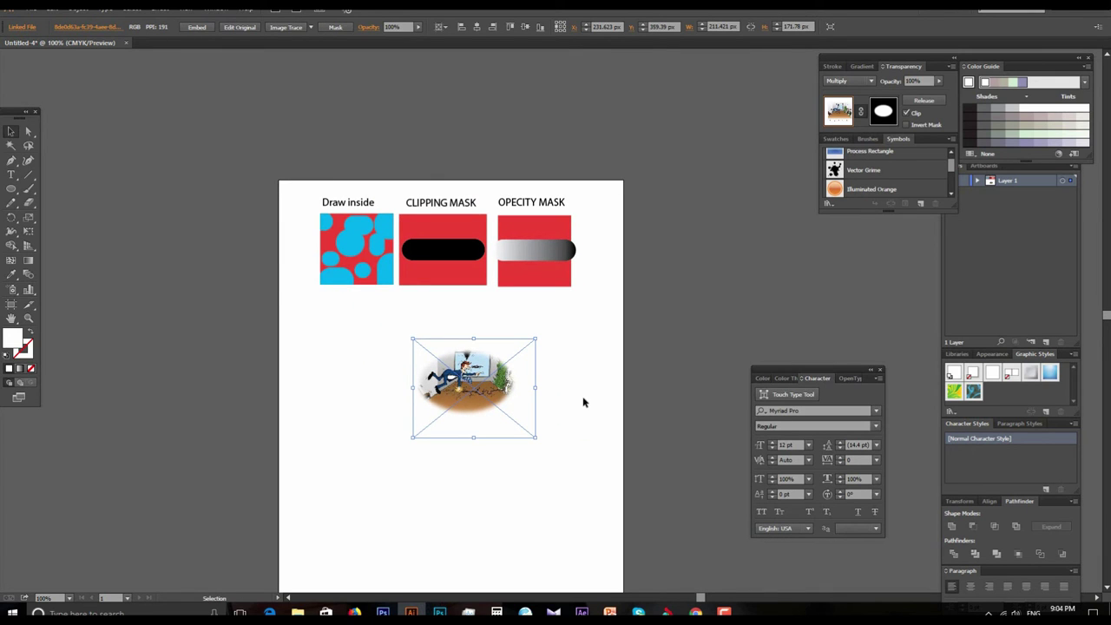
Step: Zoom to the masked cartoon, select it and delete it
{"action": "key", "text": "z"}
{"action": "left_click", "coordinate": [543, 365]}
{"action": "left_click", "coordinate": [521, 355]}
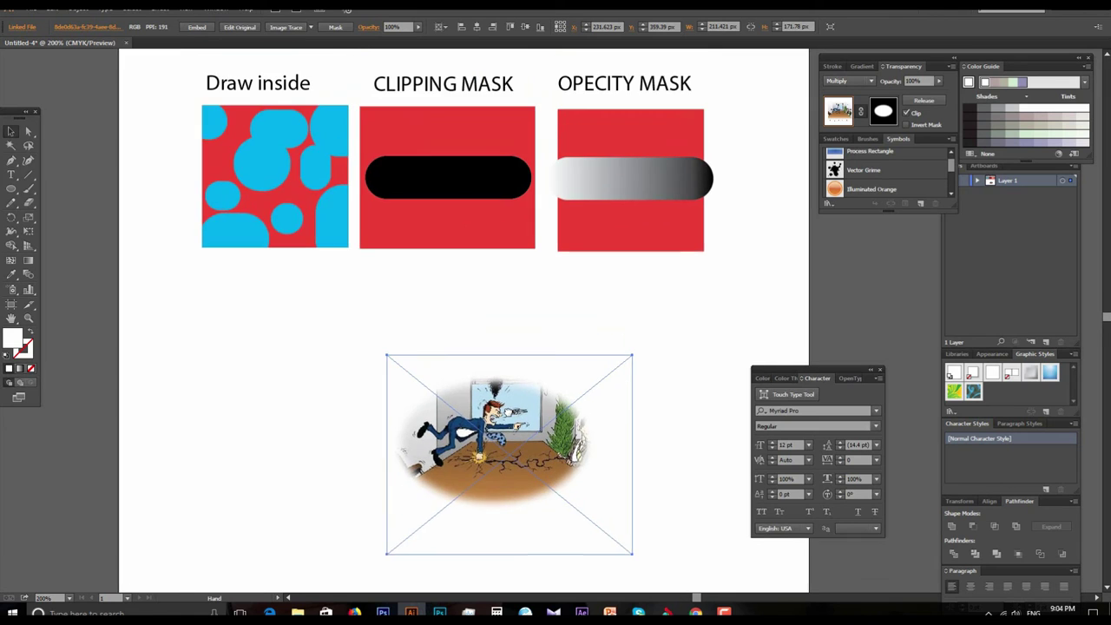
{"action": "key", "text": "ctrl+minus"}
{"action": "key", "text": "ctrl+minus"}
{"action": "key", "text": "v"}
{"action": "left_click", "coordinate": [558, 397]}
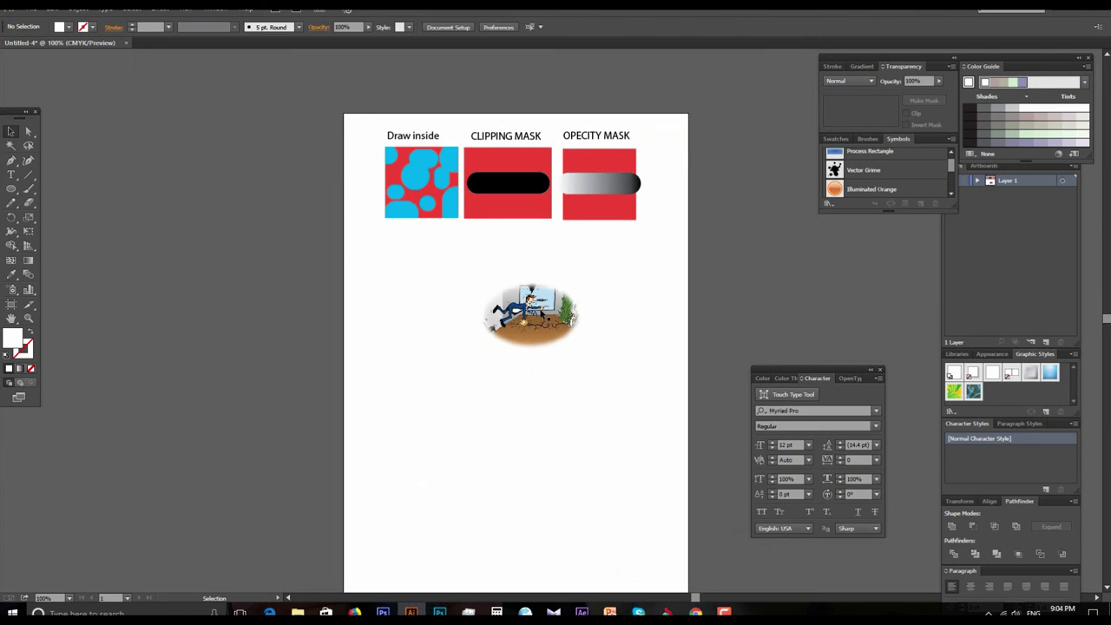
{"action": "left_click", "coordinate": [540, 315]}
{"action": "key", "text": "ctrl+plus"}
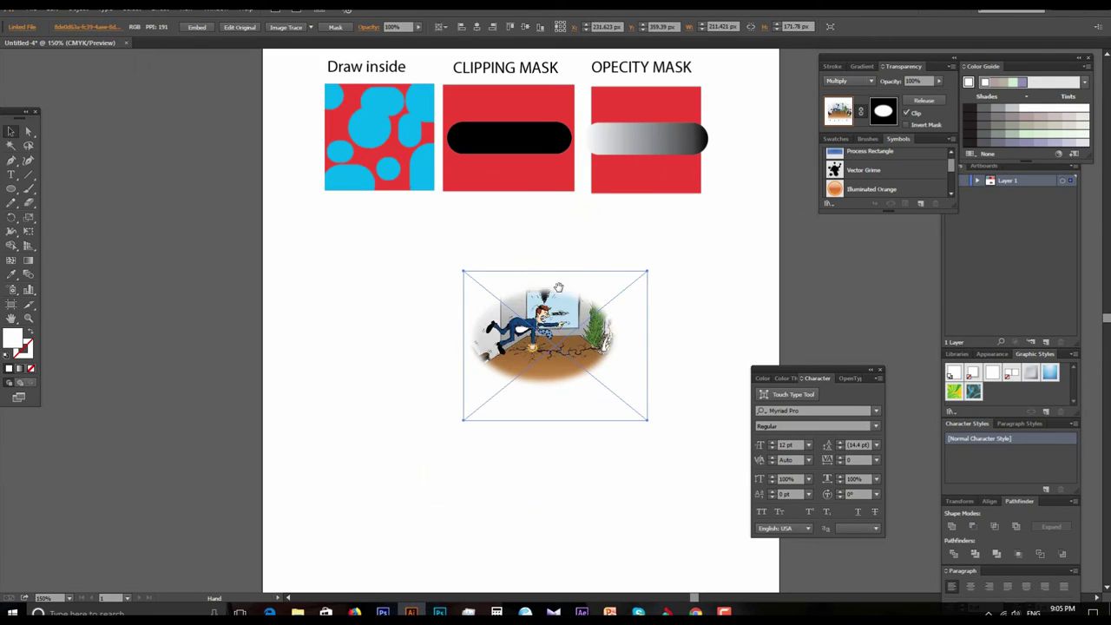
{"action": "left_click_drag", "start_coordinate": [443, 373], "coordinate": [521, 364]}
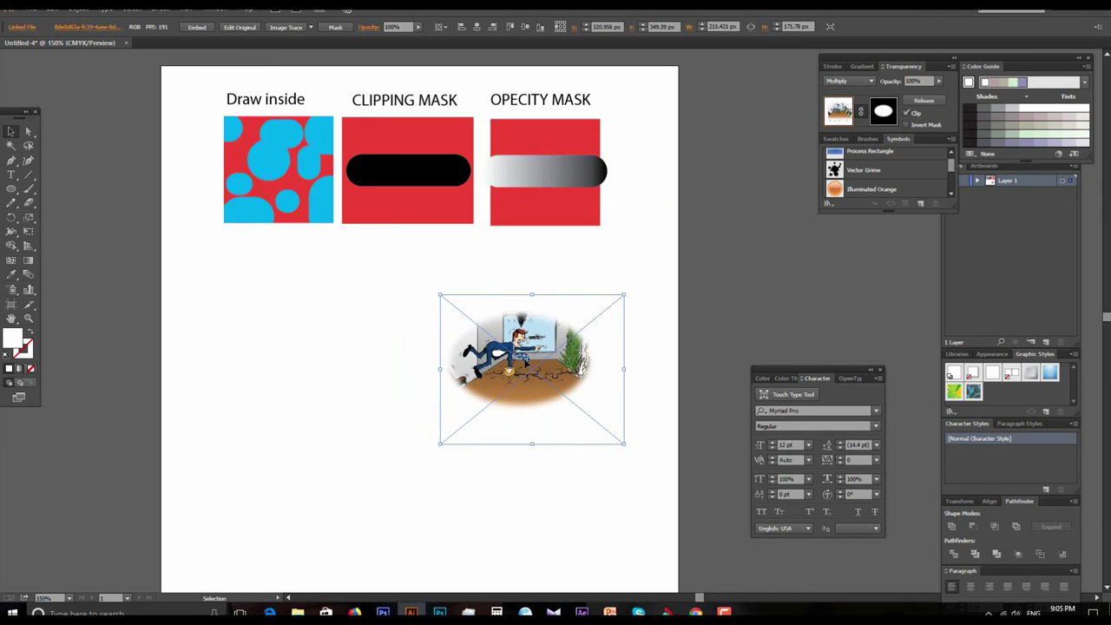
{"action": "key", "text": "Delete"}
Step: Pan and zoom the view around the three mask examples, reaching 200%
{"action": "key", "text": "ctrl+plus"}
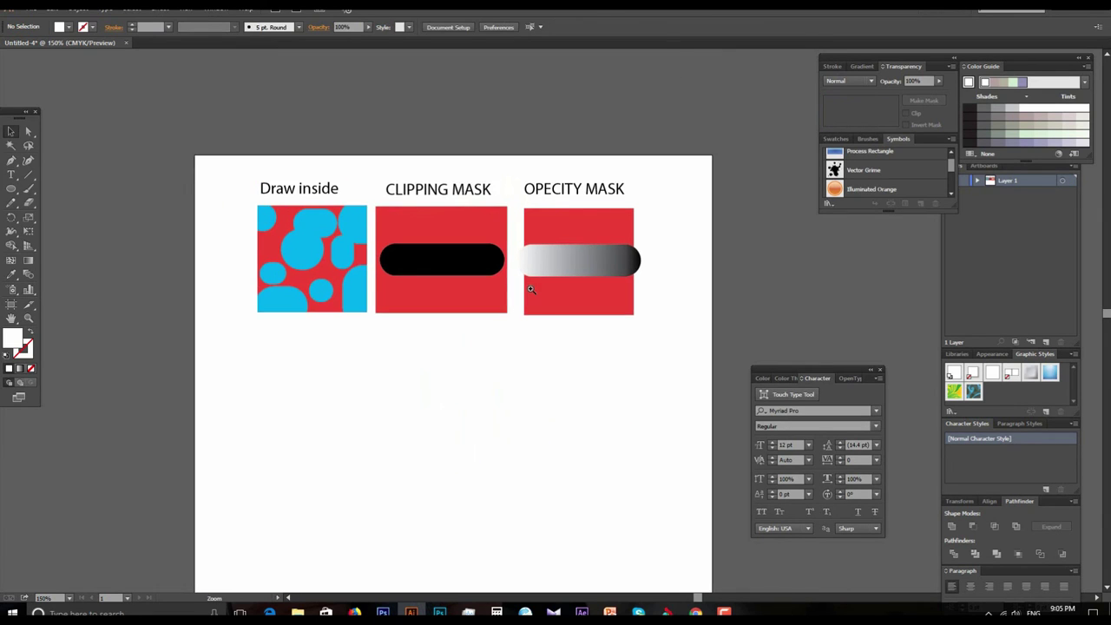
{"action": "left_click_drag", "start_coordinate": [530, 289], "coordinate": [542, 302]}
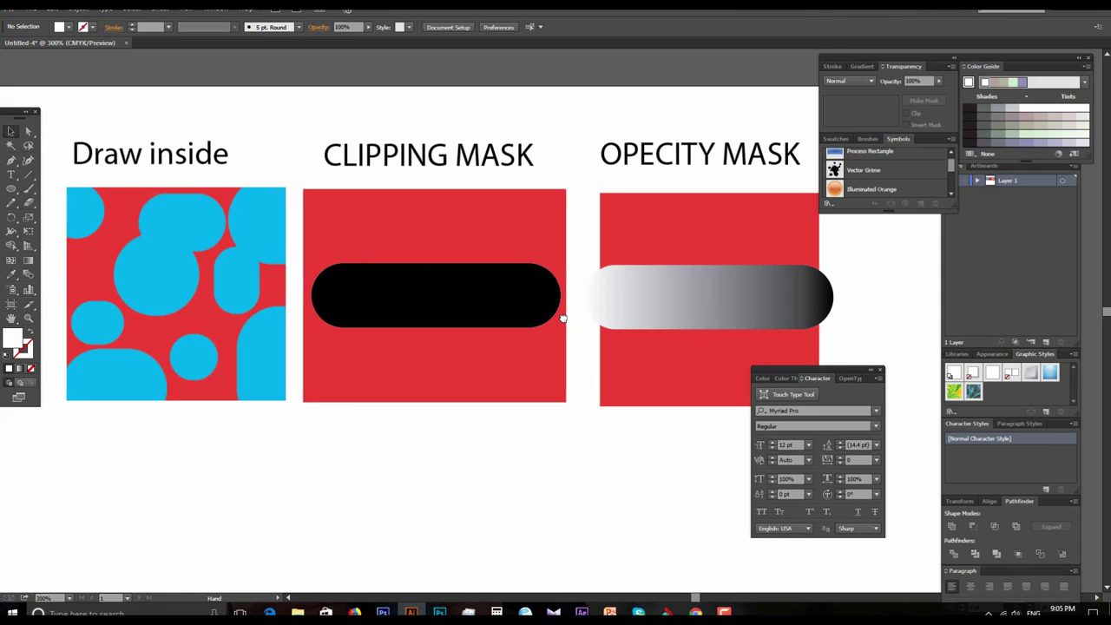
{"action": "left_click_drag", "start_coordinate": [533, 317], "coordinate": [579, 293]}
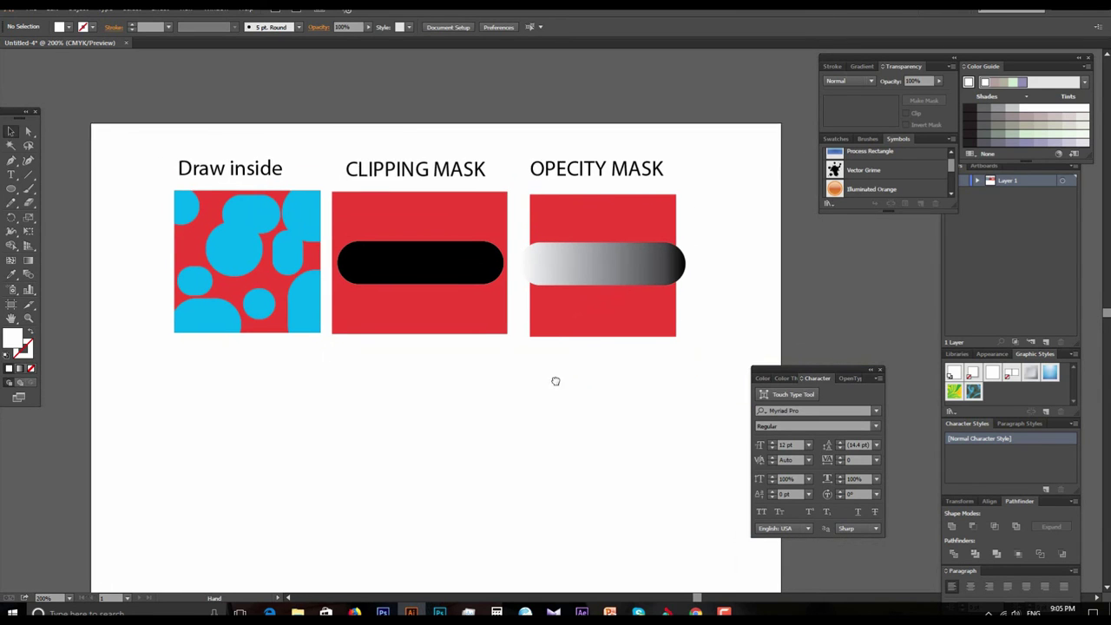
{"action": "left_click_drag", "start_coordinate": [537, 425], "coordinate": [545, 391]}
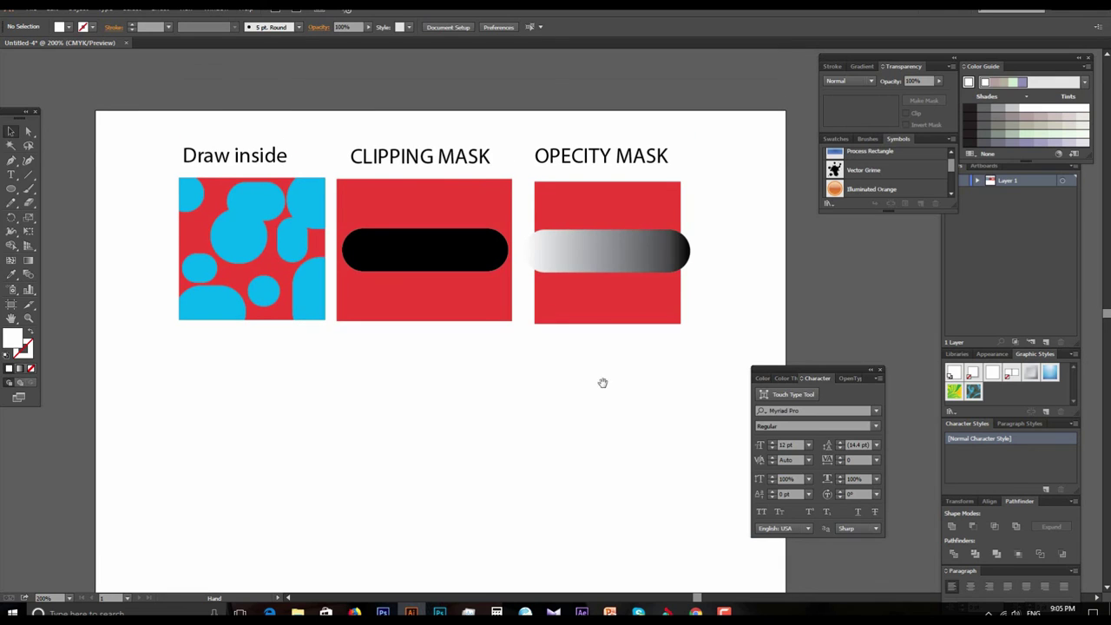
{"action": "scroll", "coordinate": [578, 399], "scroll_direction": "up", "scroll_amount": 3}
{"action": "left_click", "coordinate": [587, 338]}
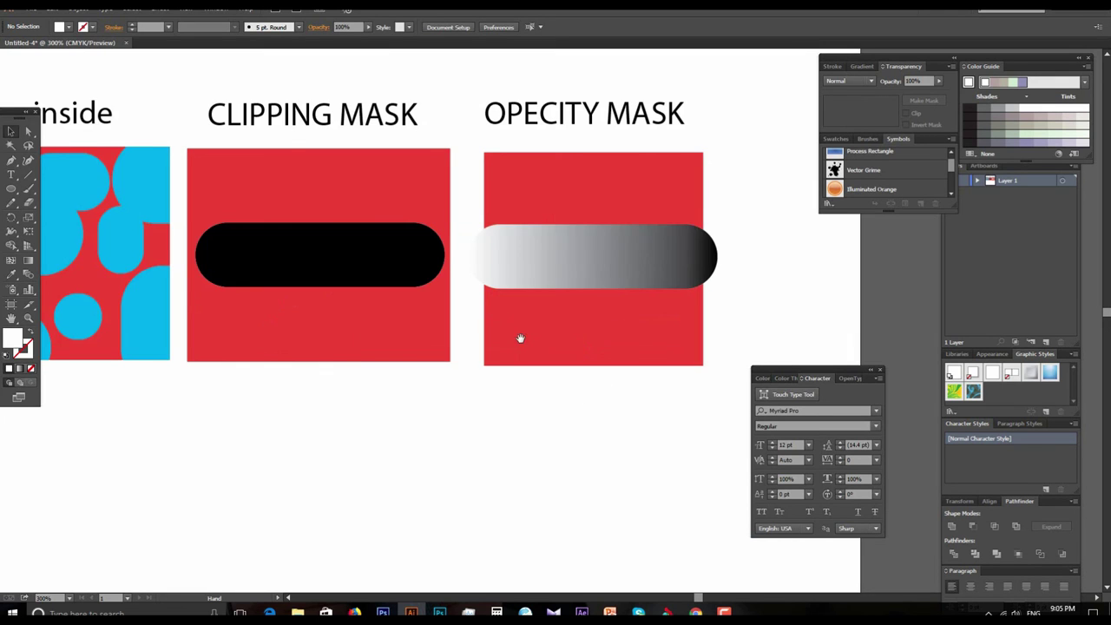
{"action": "left_click", "coordinate": [579, 342], "text": "alt"}
{"action": "left_click", "coordinate": [573, 340], "text": "alt"}
{"action": "mouse_move", "coordinate": [547, 359]}
{"action": "left_mouse_down"}
{"action": "mouse_move", "coordinate": [576, 350]}
{"action": "mouse_move", "coordinate": [544, 368]}
{"action": "left_mouse_up"}
{"action": "left_click", "coordinate": [564, 339]}
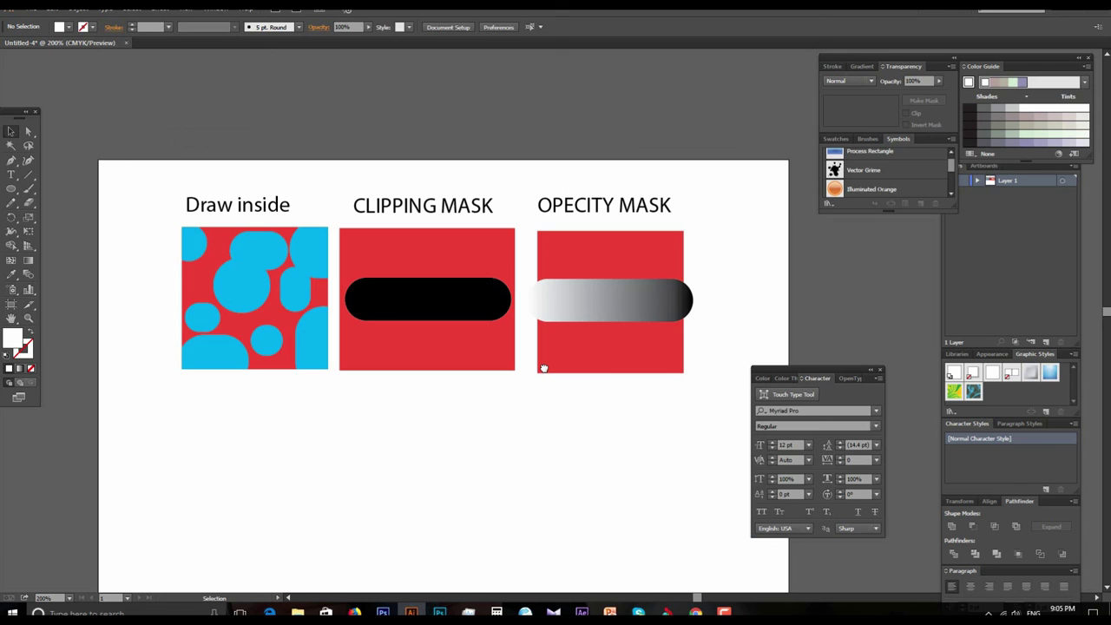
Step: Readjust the zoom and frame the three examples at 200%
{"action": "left_click", "coordinate": [546, 355]}
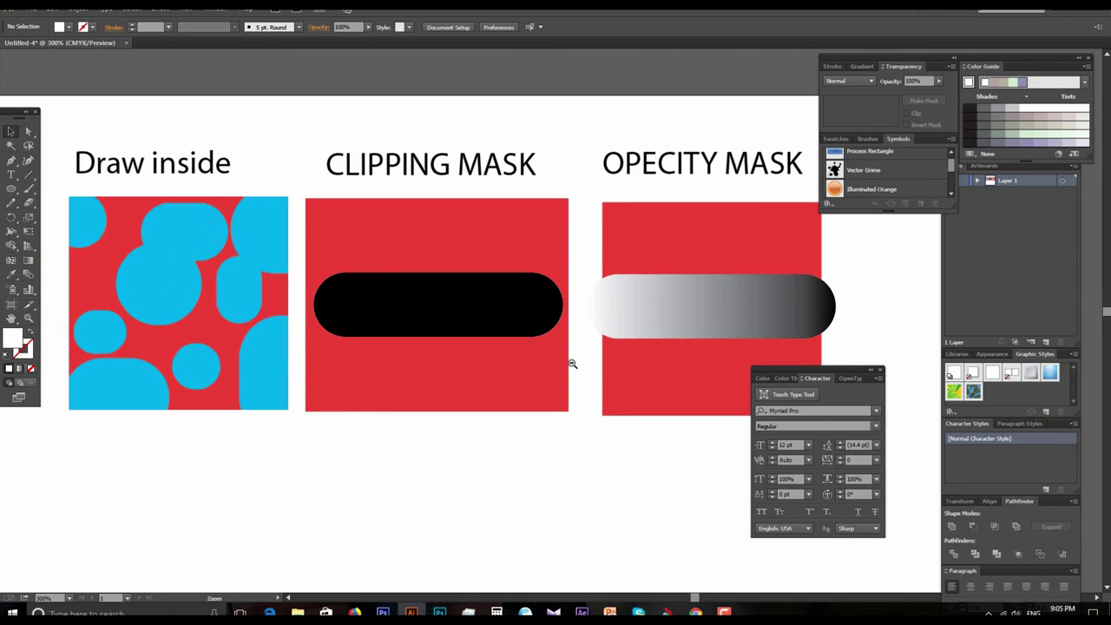
{"action": "left_click", "coordinate": [568, 365], "text": "alt"}
{"action": "left_click", "coordinate": [578, 355], "text": "alt"}
{"action": "left_click", "coordinate": [548, 314]}
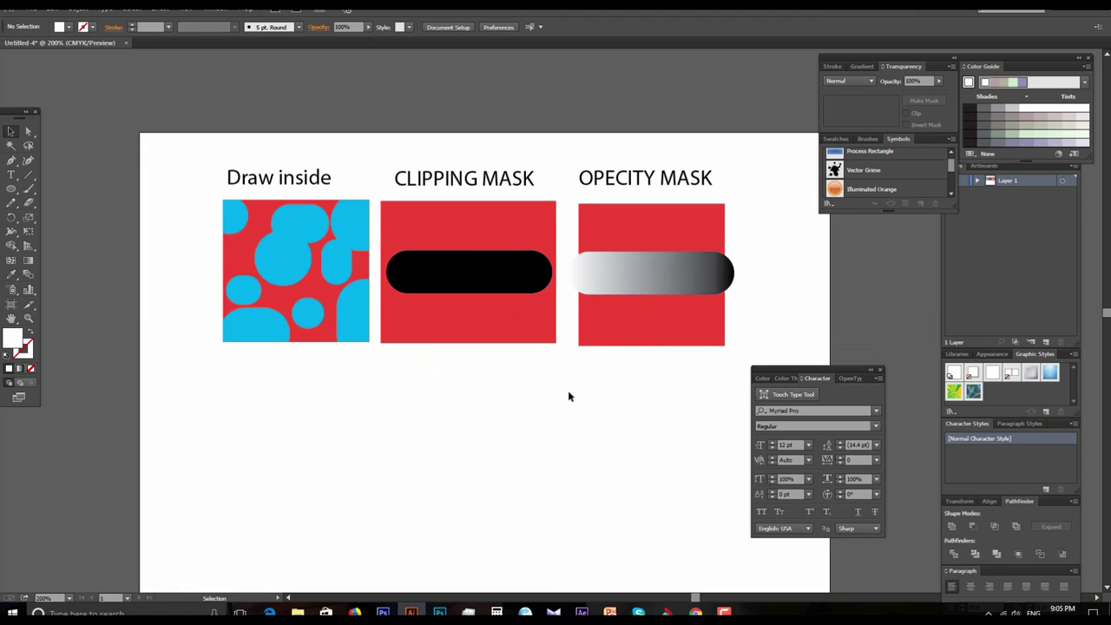
{"action": "left_click", "coordinate": [550, 350]}
{"action": "left_click", "coordinate": [539, 268], "text": "alt"}
{"action": "left_click", "coordinate": [580, 383]}
{"action": "key", "text": "ctrl+minus"}
{"action": "left_click_drag", "start_coordinate": [600, 305], "coordinate": [598, 328]}
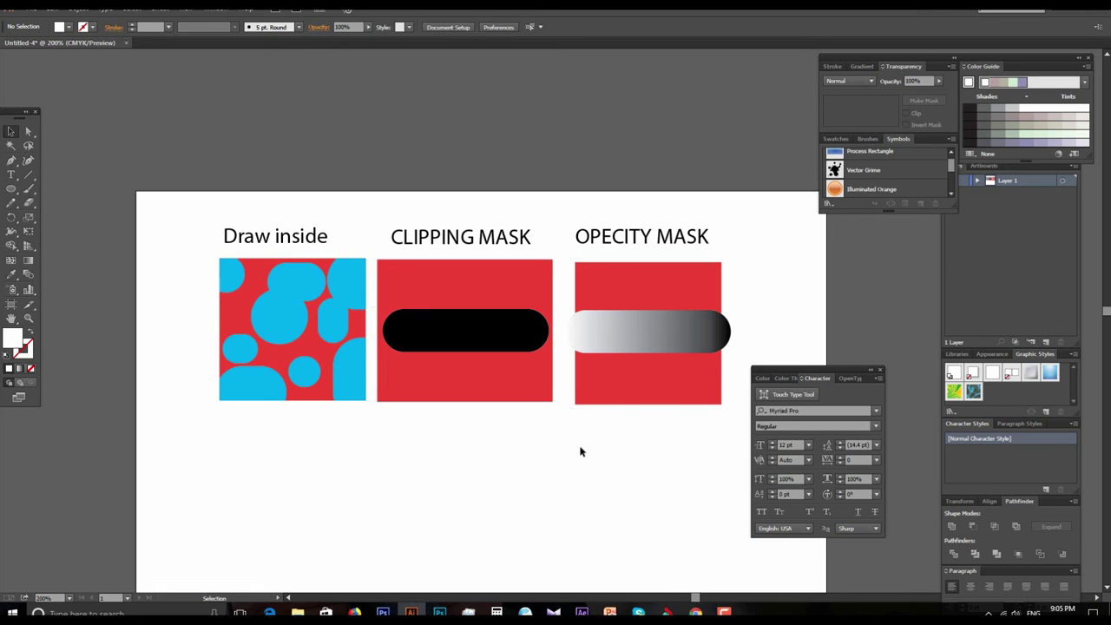
{"action": "left_click", "coordinate": [724, 613]}
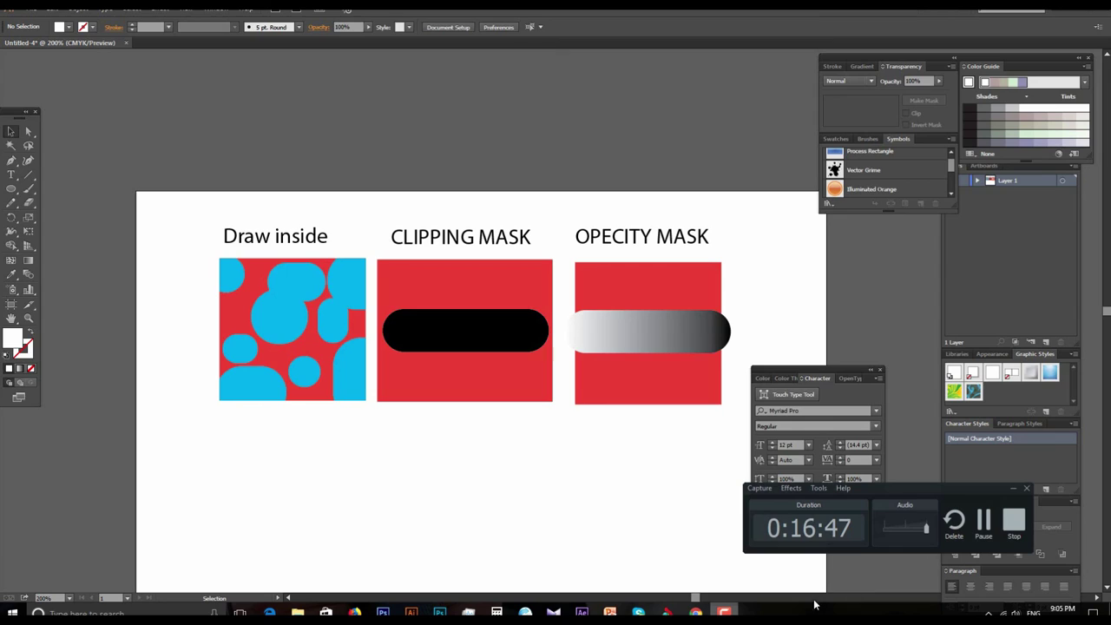